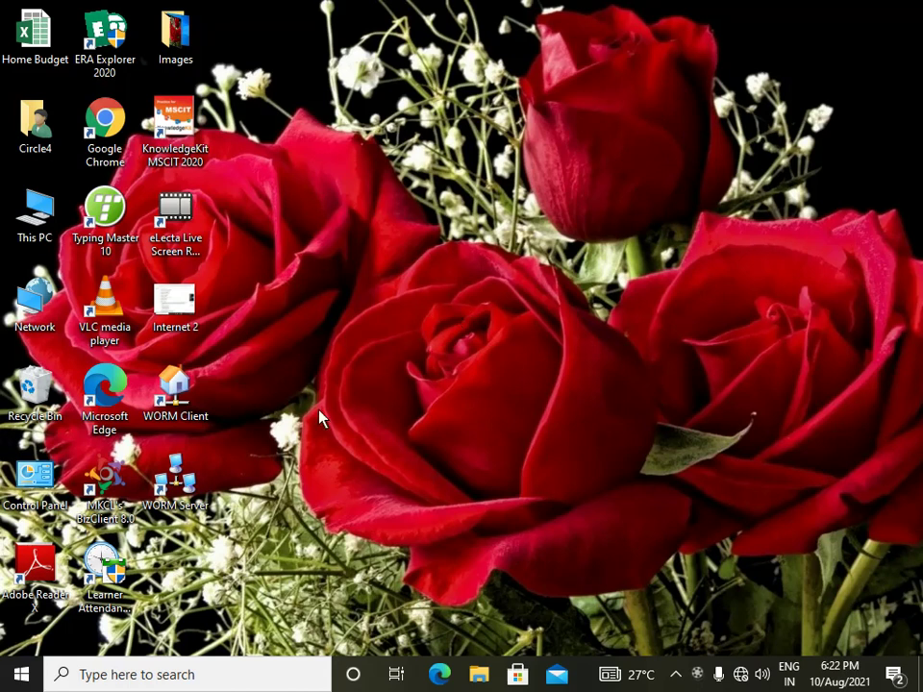
# - Launch Outlook 2013 from the Microsoft Office 2013 group in the Start menu
pyautogui.click(21, 676)
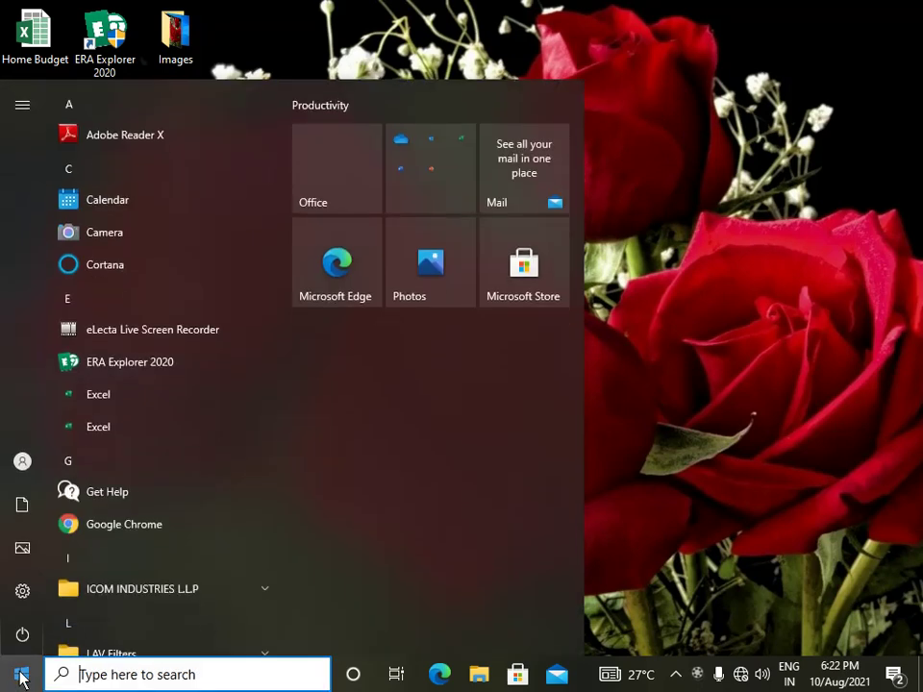
pyautogui.scroll(-3, 124, 560)
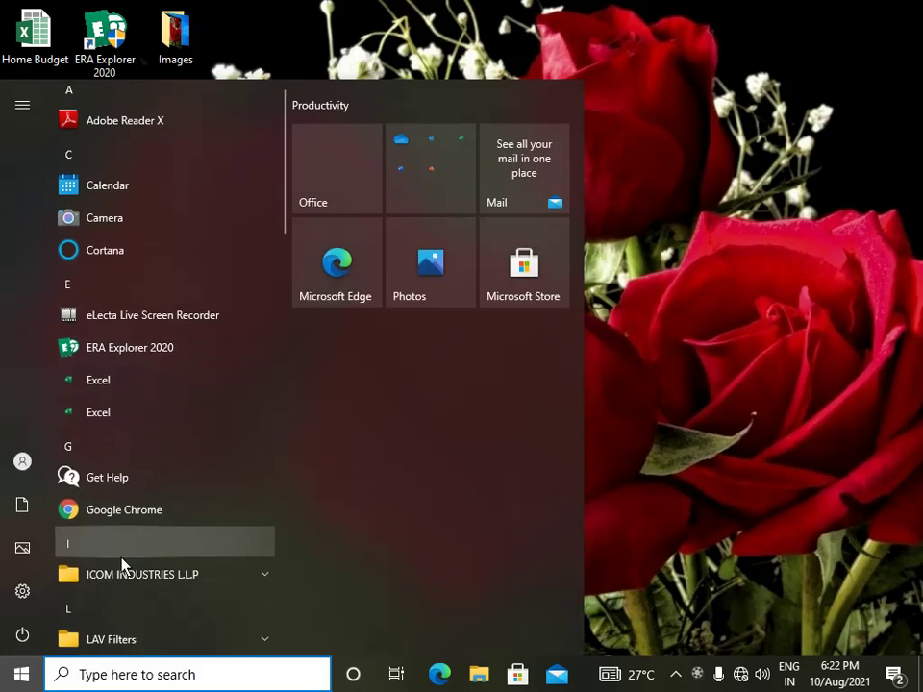
pyautogui.scroll(-3, 123, 563)
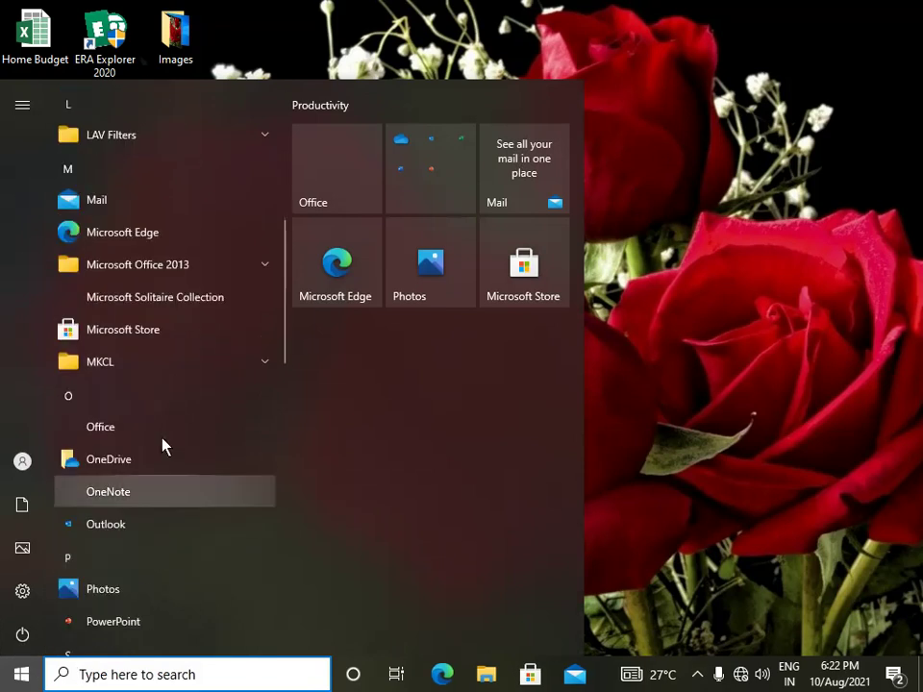
pyautogui.click(150, 273)
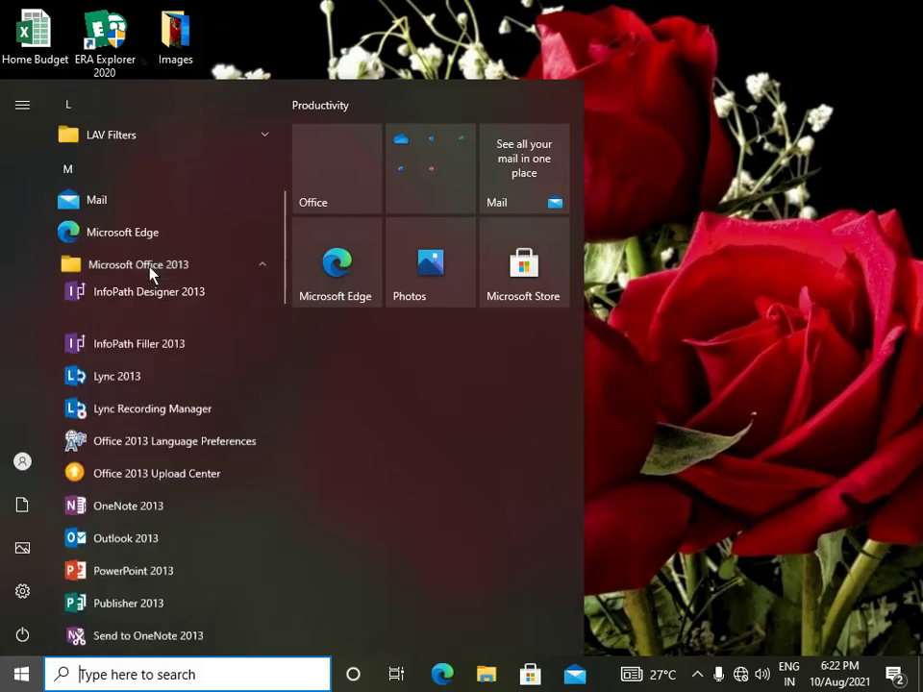
pyautogui.scroll(-2, 160, 385)
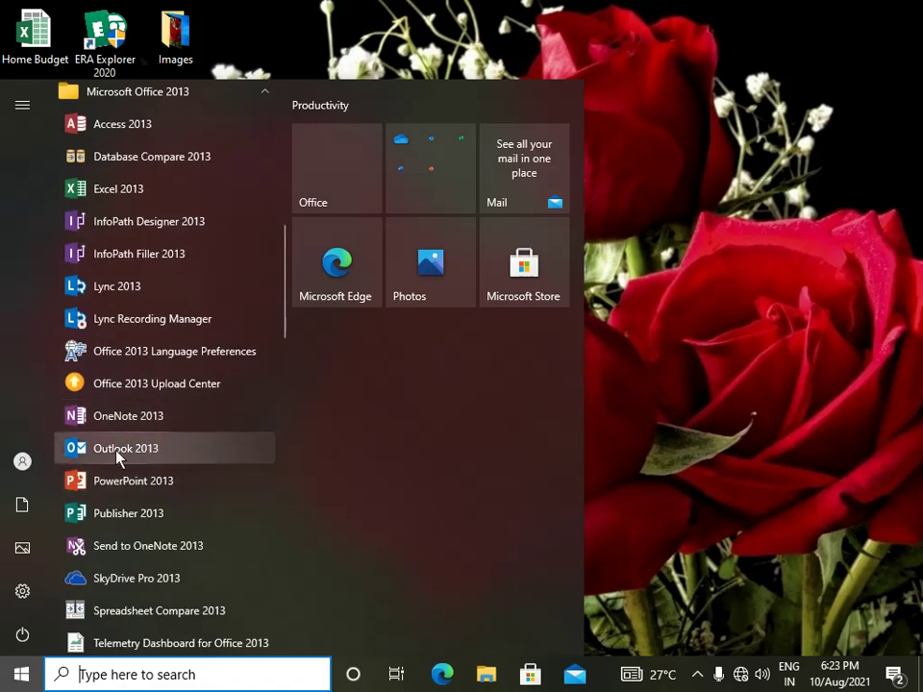
pyautogui.click(116, 449)
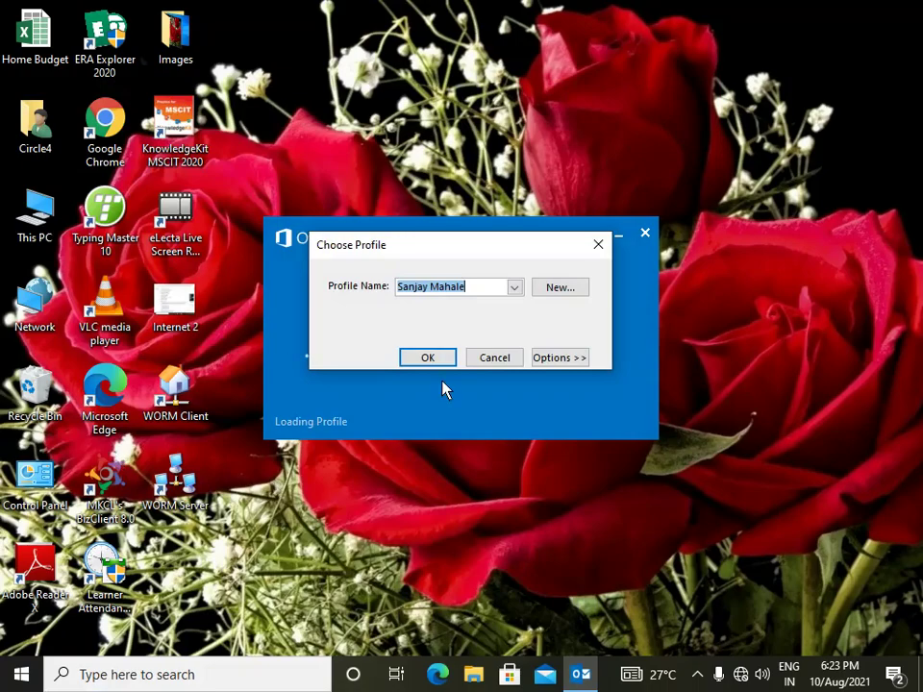
# - Accept the offered profile so Outlook opens on the Outlook Today page
pyautogui.click(432, 363)
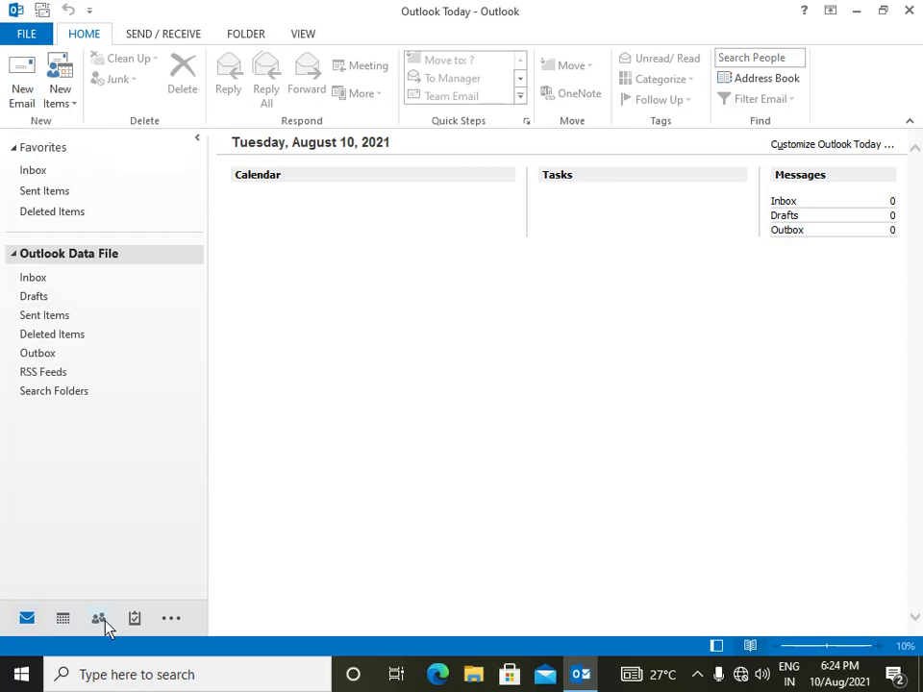
# - Browse the Calendar, People and Tasks views, ending on the empty Contacts folder
pyautogui.moveTo(99, 624)
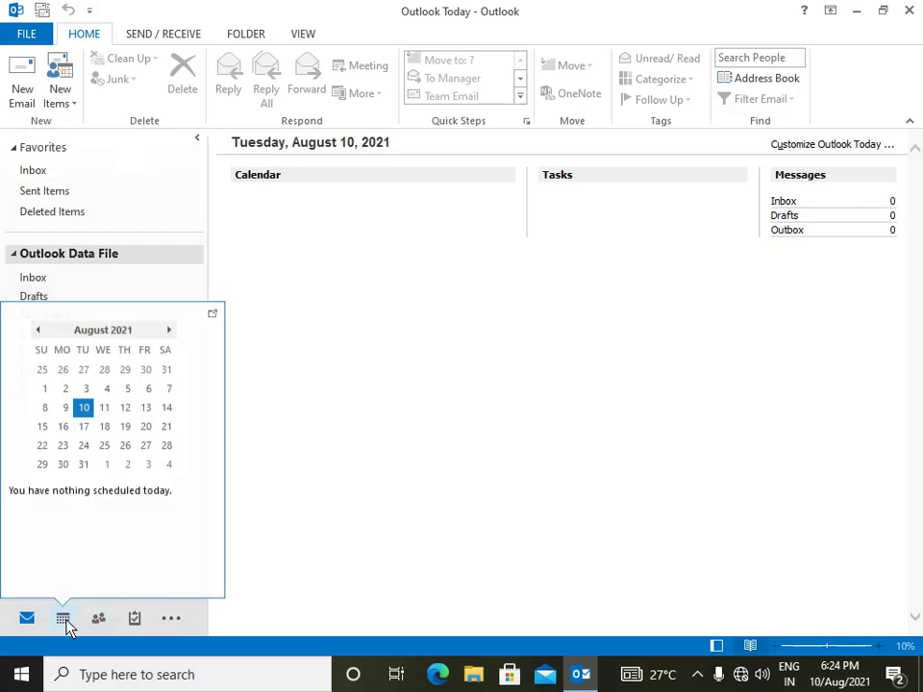
pyautogui.click(65, 622)
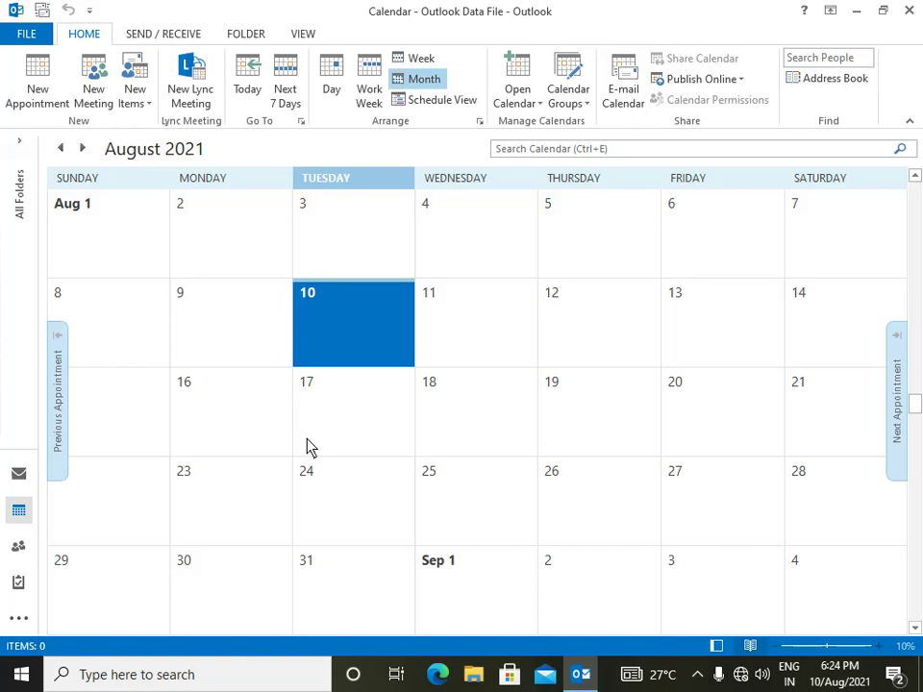
pyautogui.click(19, 551)
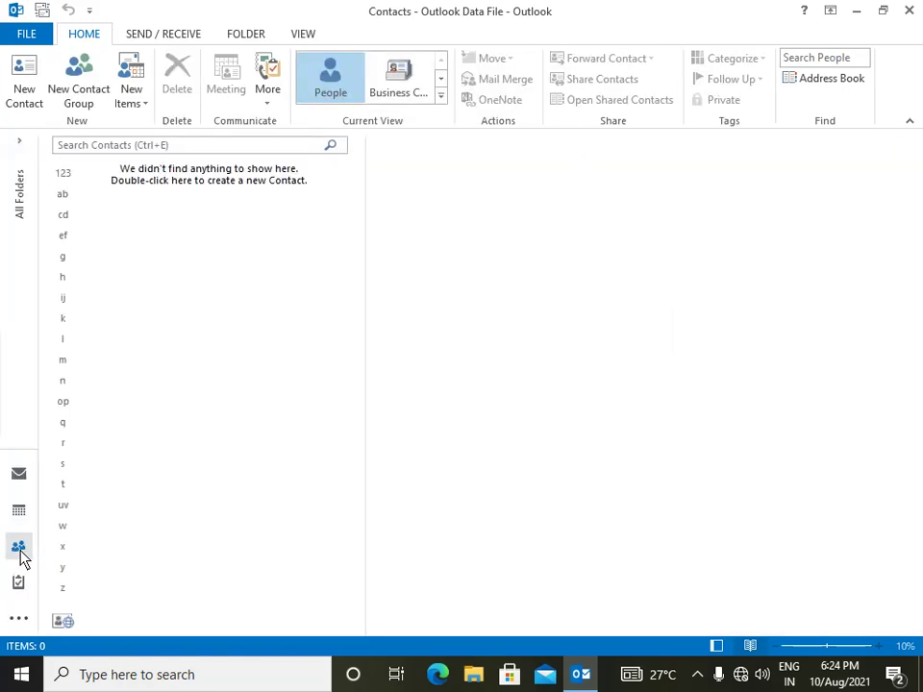
pyautogui.moveTo(19, 553)
pyautogui.moveTo(18, 585)
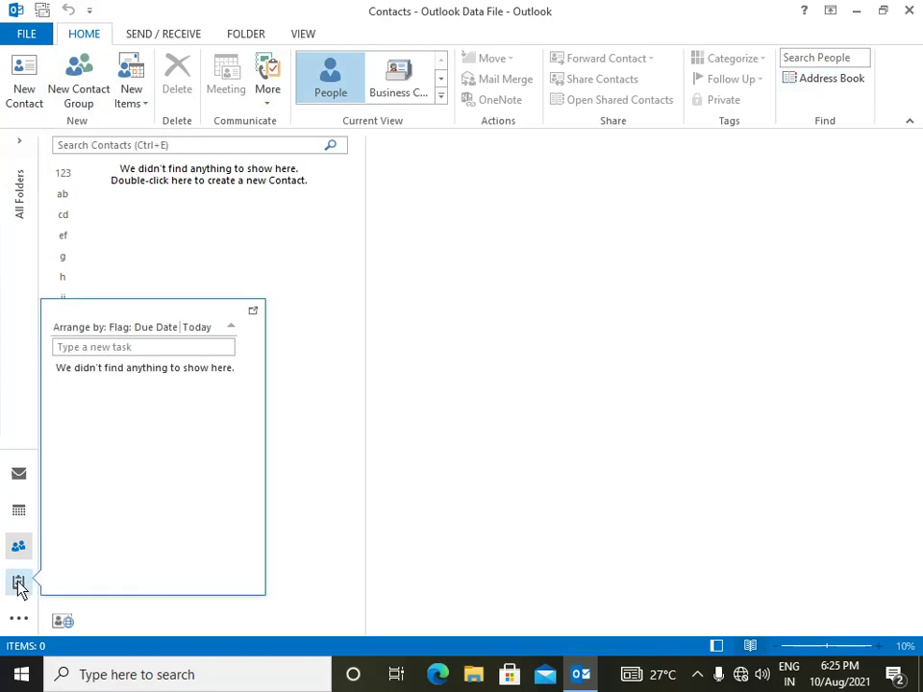
pyautogui.click(18, 584)
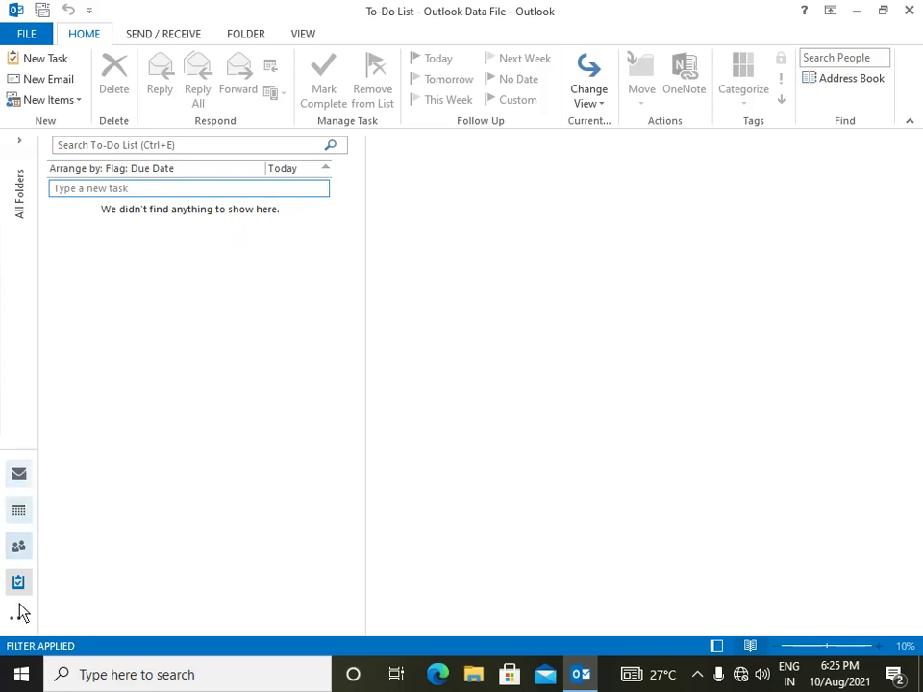
pyautogui.click(17, 550)
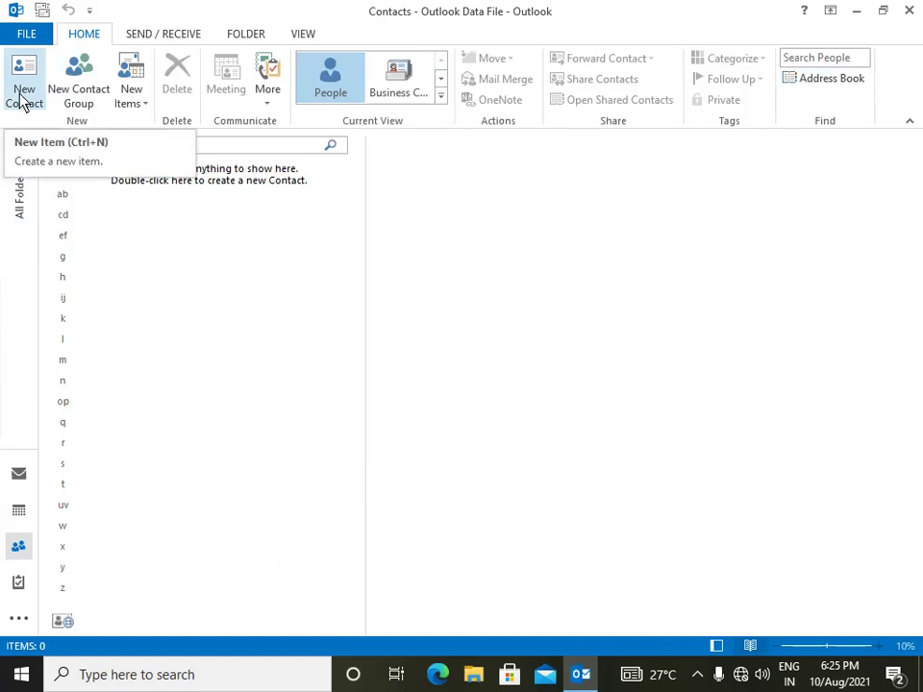
# - Open a blank Untitled contact form via New Contact and nudge its window higher
pyautogui.click(140, 99)
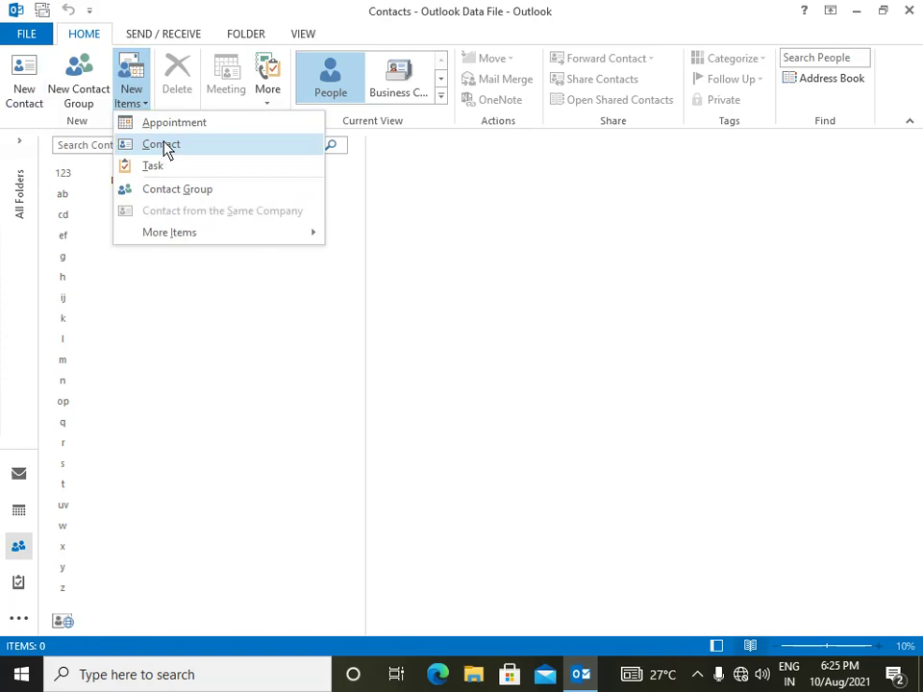
pyautogui.click(130, 92)
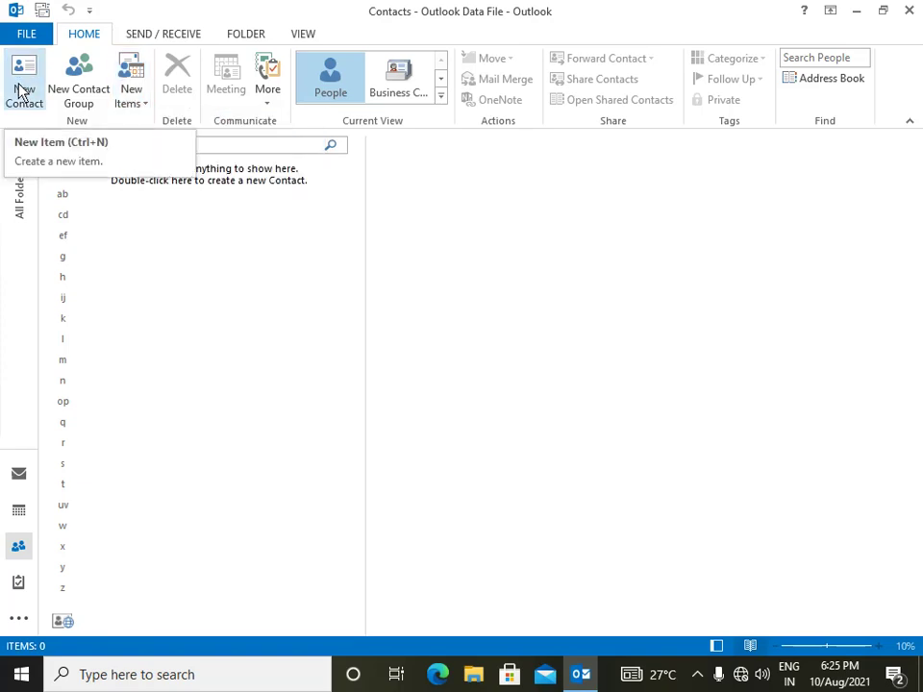
pyautogui.click(19, 93)
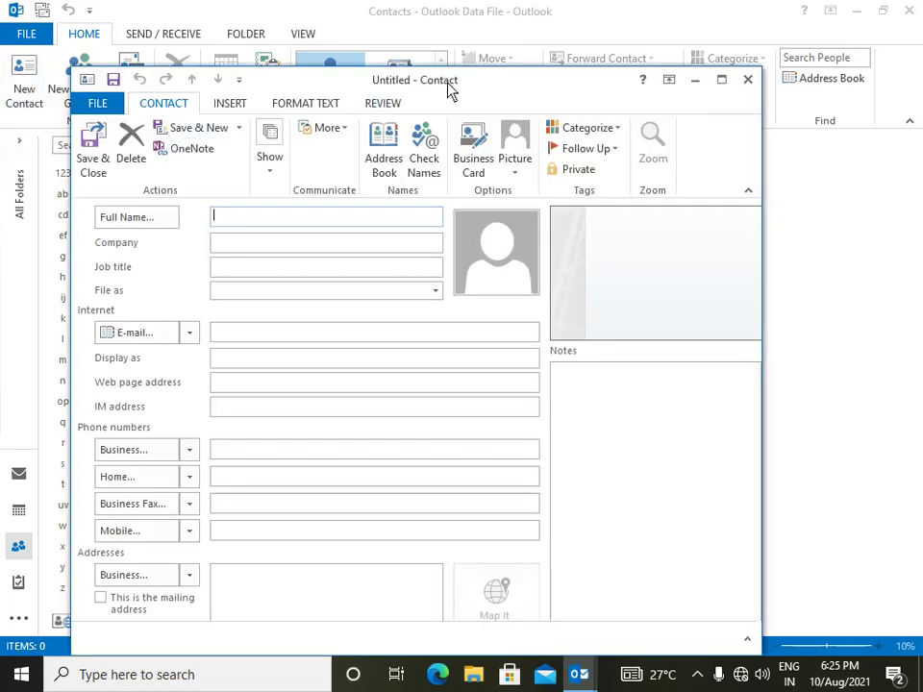
pyautogui.moveTo(450, 89); pyautogui.dragTo(454, 69)
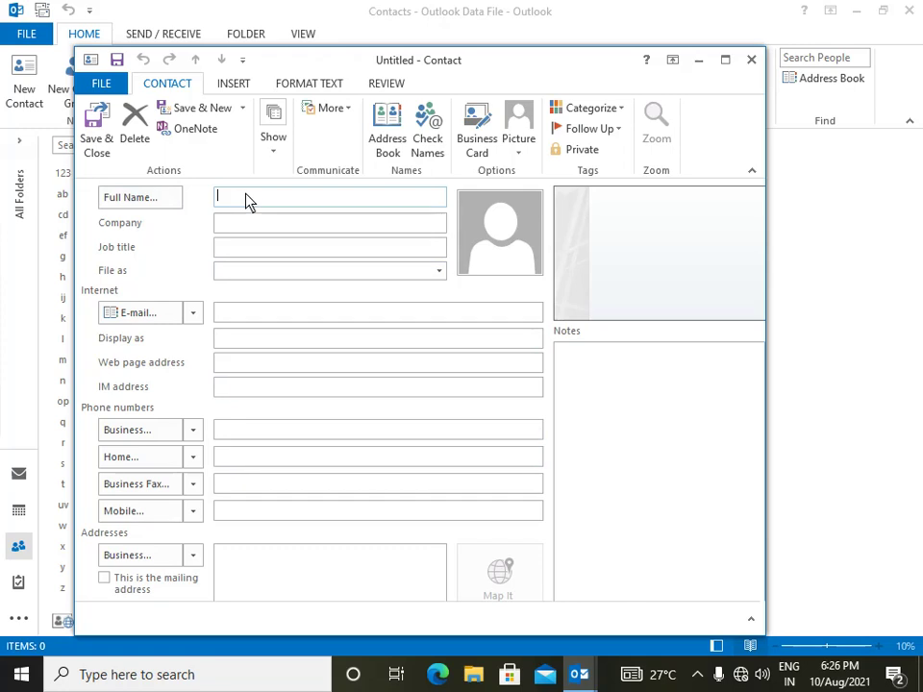
# - Enter the contact's full name, company Bajaj and job title Manager
pyautogui.click(238, 223)
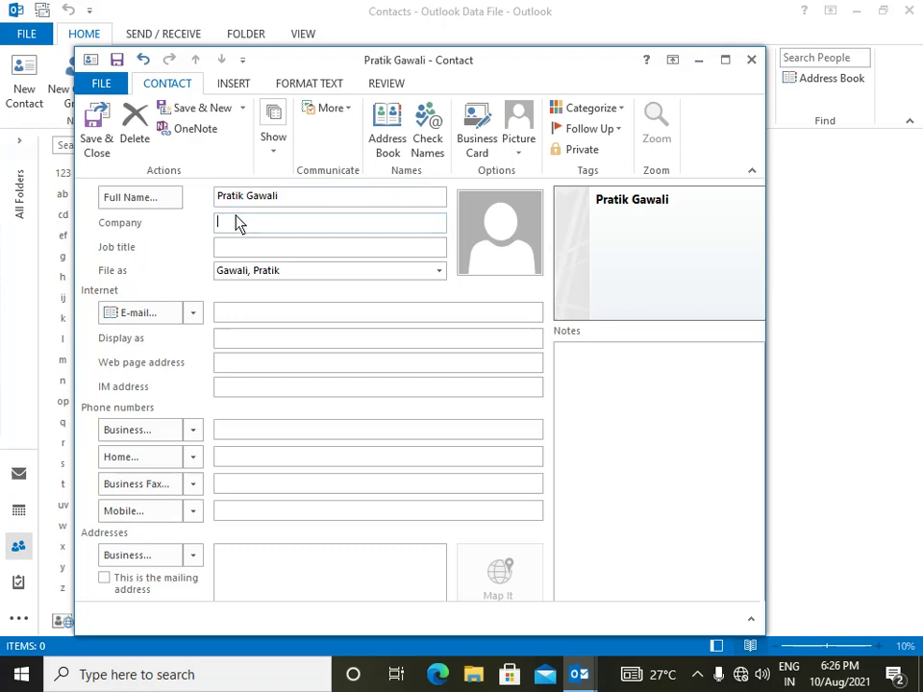
pyautogui.write('Bajaj')
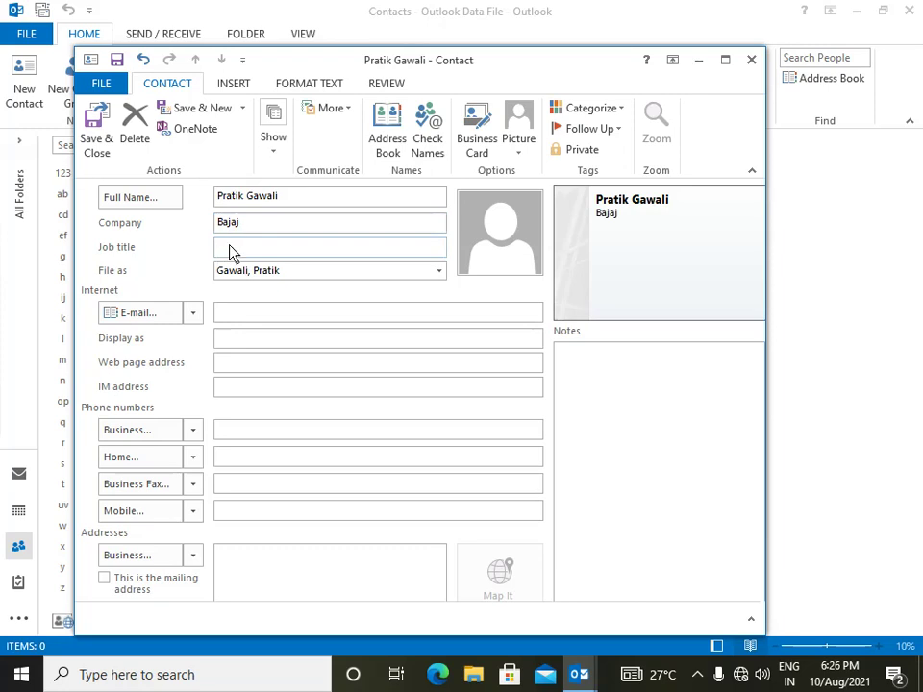
pyautogui.write('Ma')
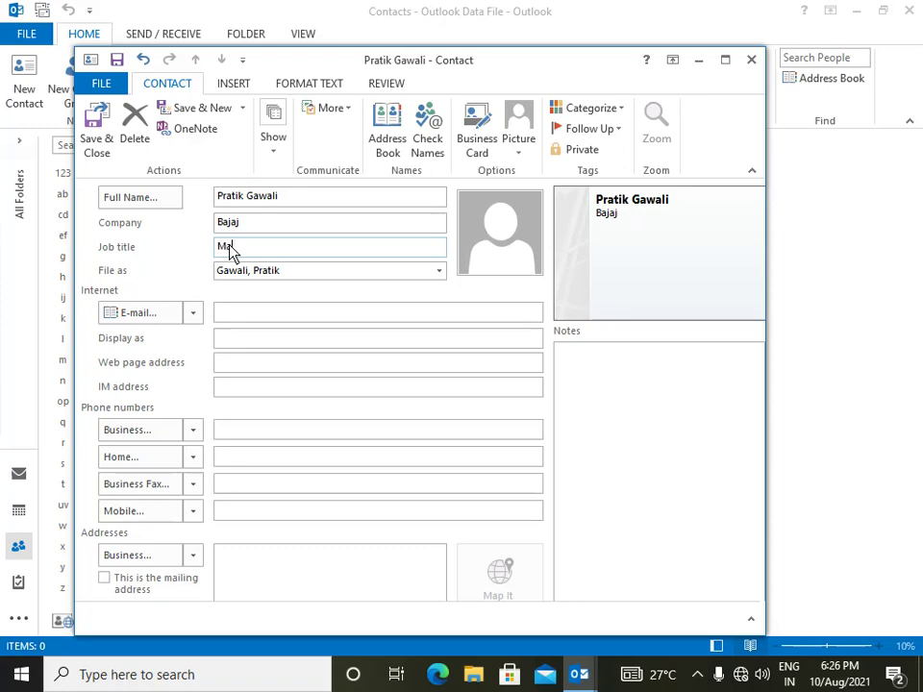
pyautogui.write('nager')
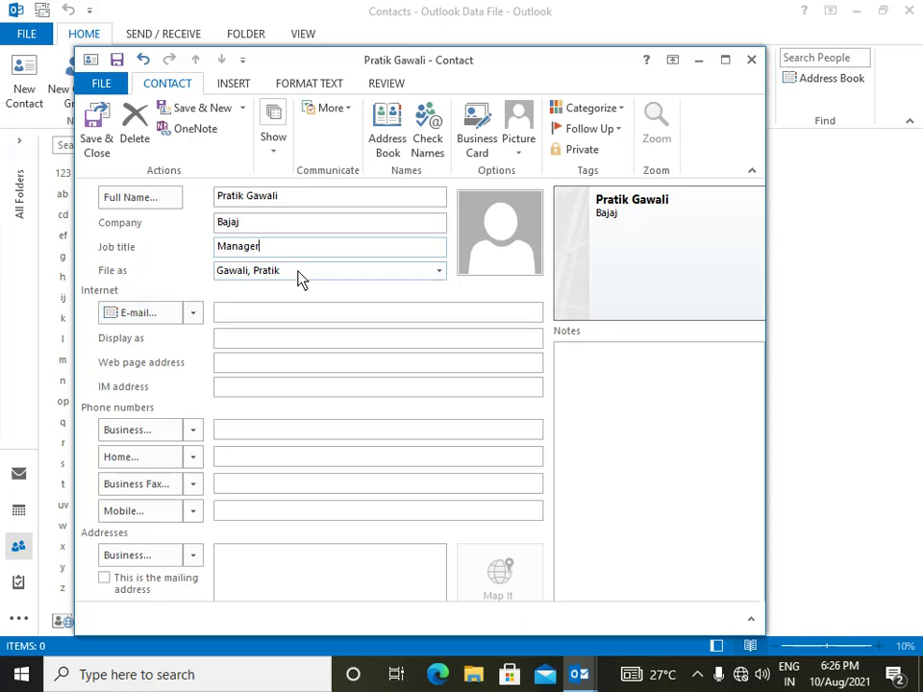
pyautogui.click(254, 314)
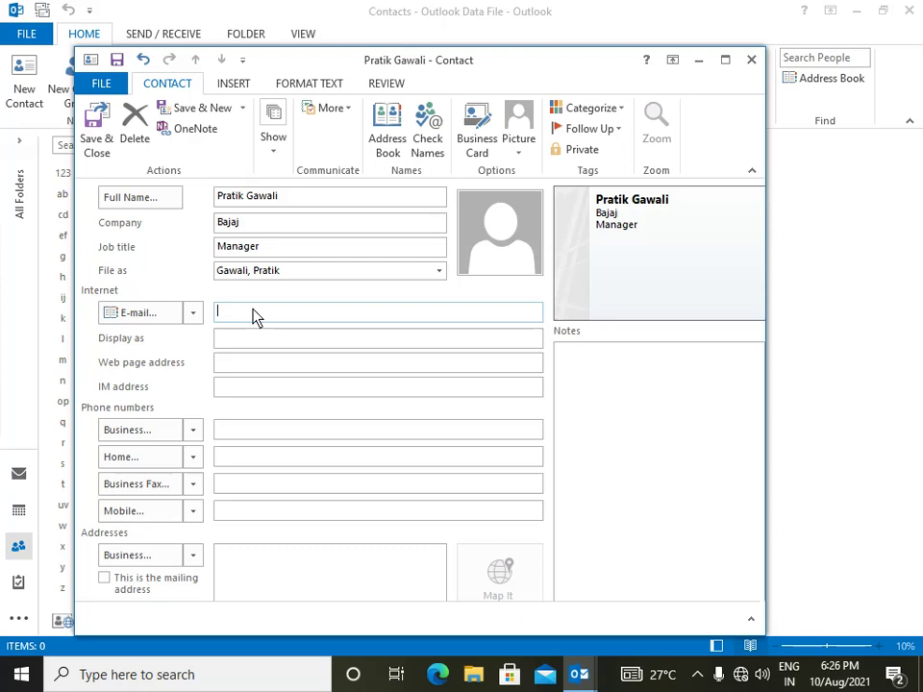
pyautogui.click(240, 365)
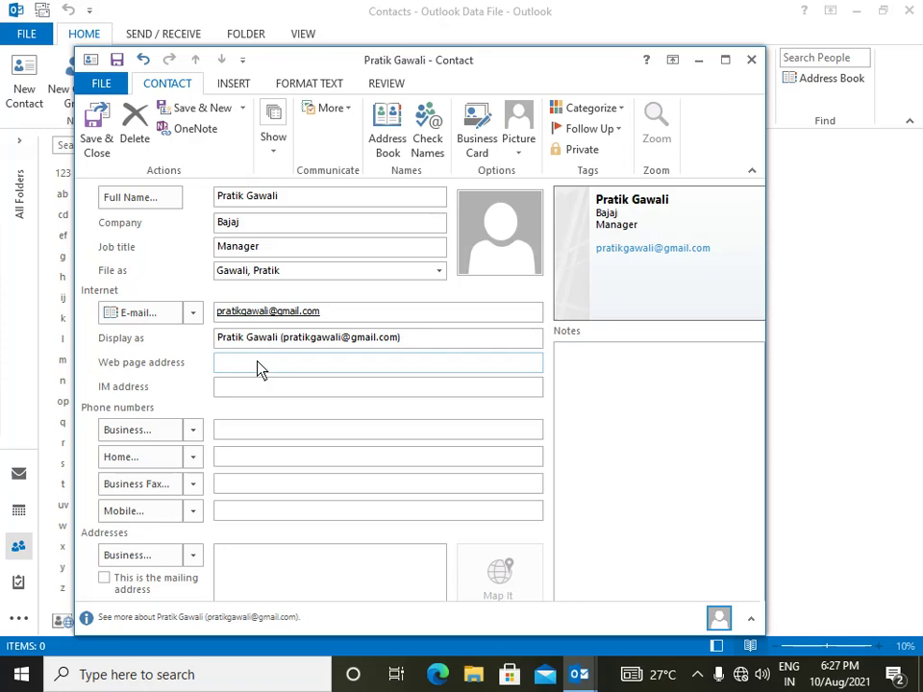
pyautogui.write('www.bajaj.com')
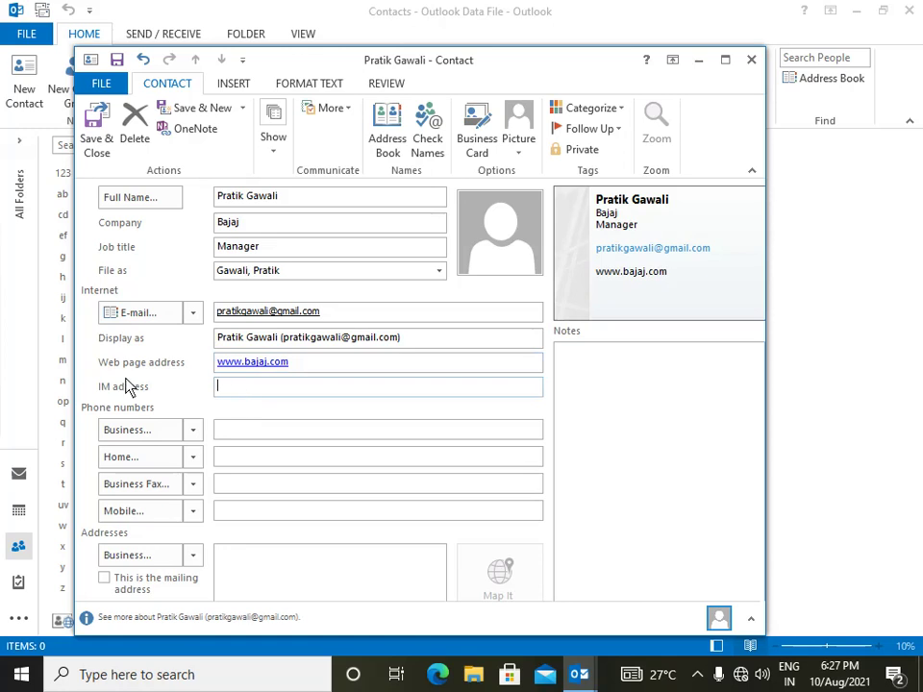
# - Enter the business, home, business fax and mobile numbers, and set the address type to Home
pyautogui.click(251, 433)
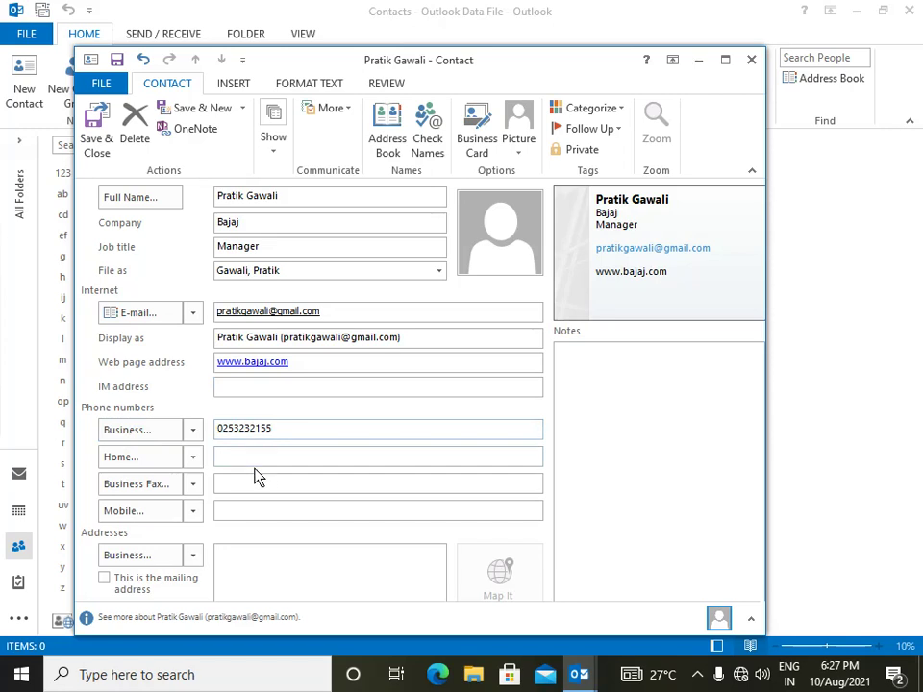
pyautogui.click(246, 462)
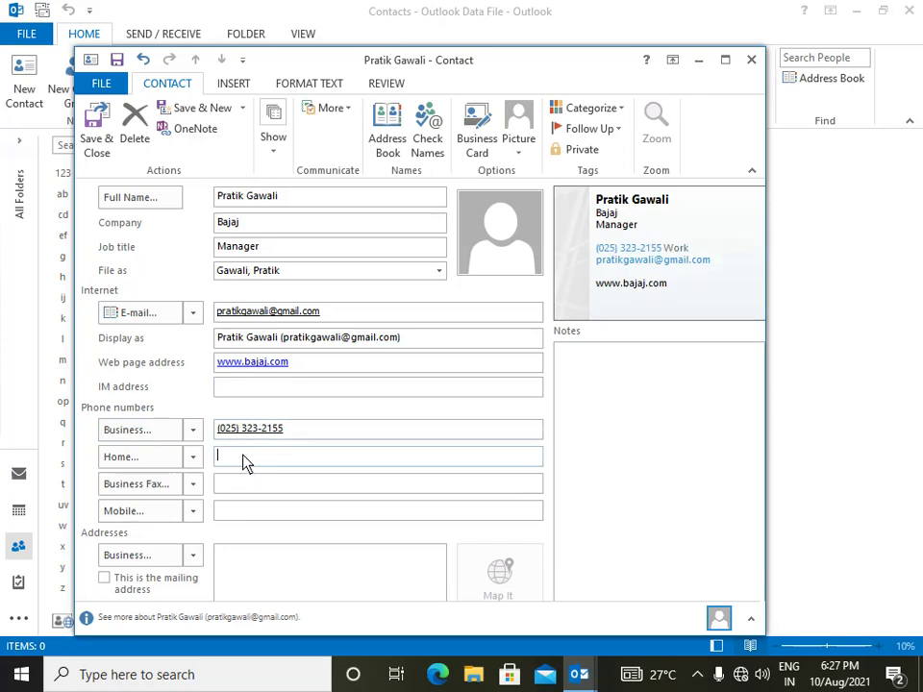
pyautogui.click(243, 485)
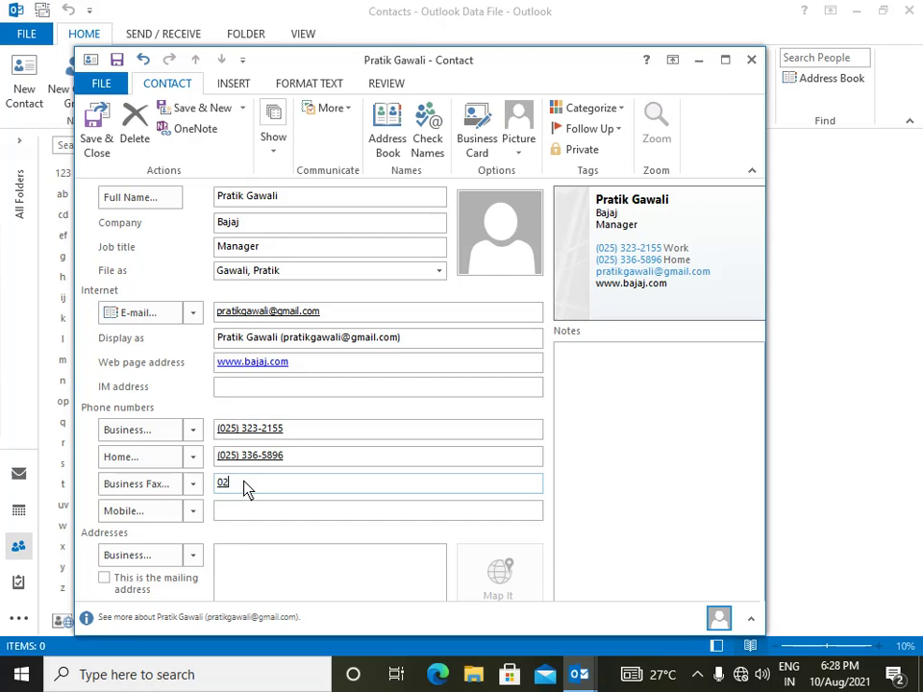
pyautogui.write('232155')
pyautogui.click(269, 517)
pyautogui.click(195, 558)
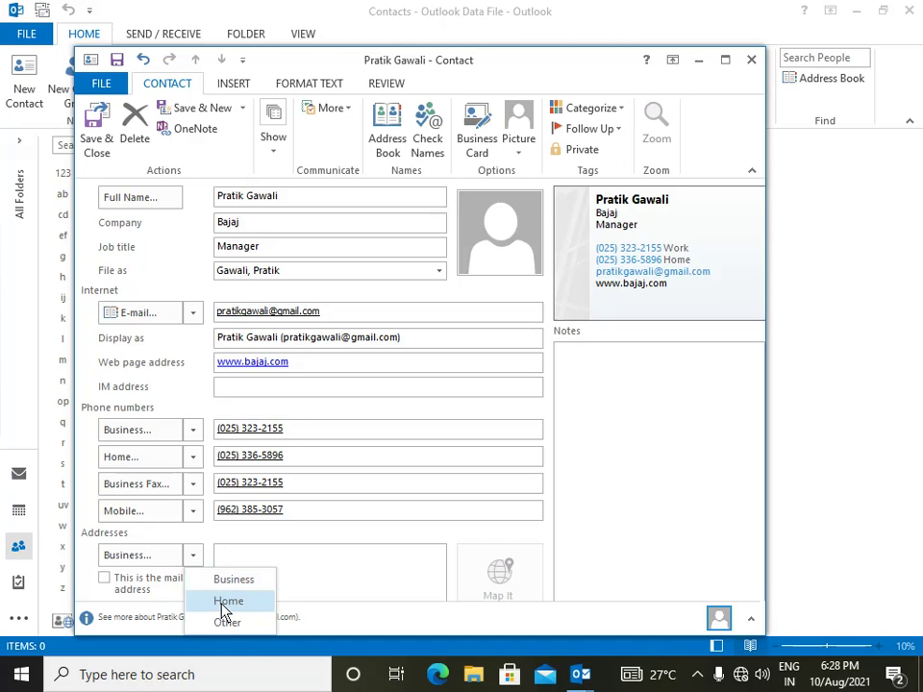
pyautogui.click(227, 601)
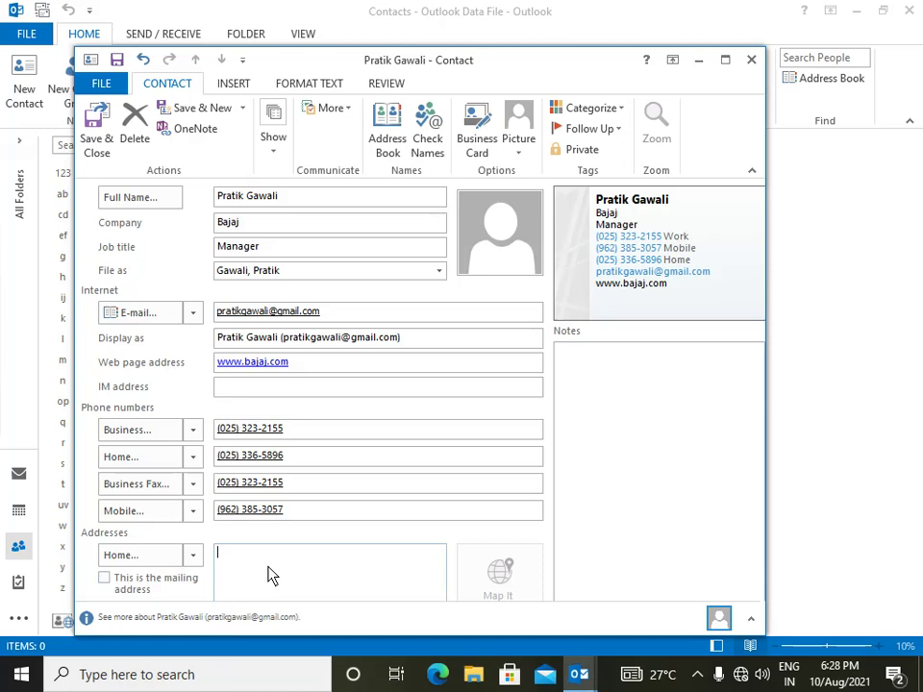
# - Type the contact's home address over four lines: street, colony, city and state
pyautogui.write('l')
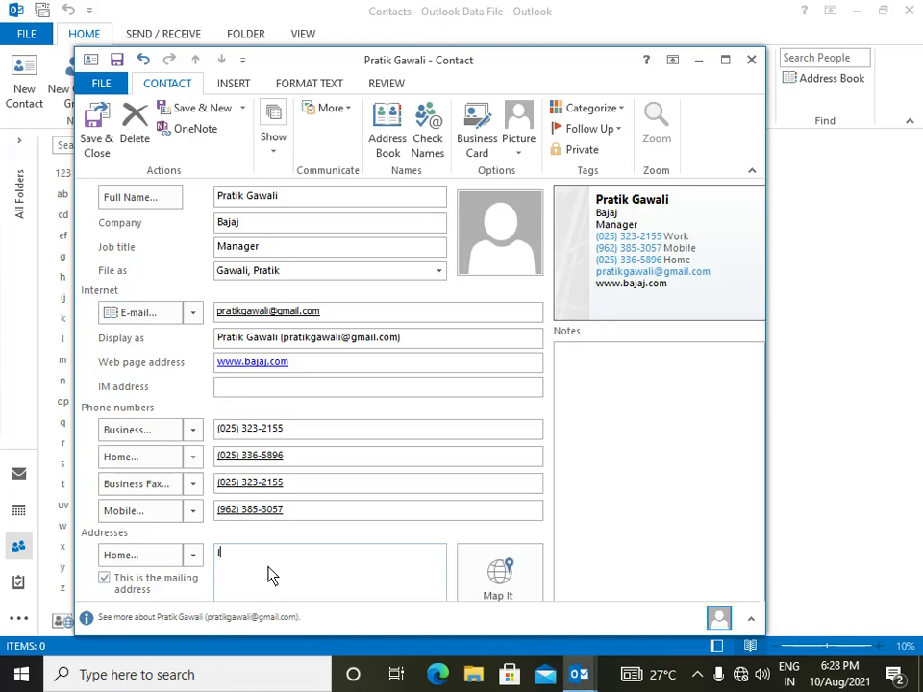
pyautogui.press('BackSpace')
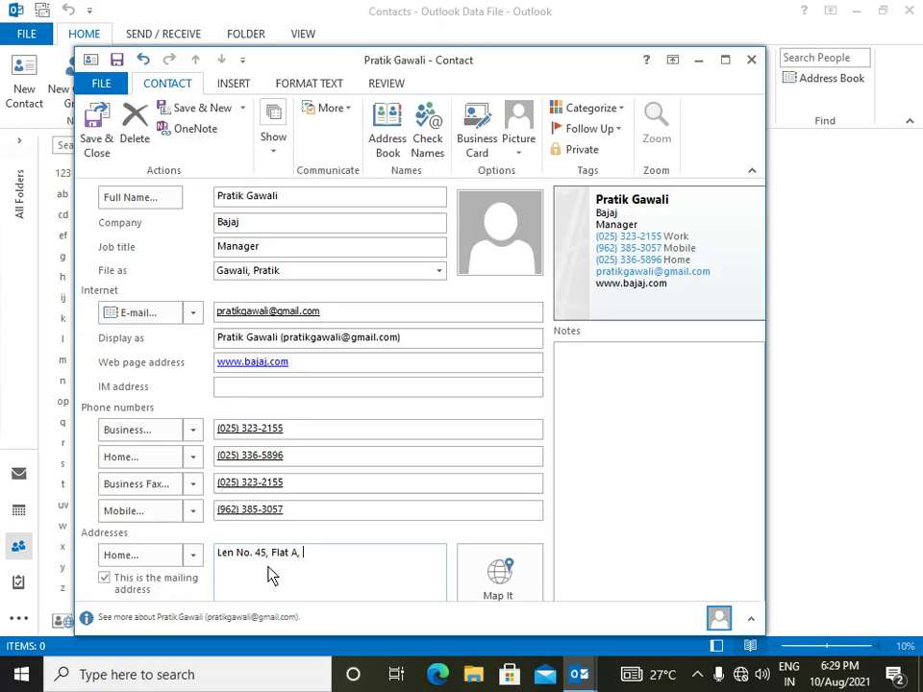
pyautogui.press('Return')
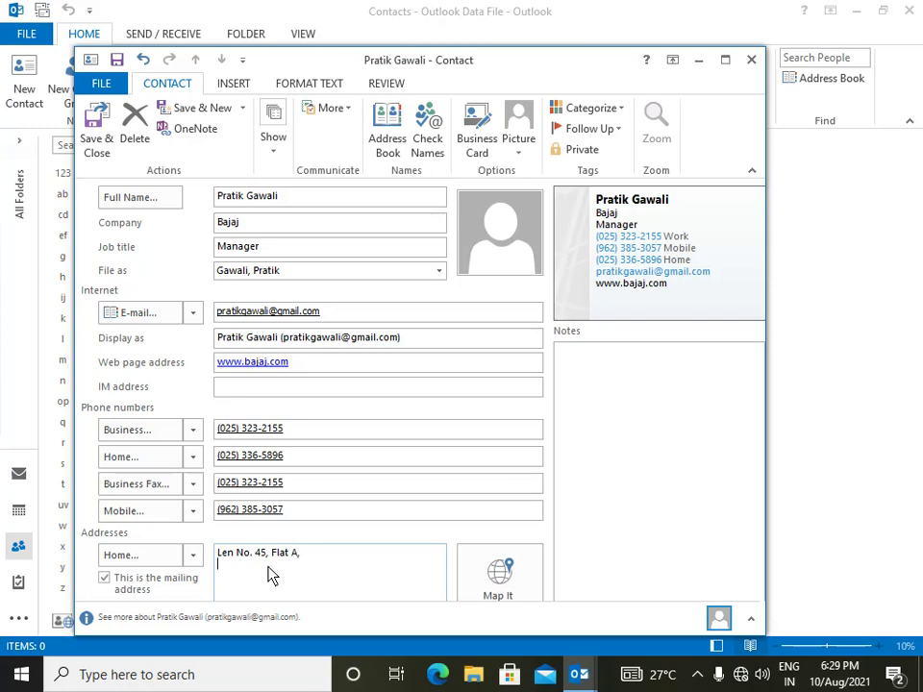
pyautogui.press('Return')
pyautogui.press('Return')
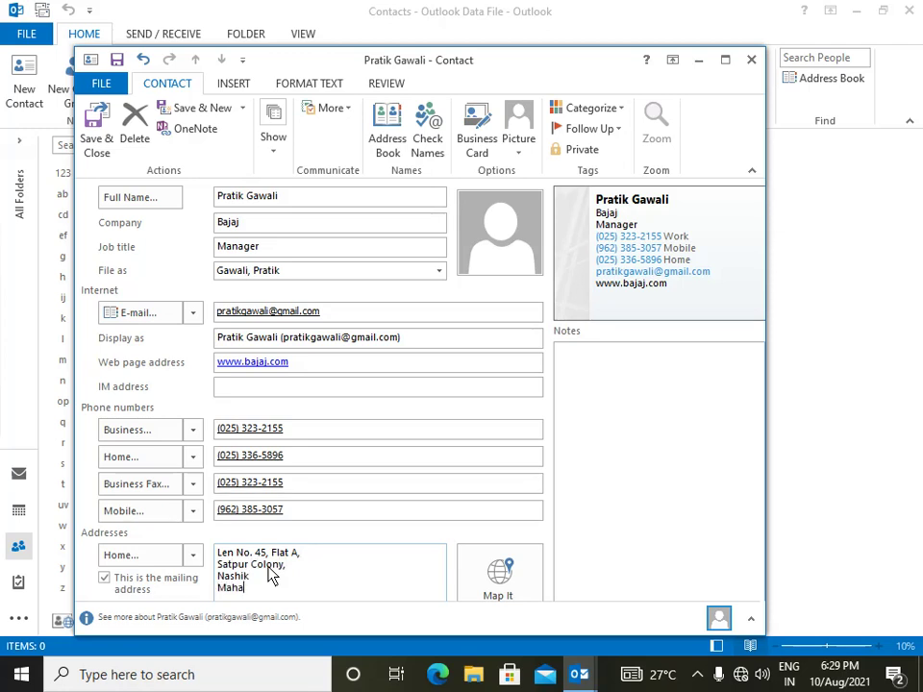
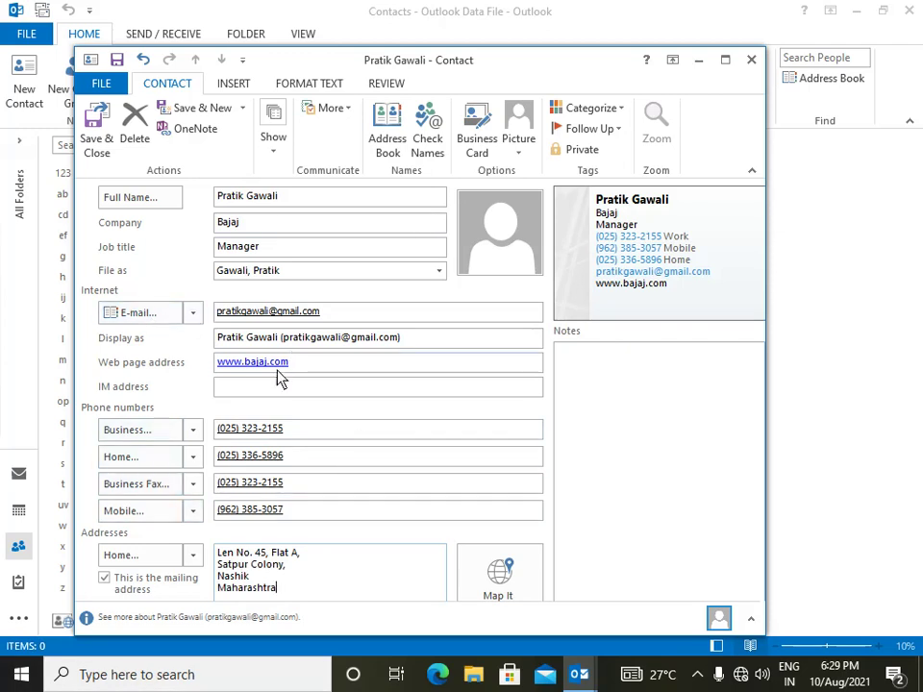
# - Save the contact and, in Check Address, correct the City field to city and state
pyautogui.click(100, 134)
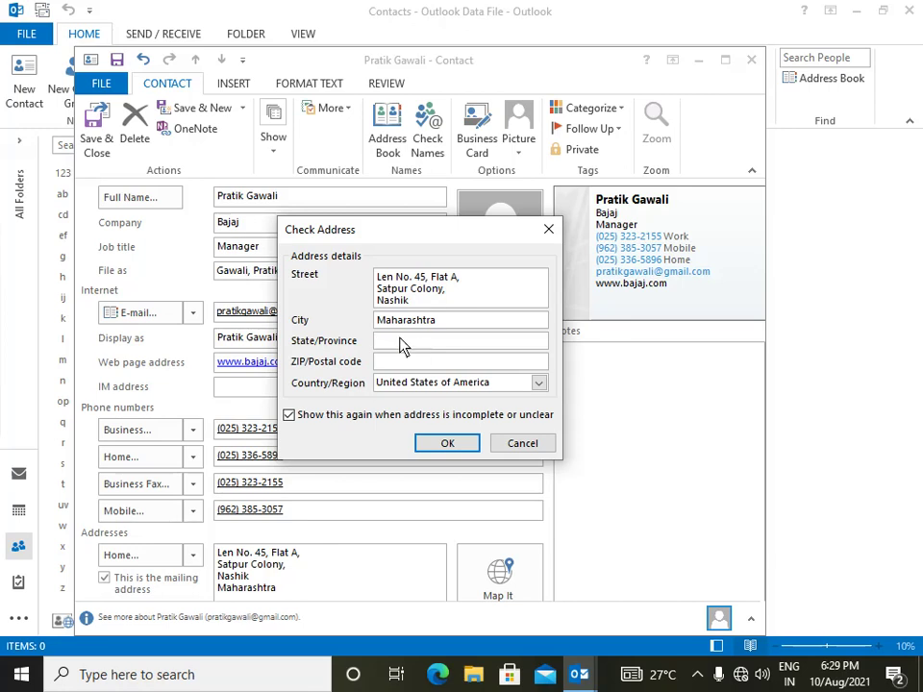
pyautogui.click(452, 327)
pyautogui.press('BackSpace')
pyautogui.press('BackSpace')
pyautogui.press('BackSpace')
pyautogui.press('BackSpace')
pyautogui.press('BackSpace')
pyautogui.press('BackSpace')
pyautogui.press('BackSpace')
pyautogui.press('BackSpace')
pyautogui.press('BackSpace')
pyautogui.press('BackSpace')
pyautogui.press('BackSpace')
pyautogui.write('Nashik ')
pyautogui.write('Maha')
pyautogui.write('ra')
pyautogui.write('shtra')
# - Add the postal code, choose India as Country/Region, and confirm the address
pyautogui.click(468, 364)
pyautogui.write('422007')
pyautogui.click(546, 386)
pyautogui.scroll(-2, 462, 420)
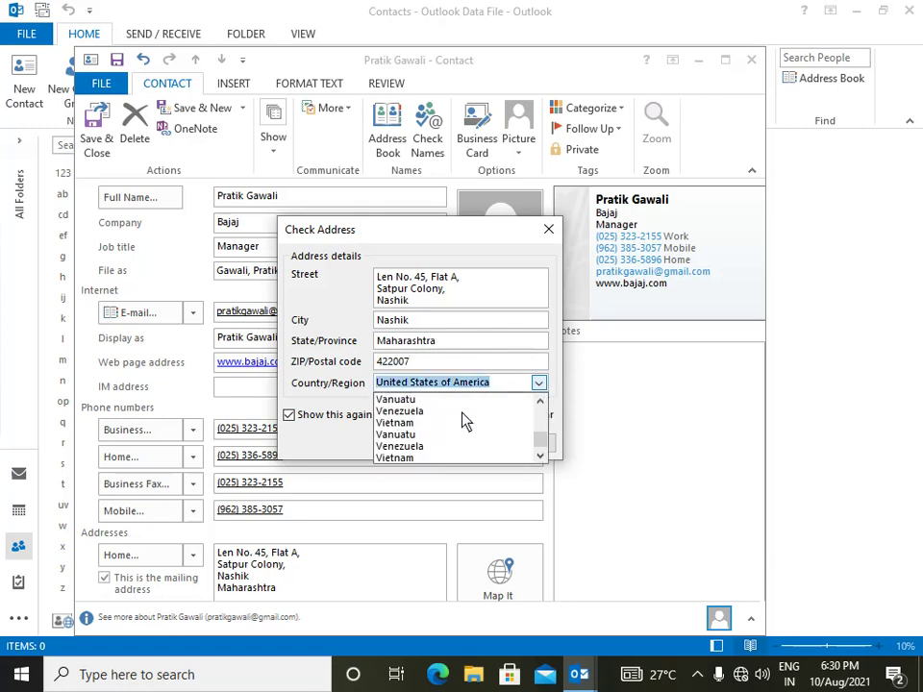
pyautogui.write('i')
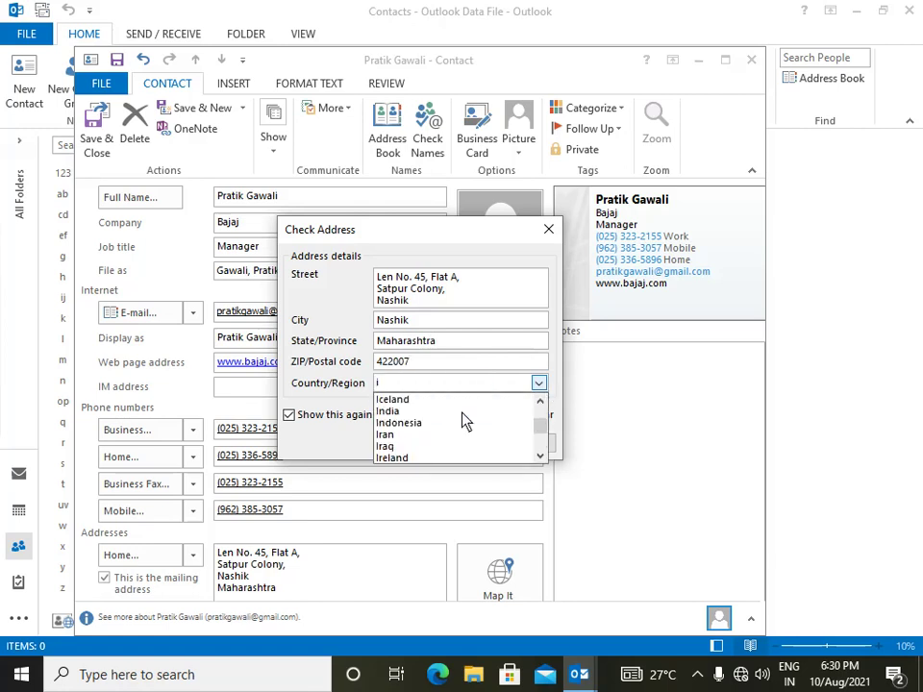
pyautogui.click(400, 413)
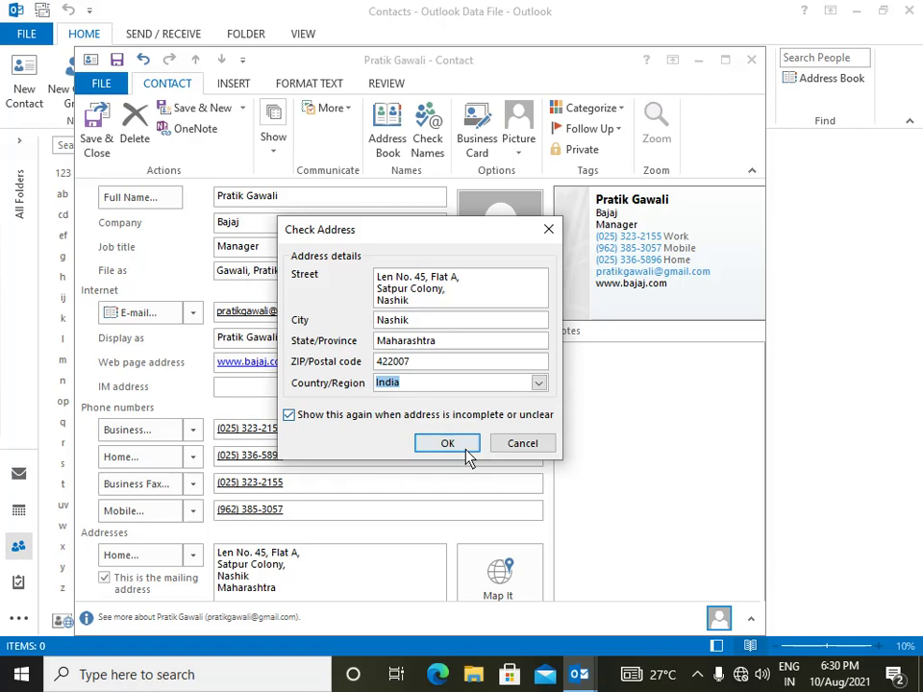
pyautogui.click(448, 445)
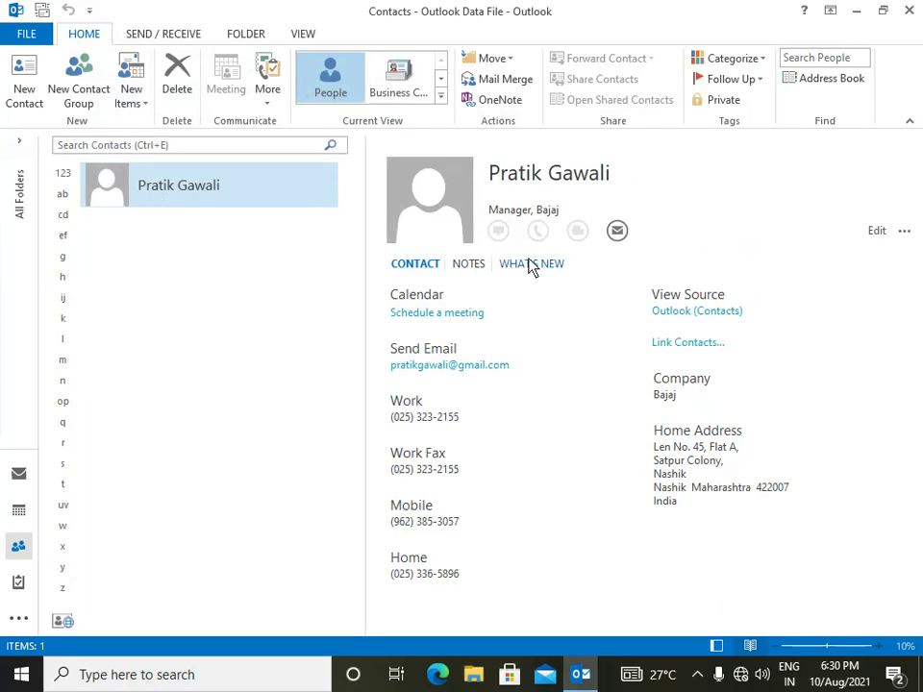
pyautogui.click(467, 267)
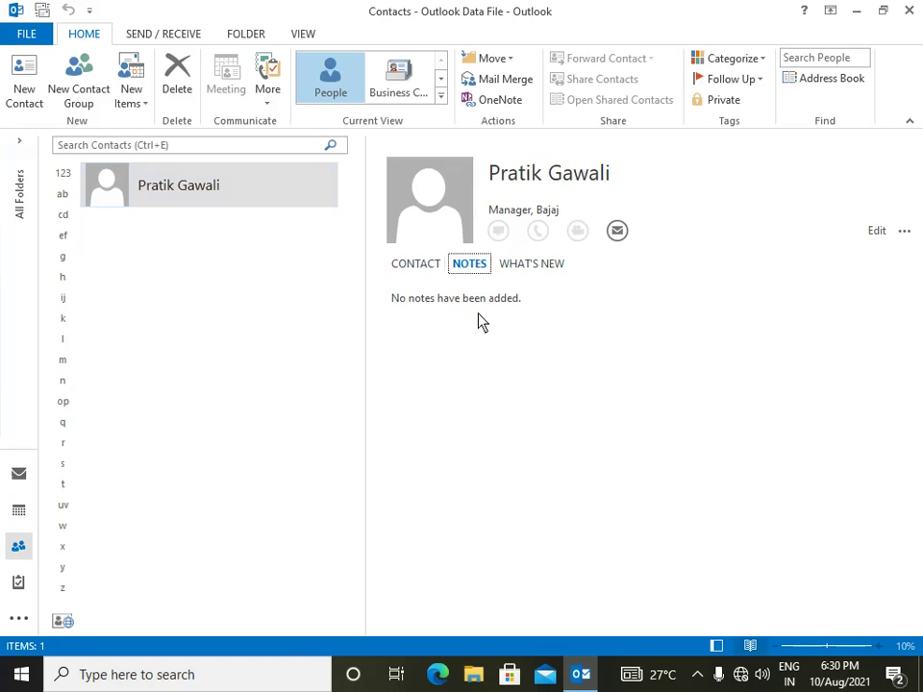
pyautogui.click(545, 266)
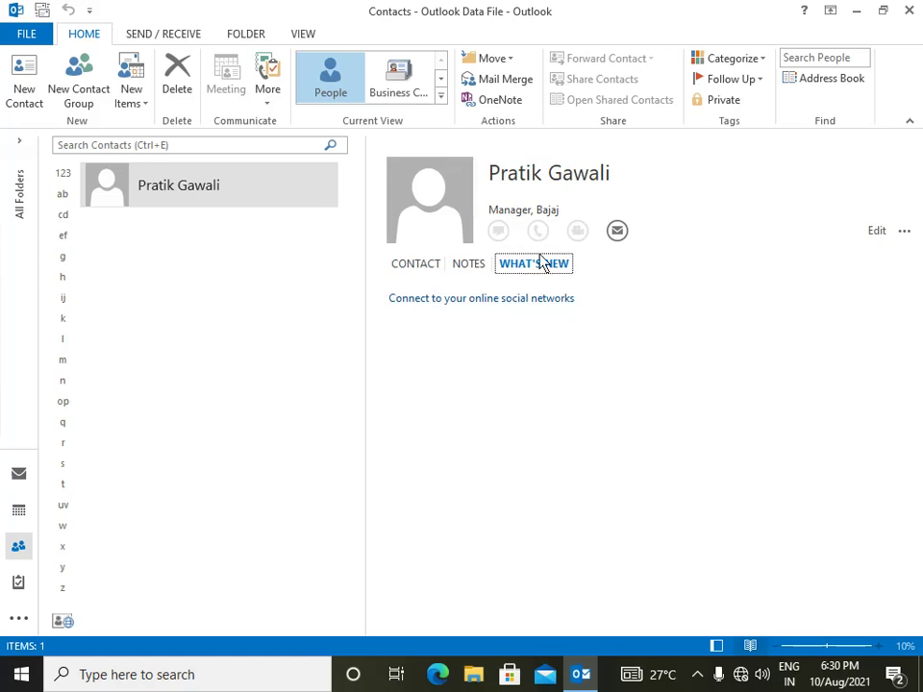
pyautogui.click(426, 267)
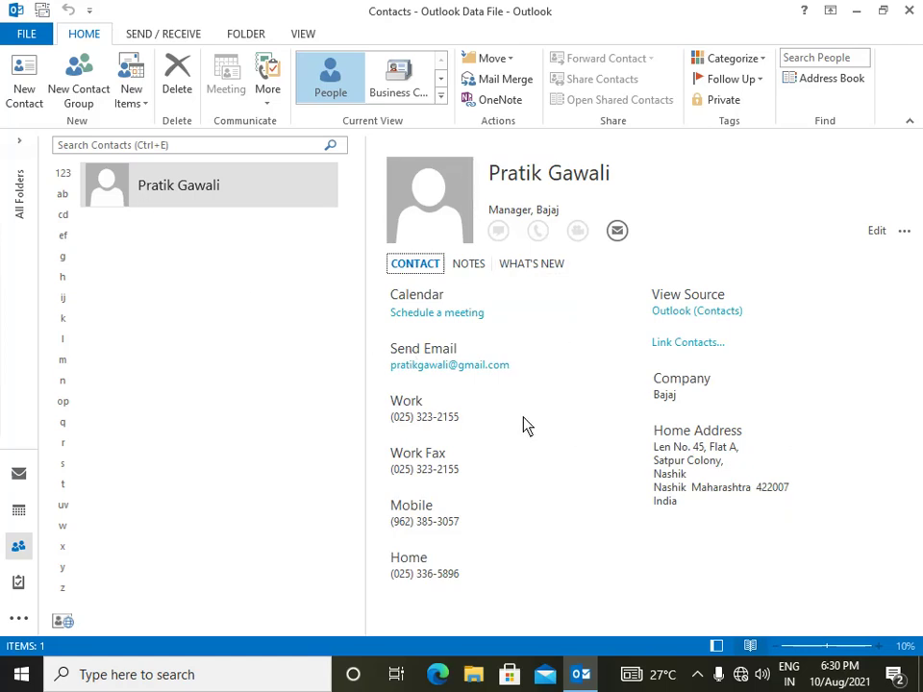
# - Reopen the contact, insert a middle initial into its name, and save
pyautogui.doubleClick(166, 192)
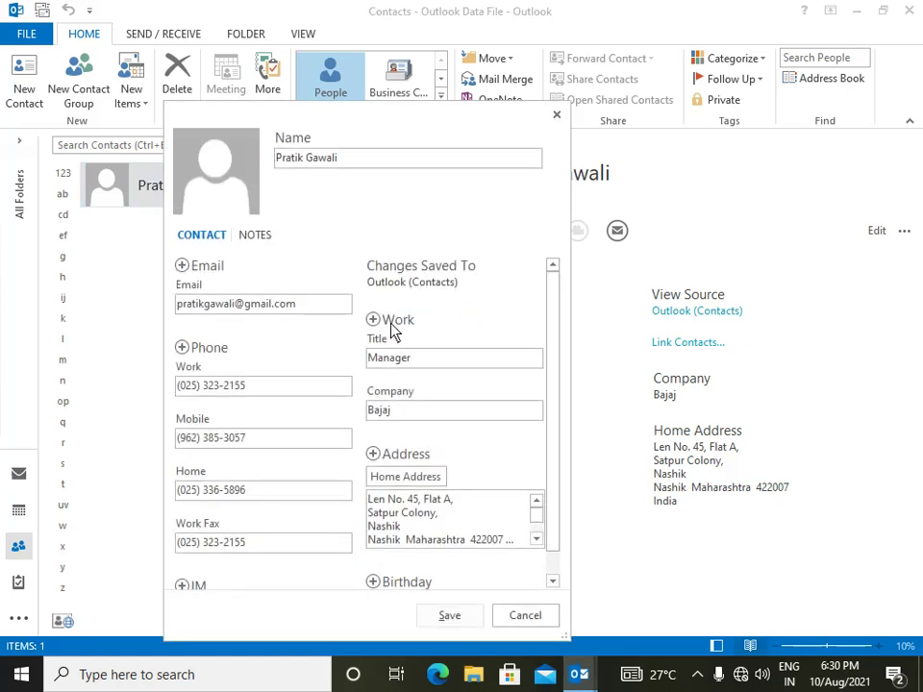
pyautogui.scroll(-1, 293, 320)
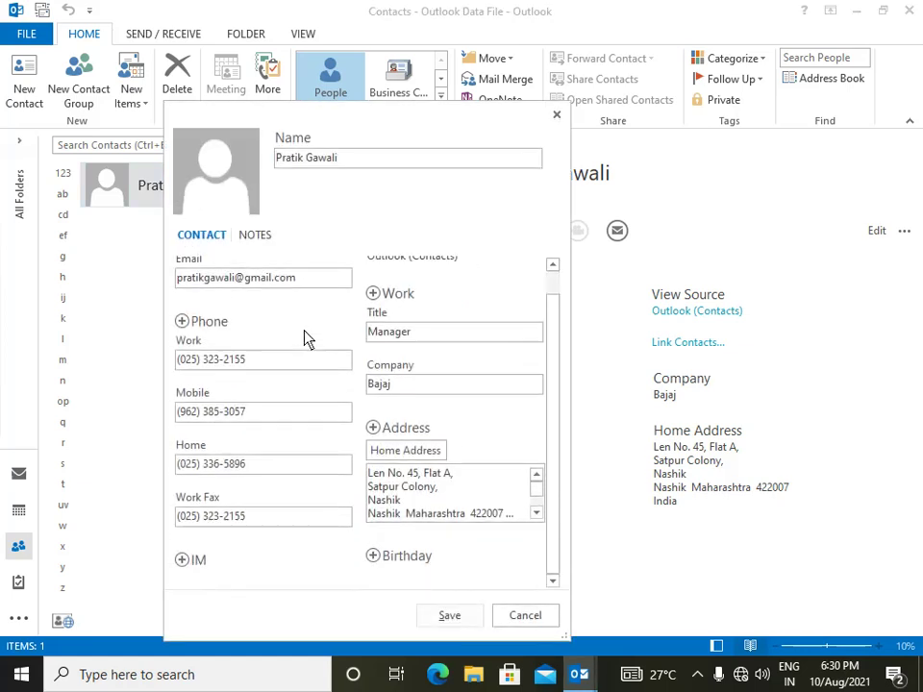
pyautogui.scroll(1, 306, 338)
pyautogui.scroll(-1, 429, 337)
pyautogui.click(308, 165)
pyautogui.write('R ')
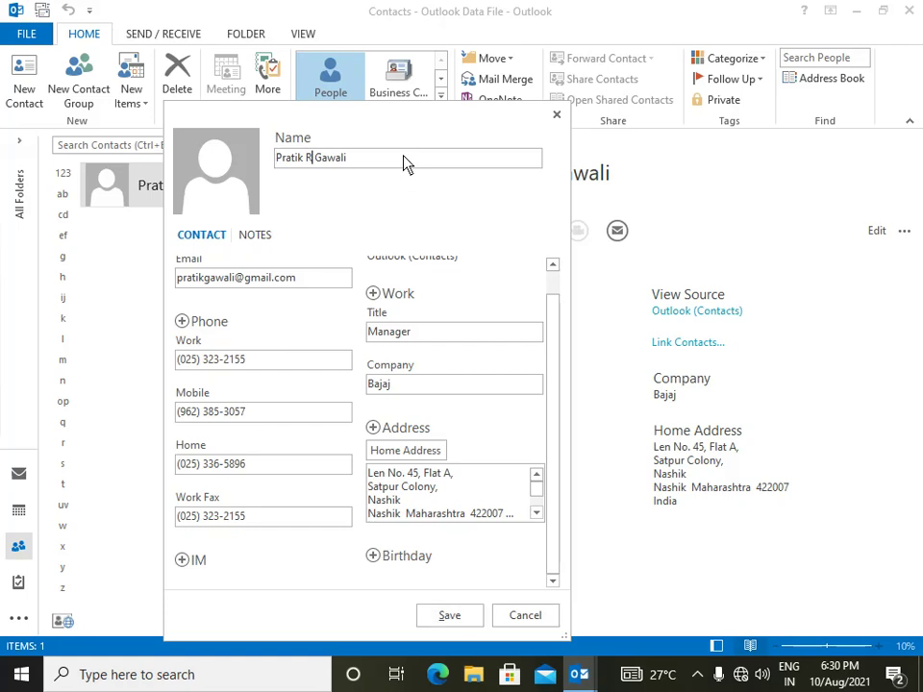
pyautogui.write('.')
pyautogui.click(449, 616)
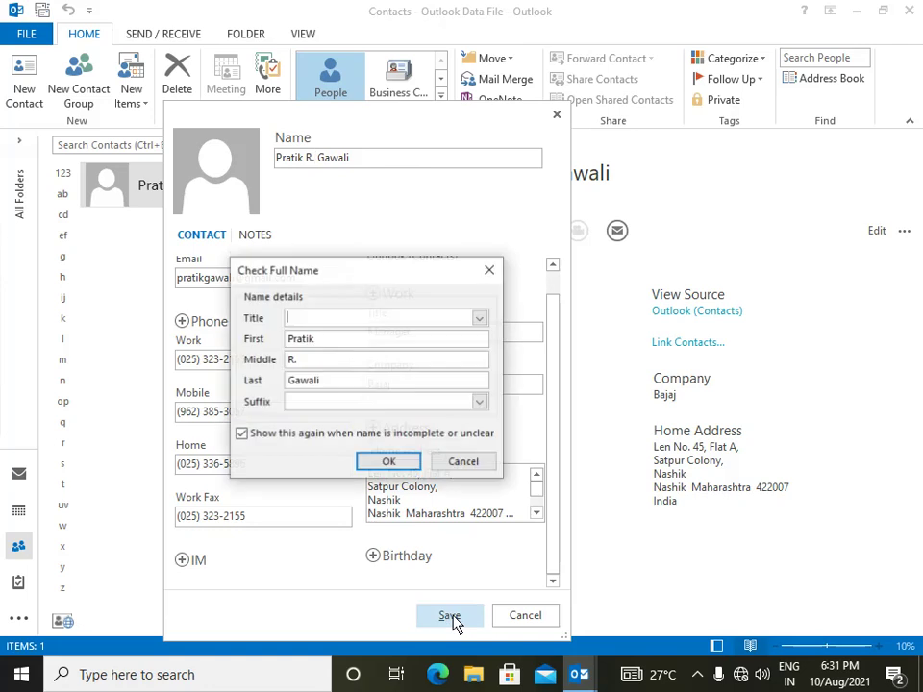
# - Choose the title Mr. in Check Full Name, confirm, and save the contact
pyautogui.click(482, 320)
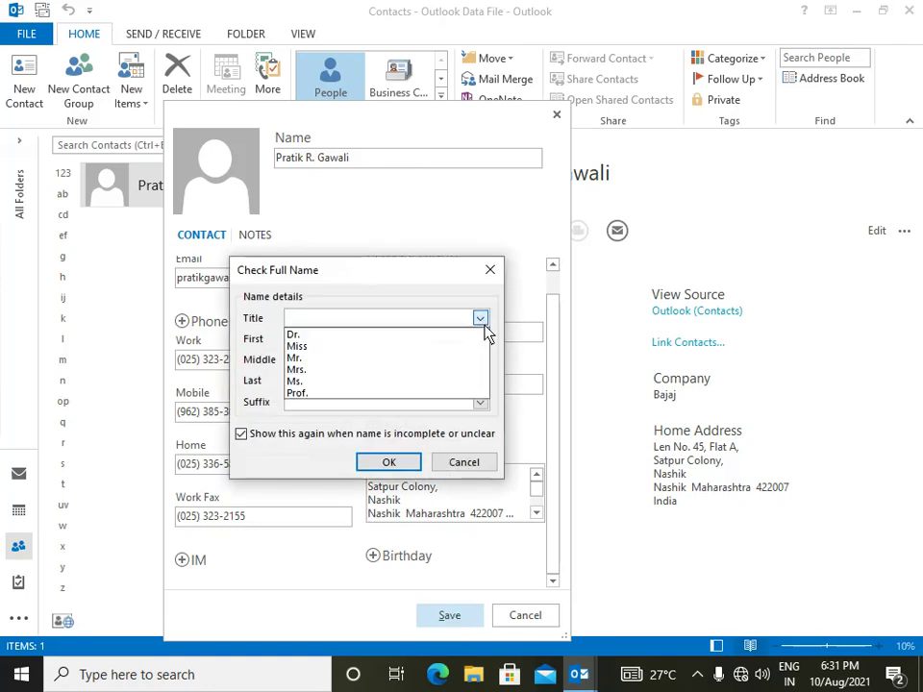
pyautogui.click(306, 359)
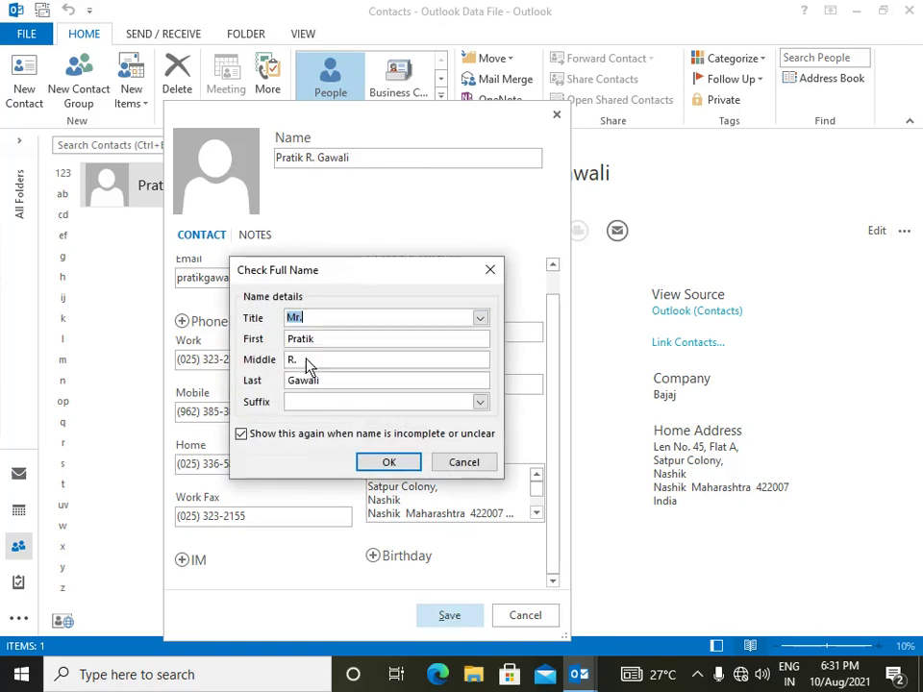
pyautogui.click(402, 469)
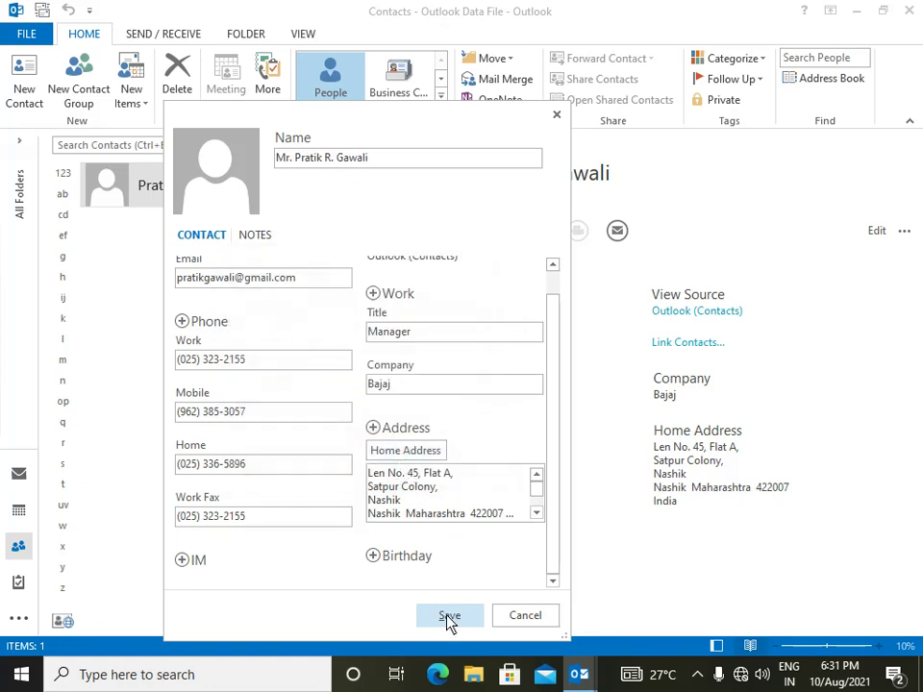
pyautogui.click(447, 619)
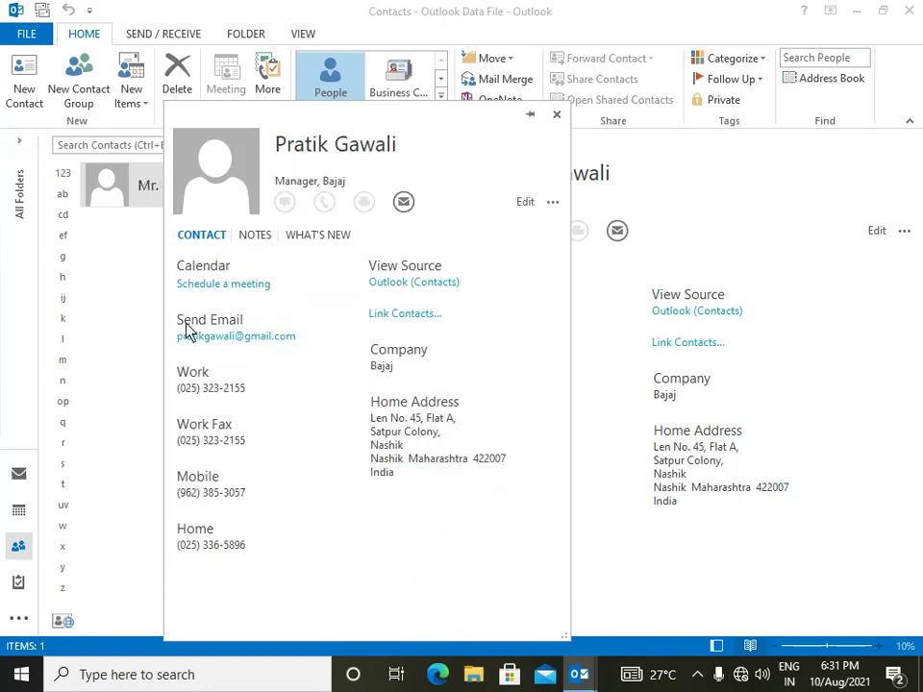
# - Close the contact card, view contacts as Business Card, Card and Phone, then return to People
pyautogui.click(556, 114)
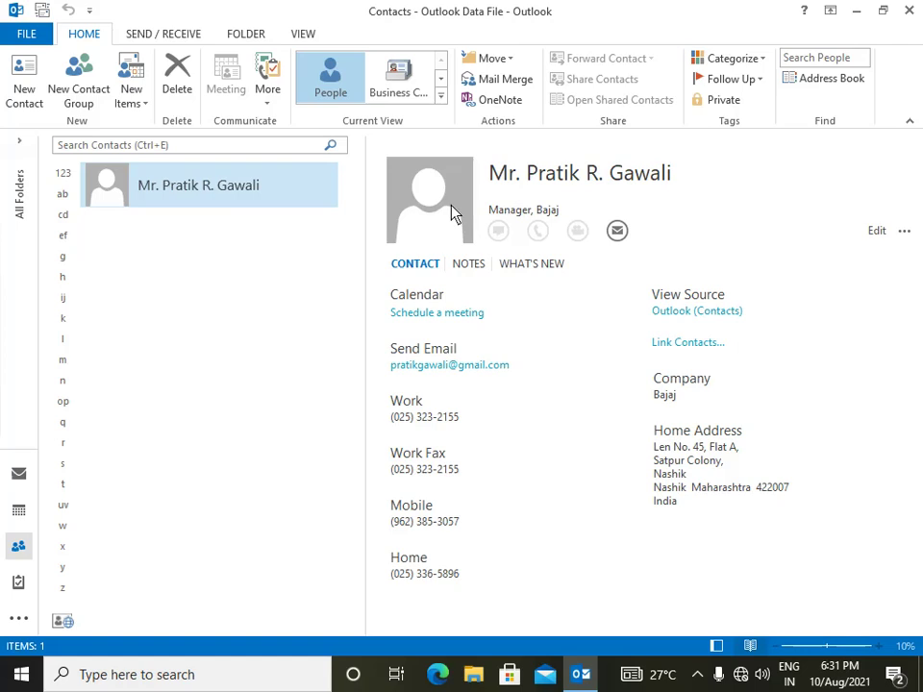
pyautogui.click(411, 94)
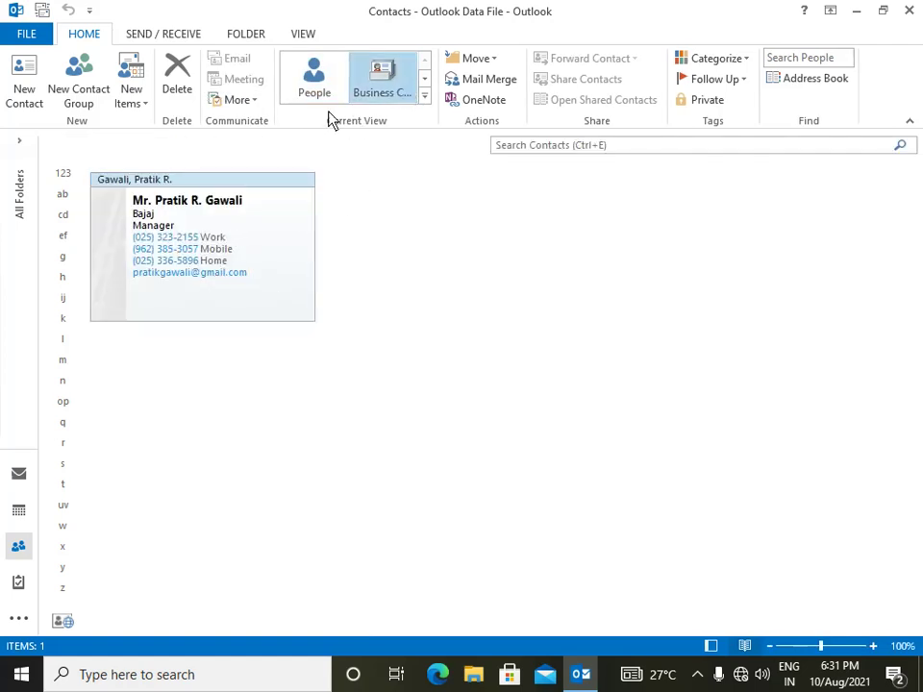
pyautogui.click(424, 97)
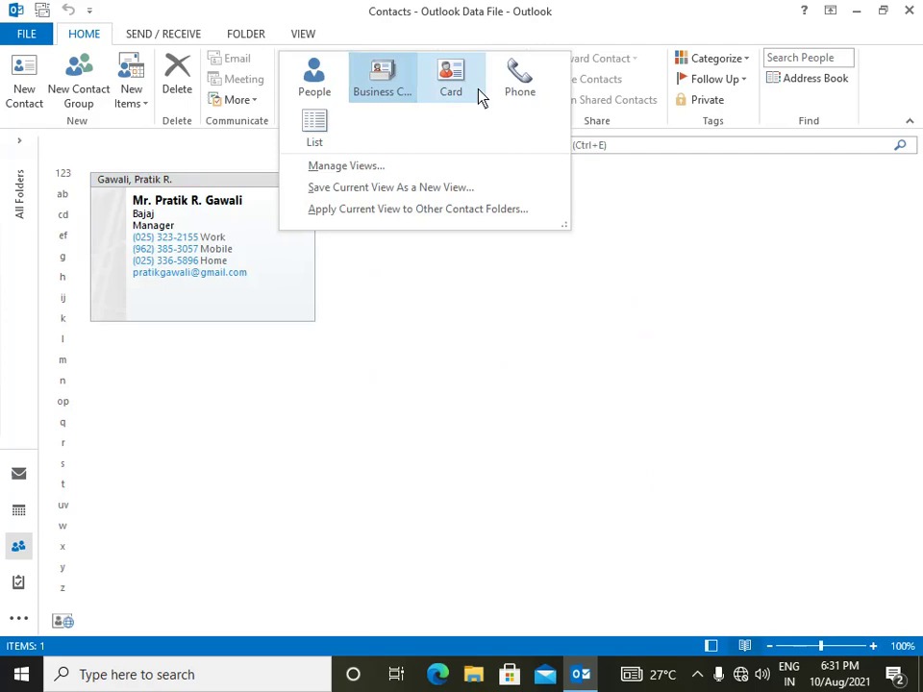
pyautogui.click(462, 86)
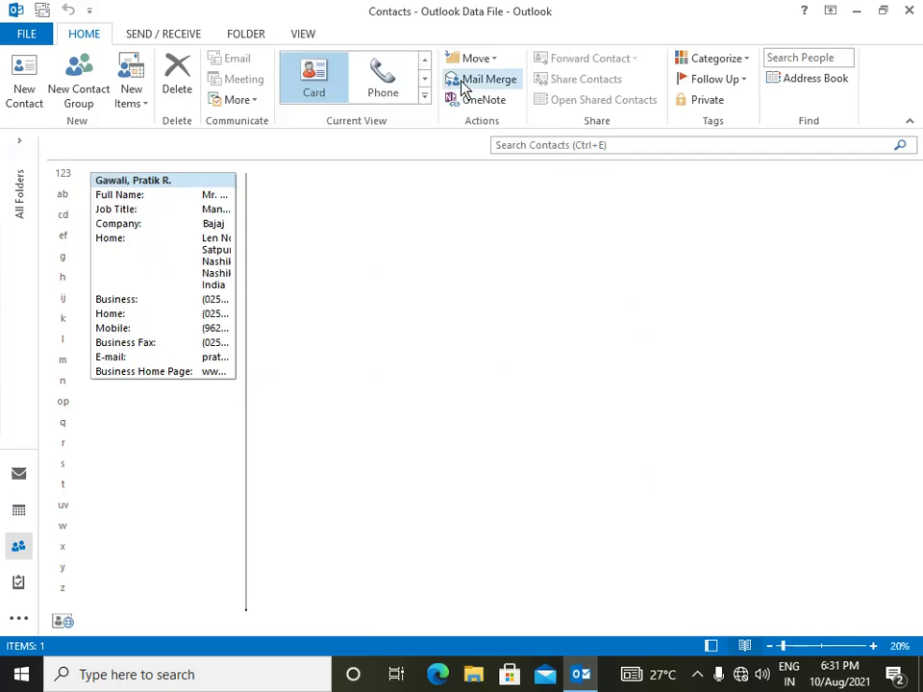
pyautogui.click(398, 96)
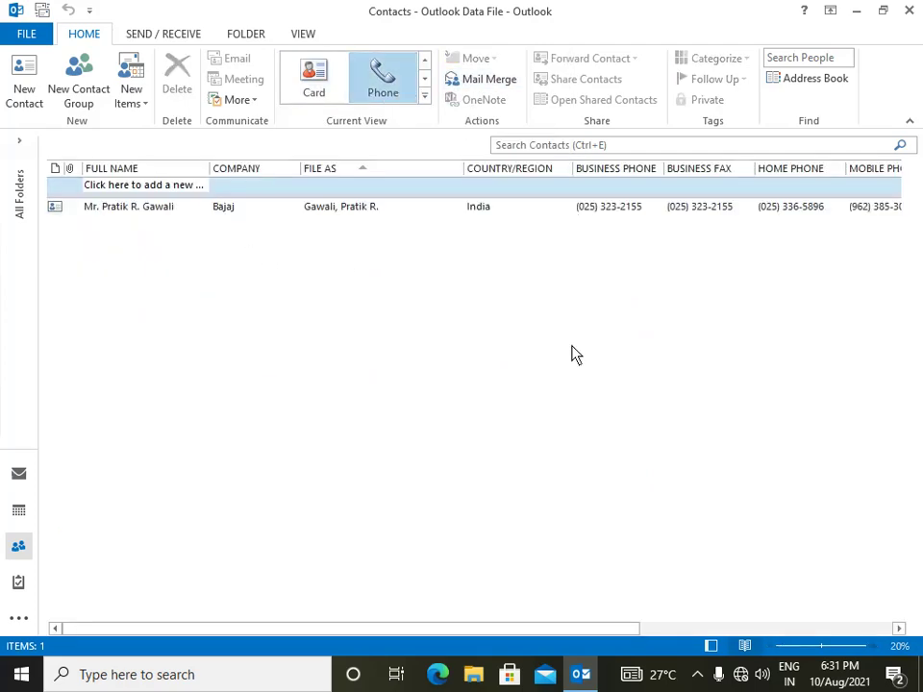
pyautogui.click(425, 98)
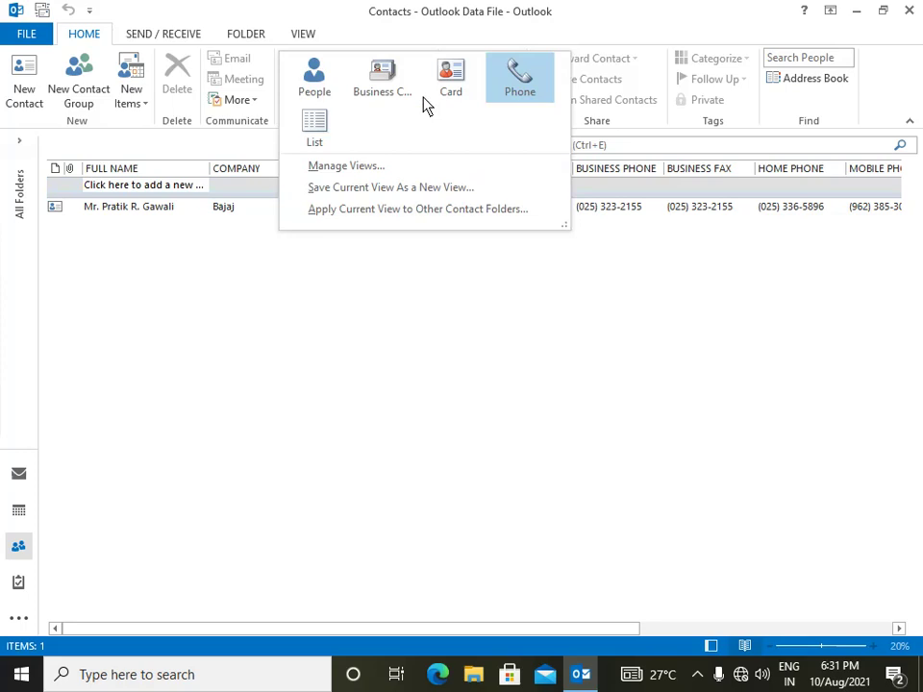
pyautogui.click(318, 89)
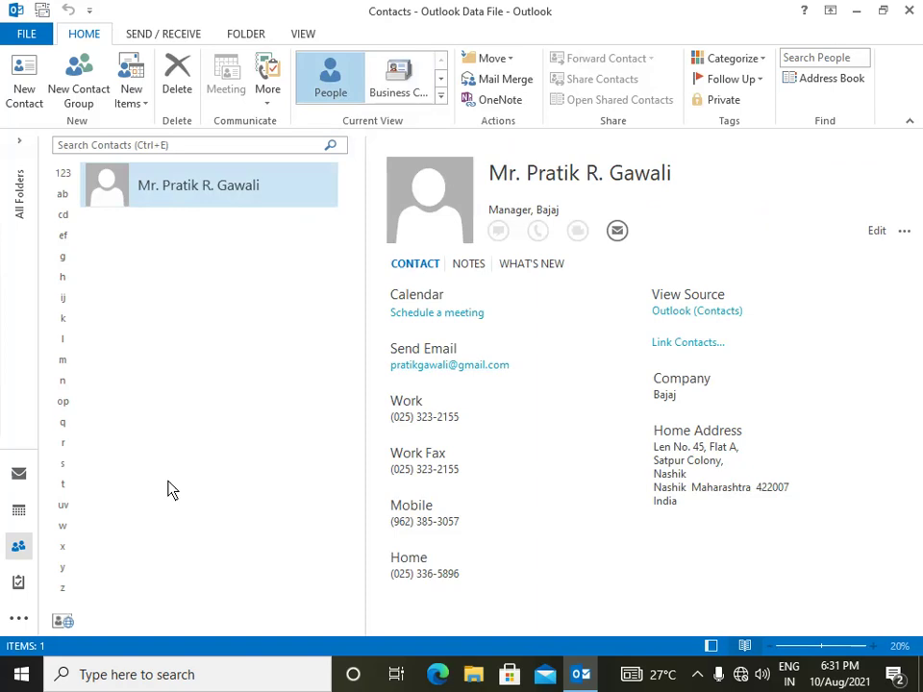
# - Switch from People to the Calendar, showing the August 2021 month view
pyautogui.moveTo(19, 550)
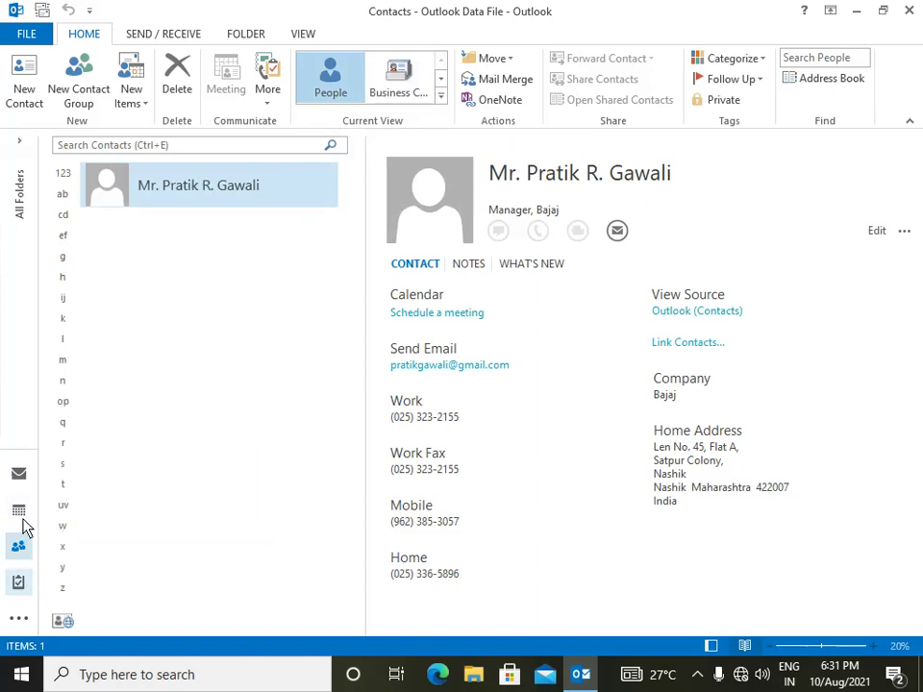
pyautogui.moveTo(19, 512)
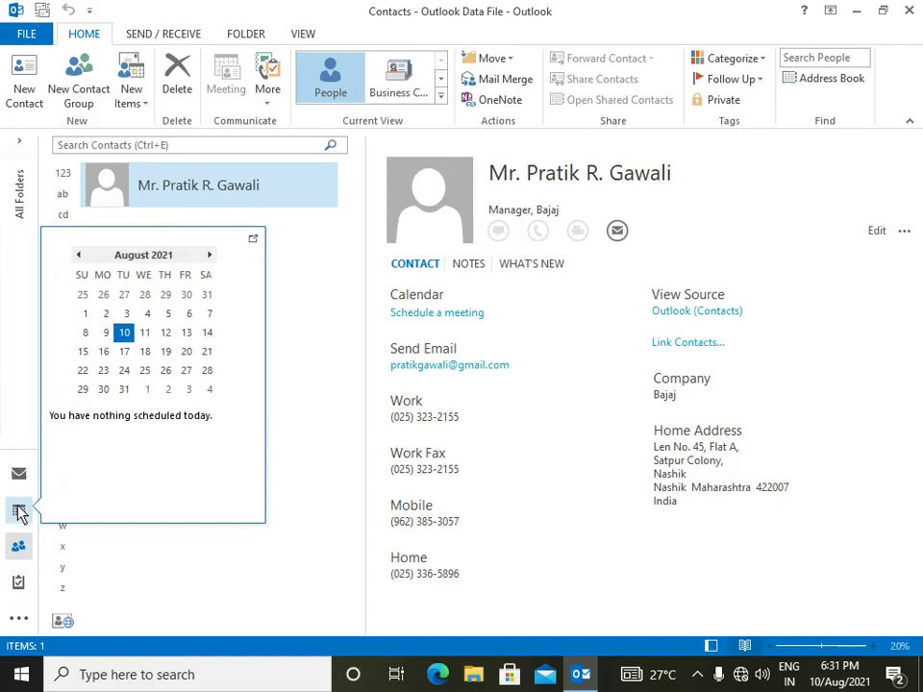
pyautogui.click(19, 512)
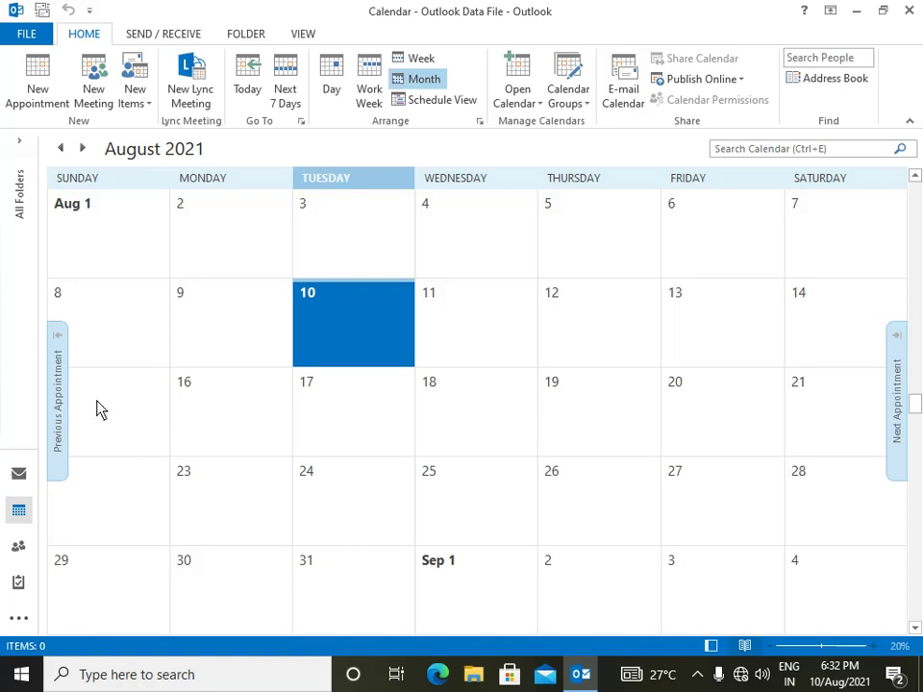
# - Create a new appointment with subject 'Appointment with Doctor' and location 'Pune'
pyautogui.click(35, 93)
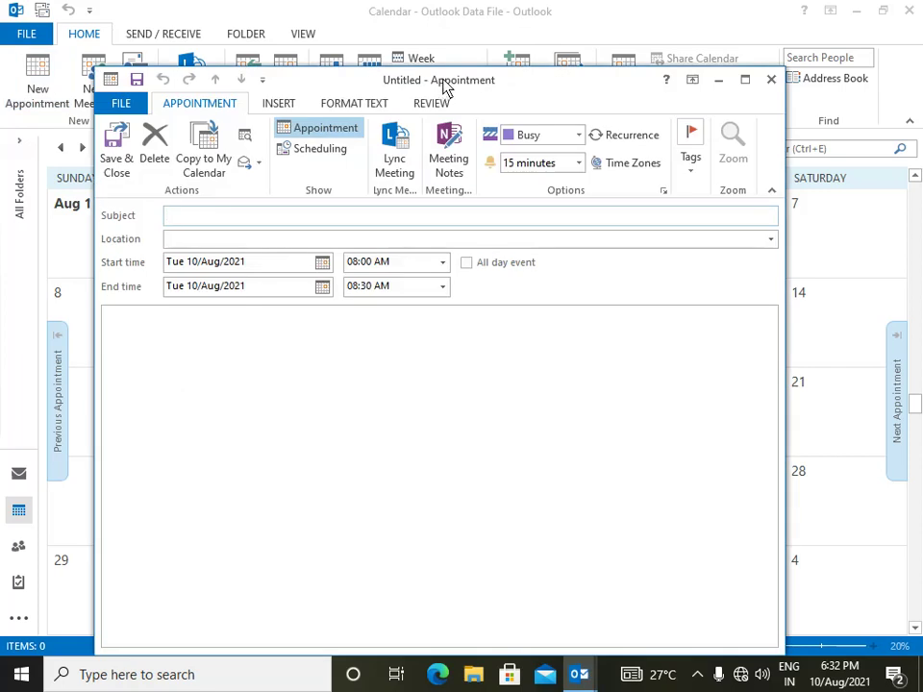
pyautogui.moveTo(444, 86); pyautogui.dragTo(444, 62)
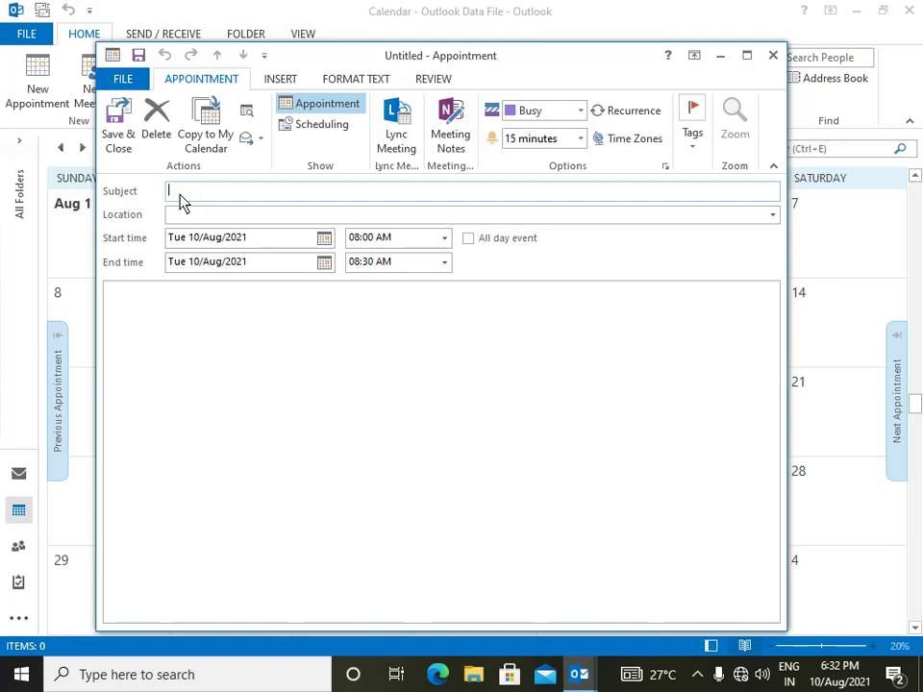
pyautogui.write('Appointment wi')
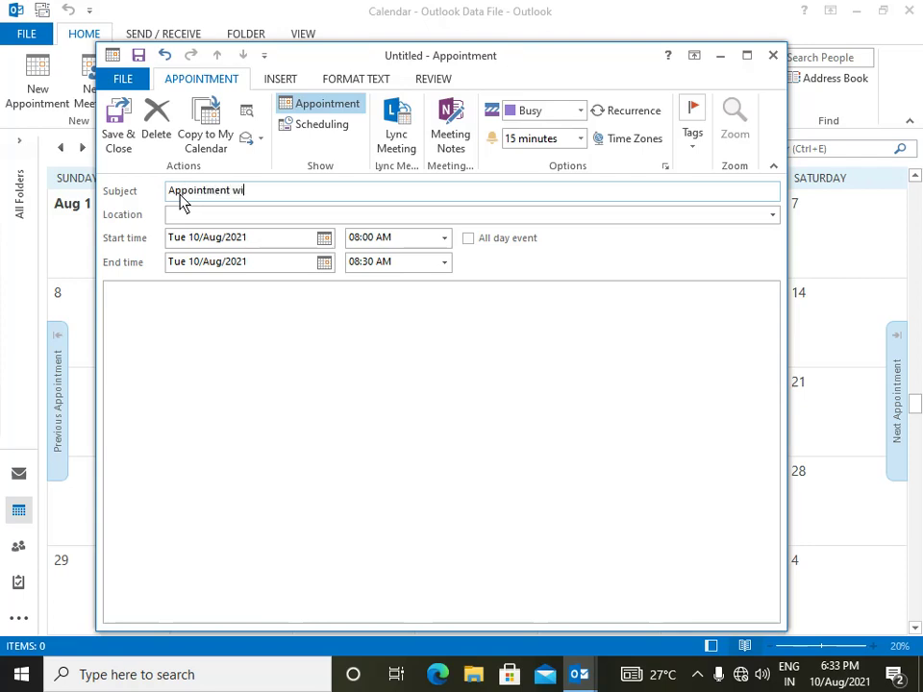
pyautogui.write('th Doctor')
pyautogui.click(176, 220)
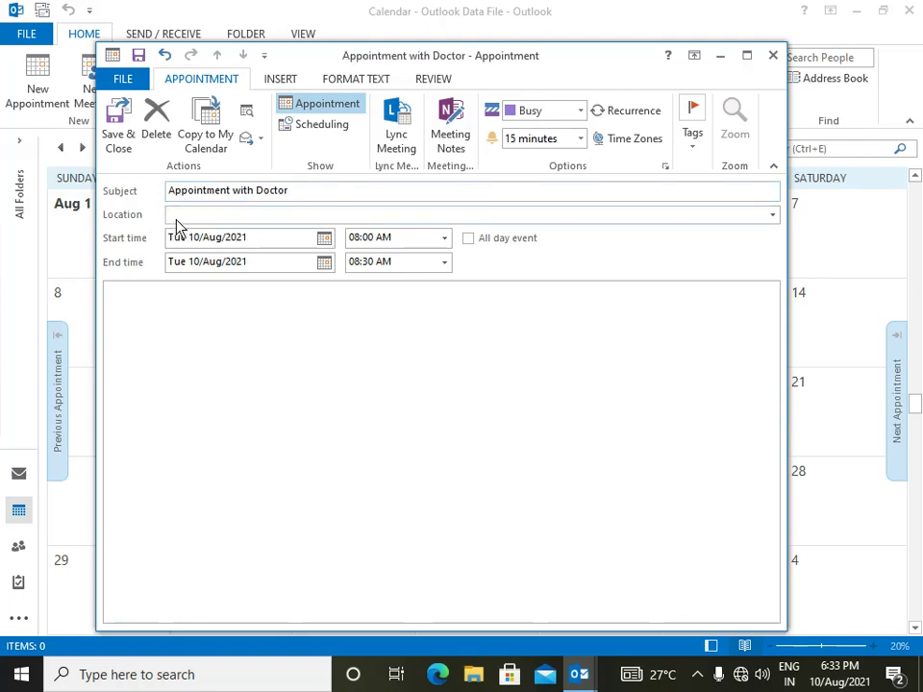
pyautogui.write('Pune')
# - Set the appointment to Friday 20 August 2021, starting 12:00 PM and ending 01:00 PM
pyautogui.click(324, 240)
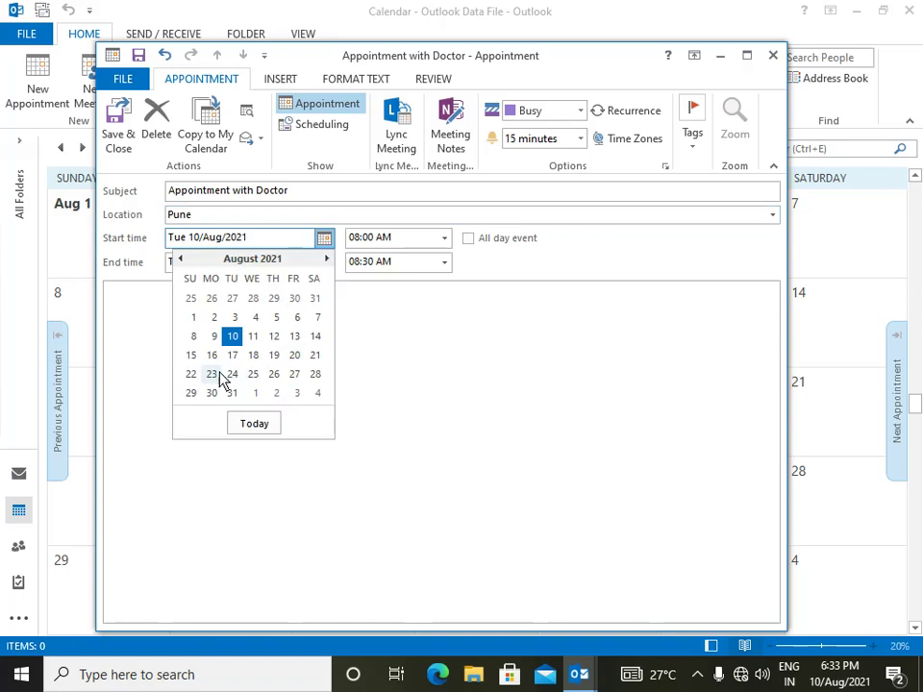
pyautogui.click(295, 357)
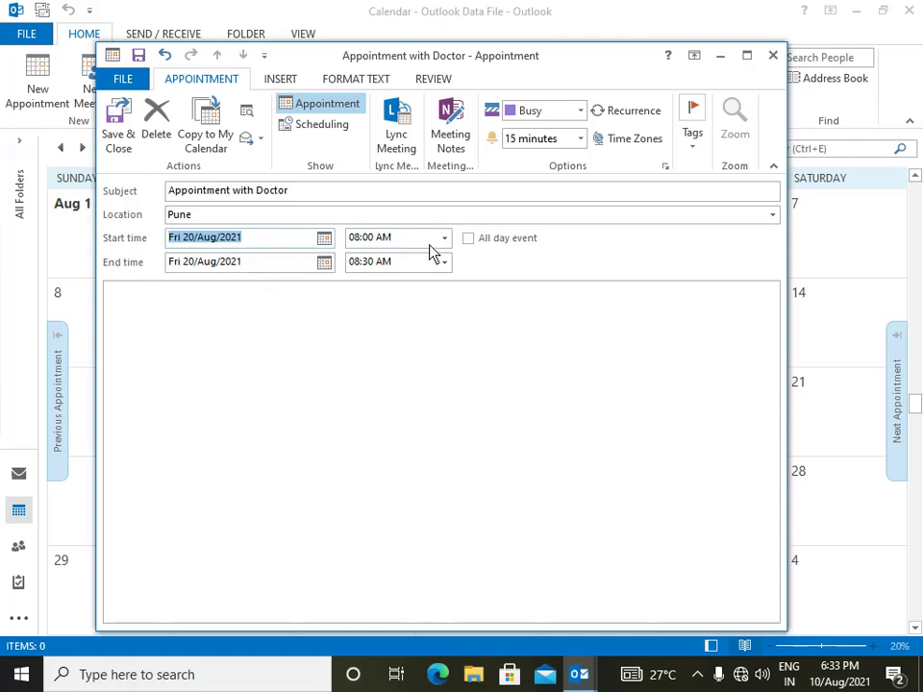
pyautogui.click(444, 241)
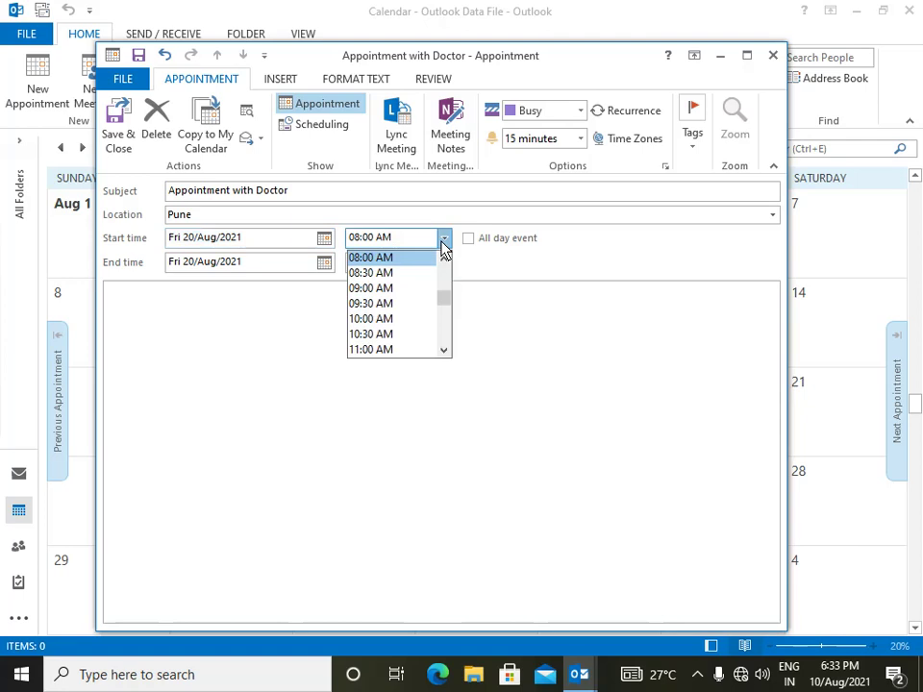
pyautogui.moveTo(444, 351); pyautogui.dragTo(445, 350)
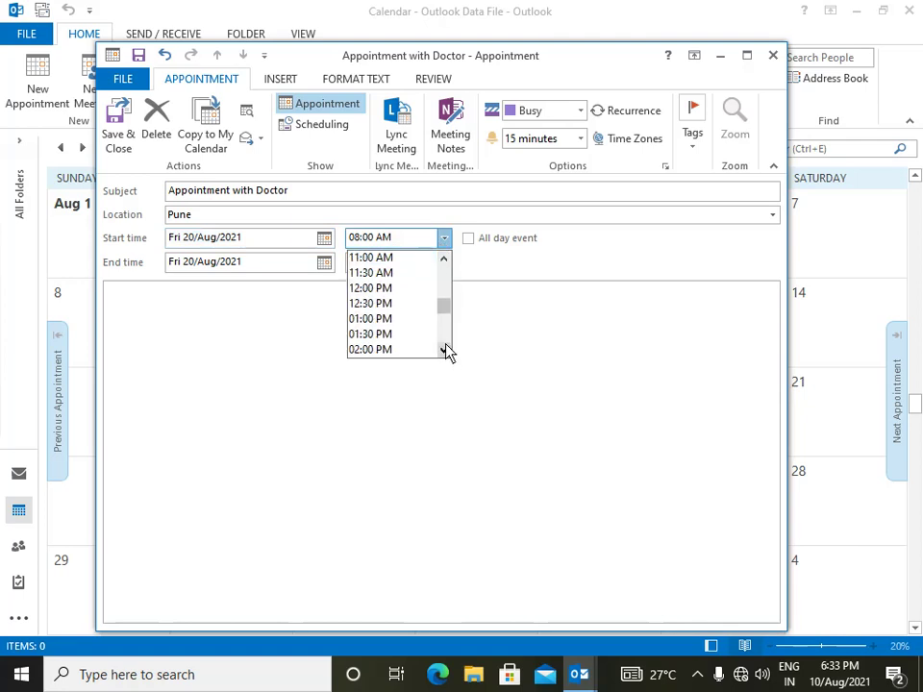
pyautogui.click(375, 294)
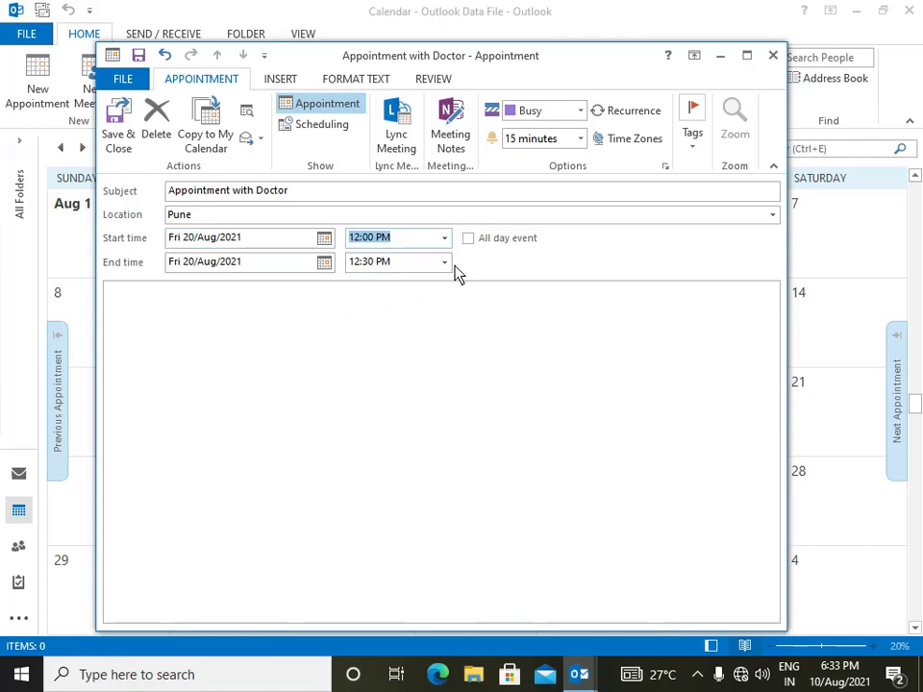
pyautogui.click(446, 265)
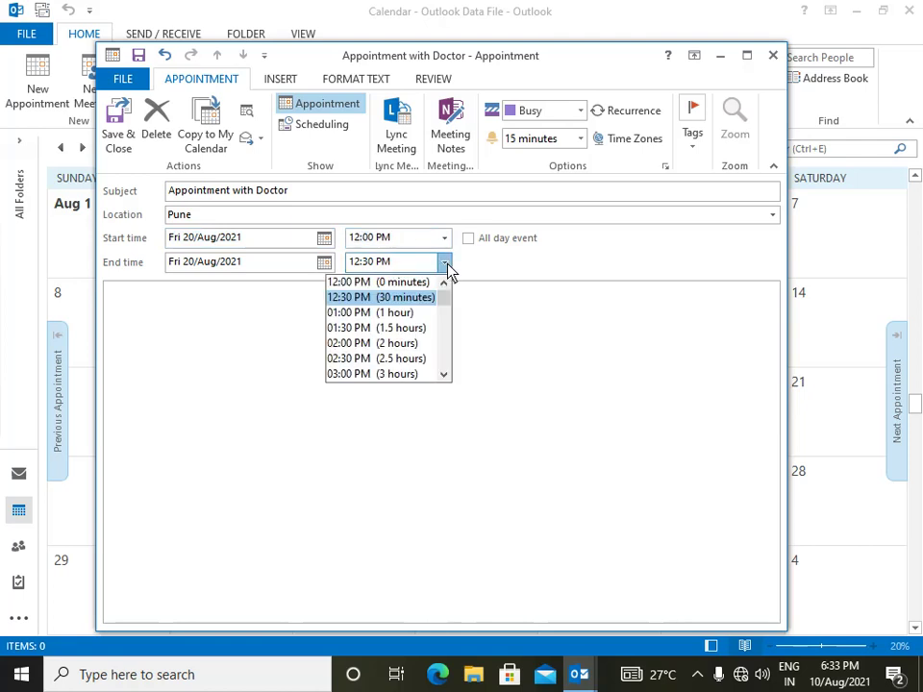
pyautogui.click(385, 314)
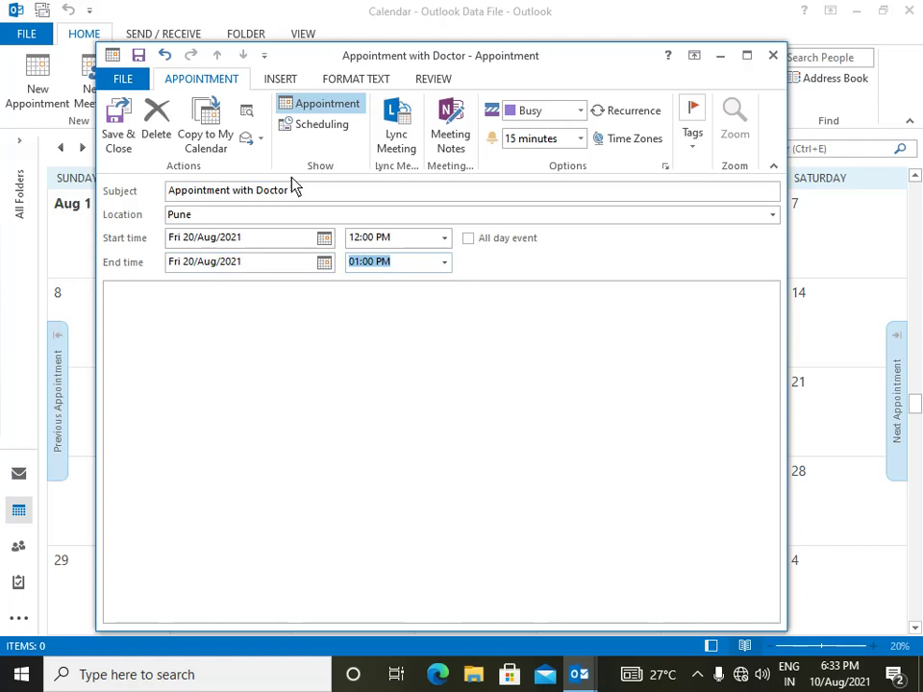
pyautogui.click(217, 355)
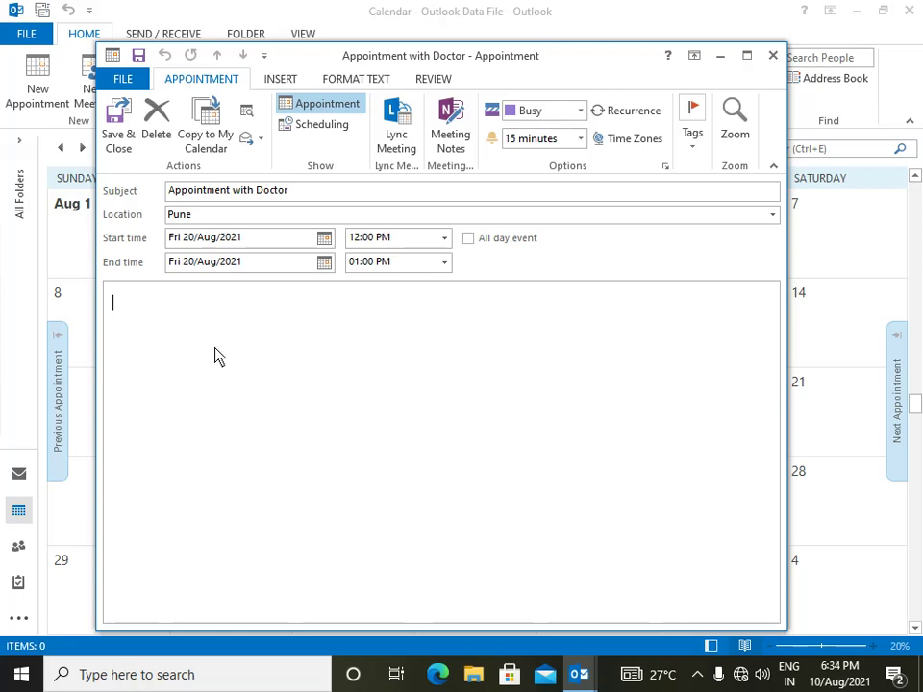
# - Write 'Previous File of Medicine.' in the appointment body, correcting a typo
pyautogui.write('Pr')
pyautogui.write('n')
pyautogui.press('BackSpace')
pyautogui.write('evious ')
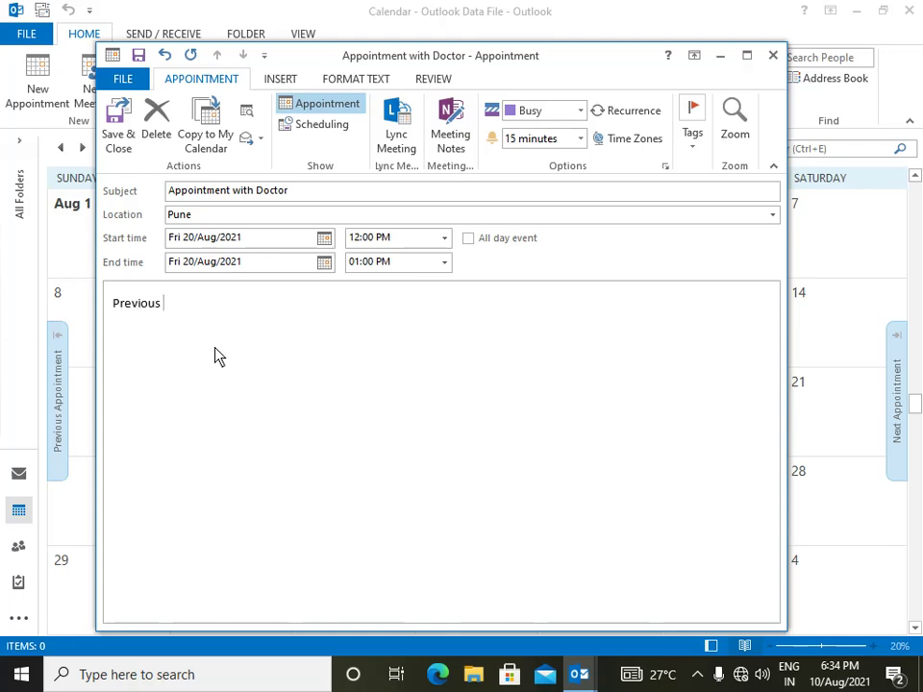
pyautogui.write('File of Medicine')
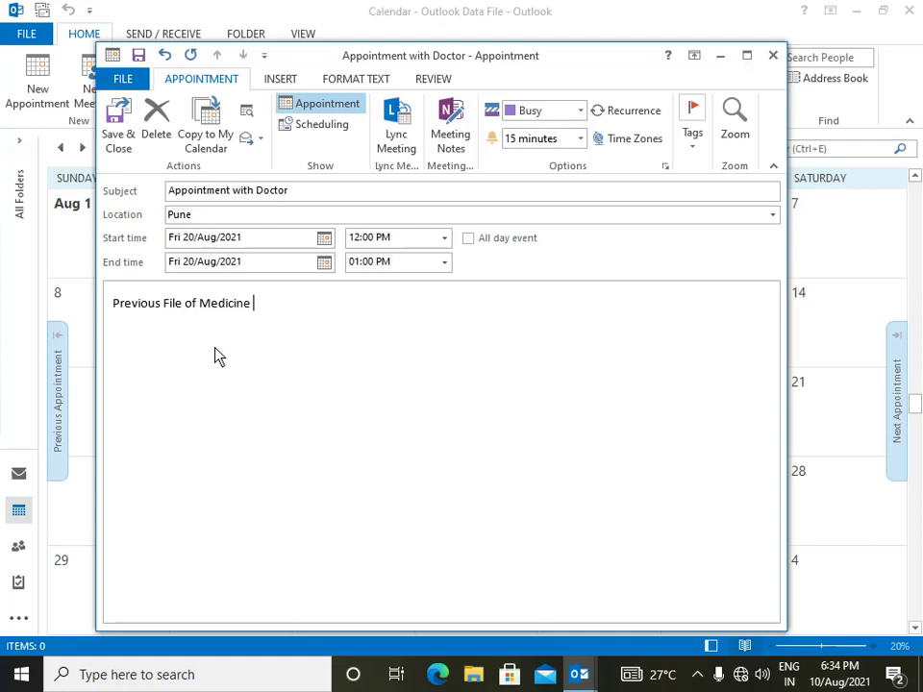
pyautogui.write('.')
pyautogui.press('Return')
# - Keep Show As at Busy and change the reminder from 15 minutes to 1 day
pyautogui.click(581, 111)
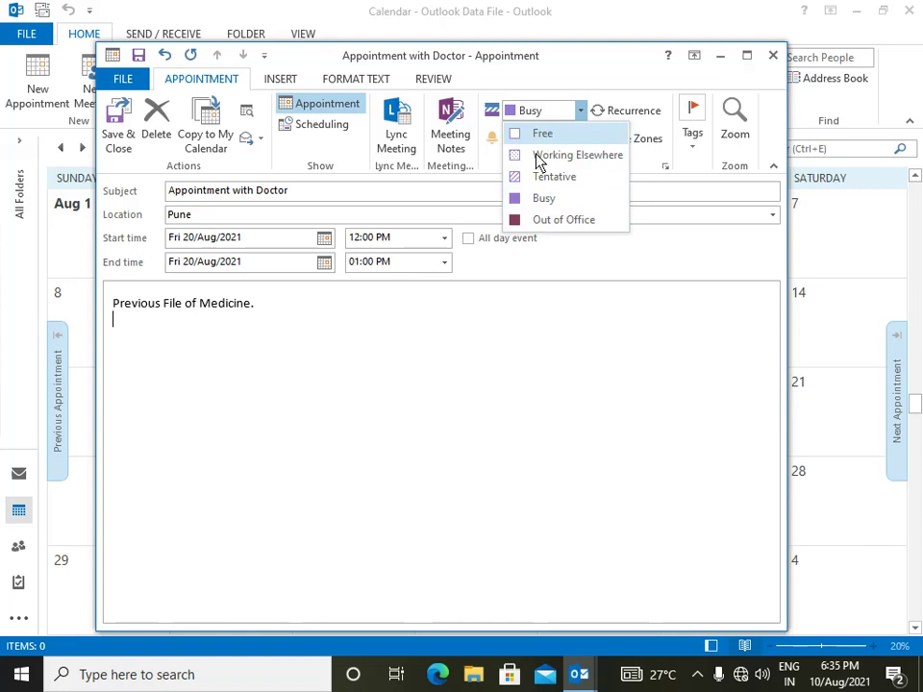
pyautogui.click(535, 199)
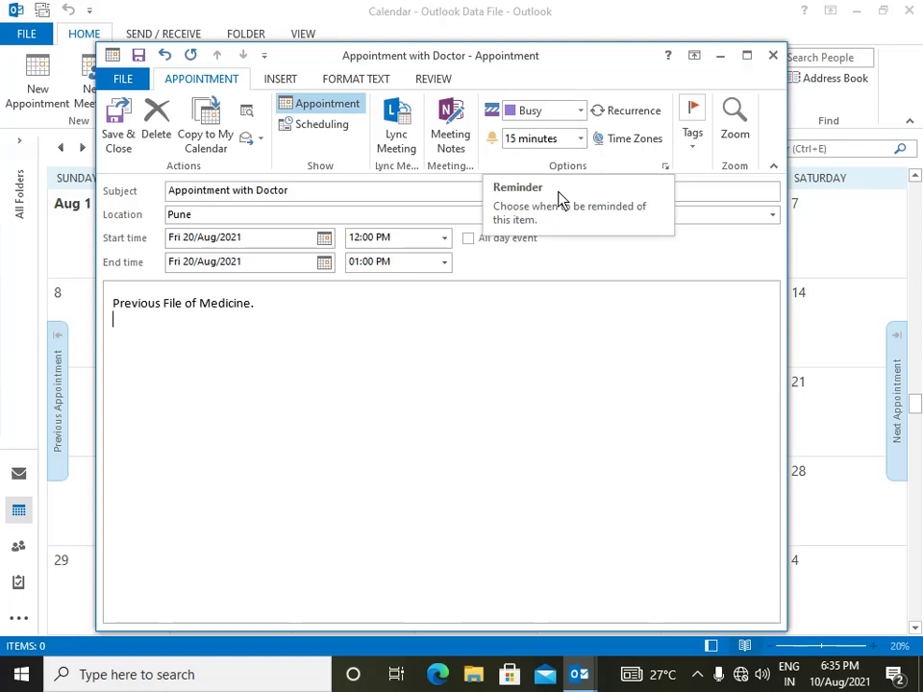
pyautogui.click(581, 139)
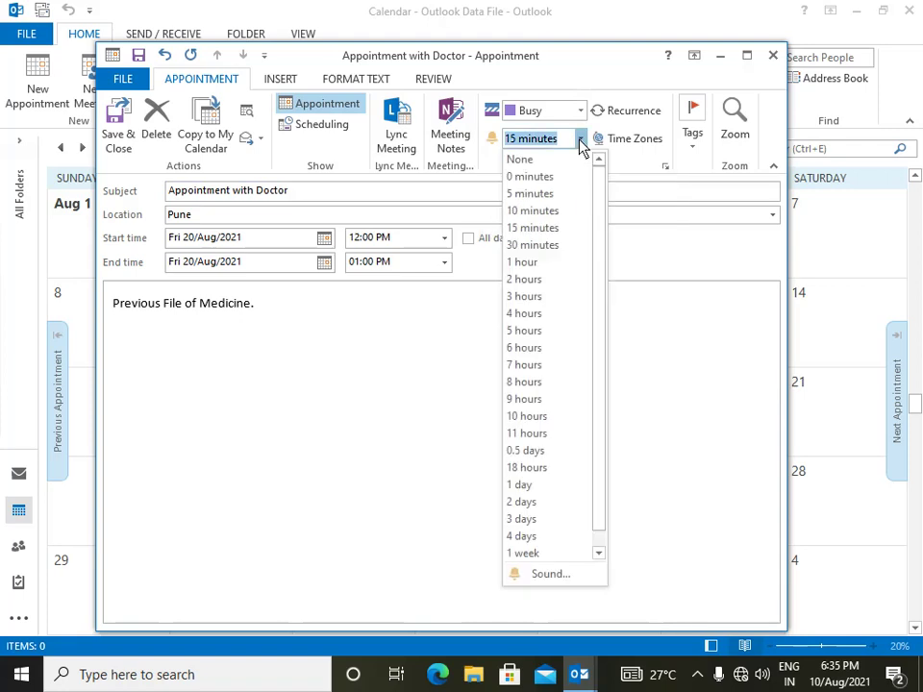
pyautogui.click(581, 142)
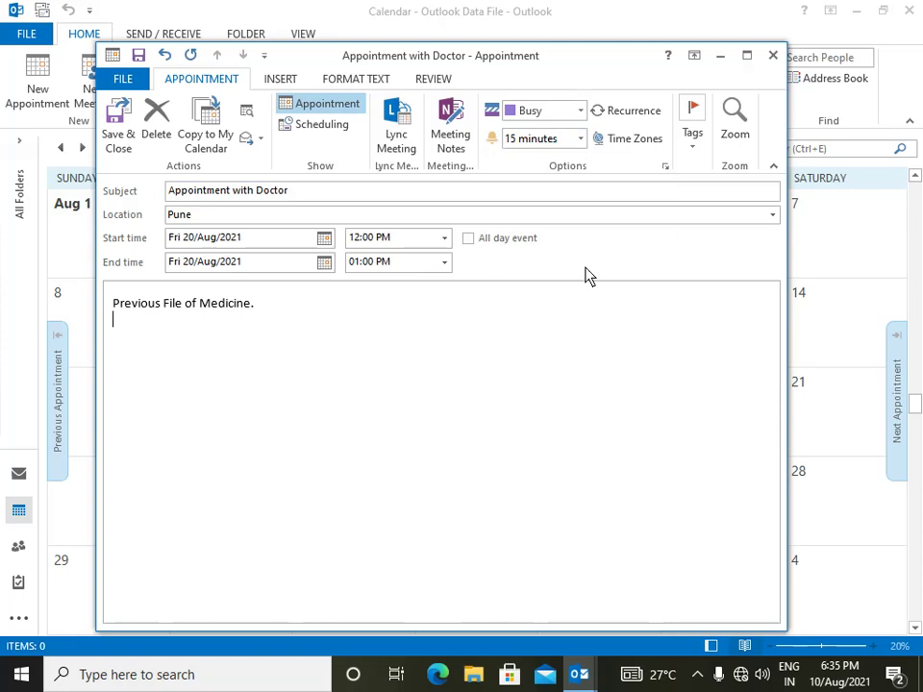
pyautogui.click(581, 141)
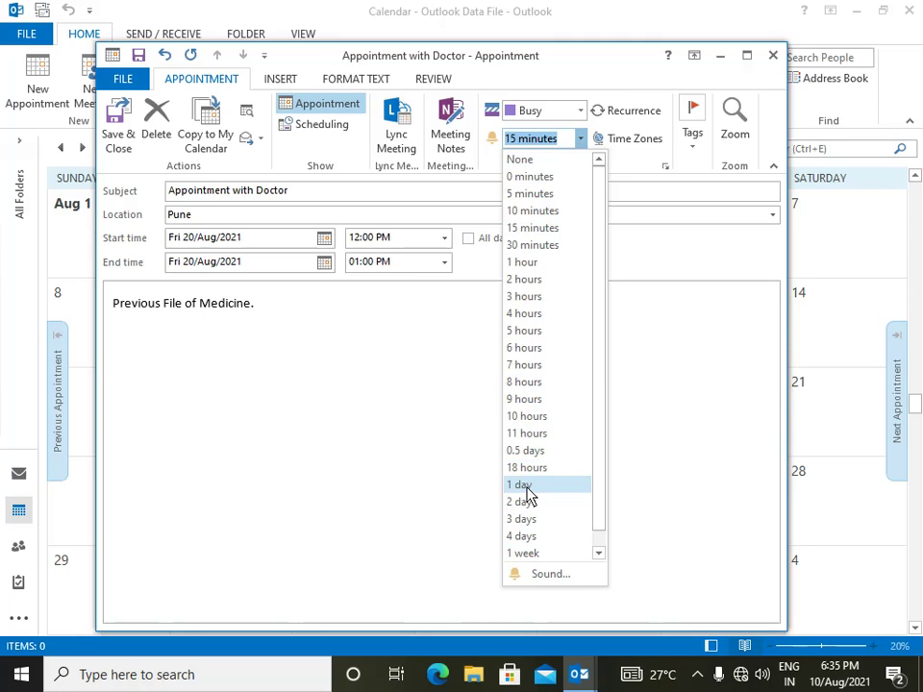
pyautogui.click(526, 486)
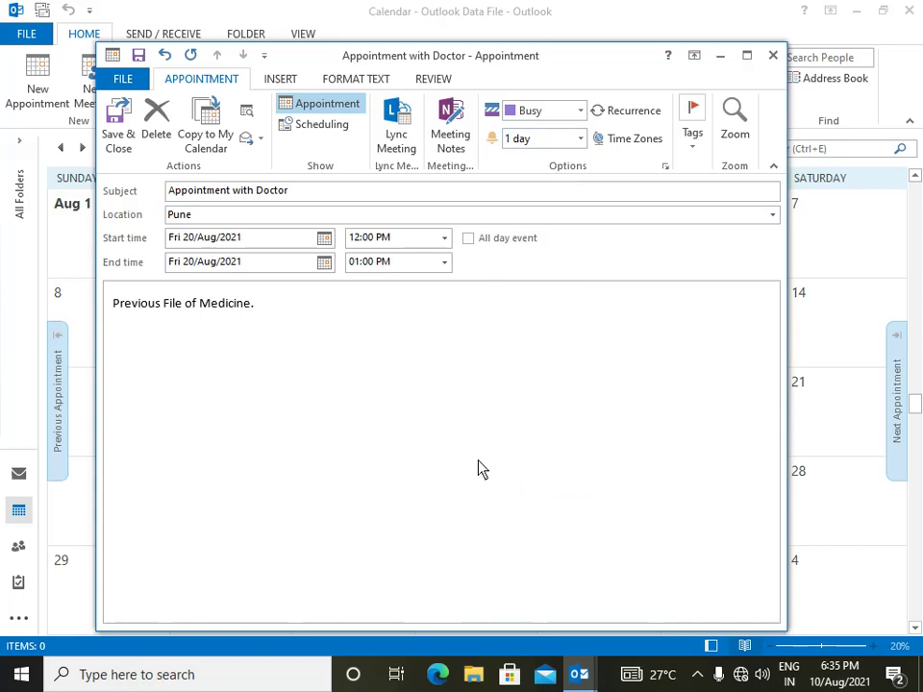
# - Save and close the appointment, then select Friday 20 August to see it at 12:00 PM
pyautogui.click(114, 134)
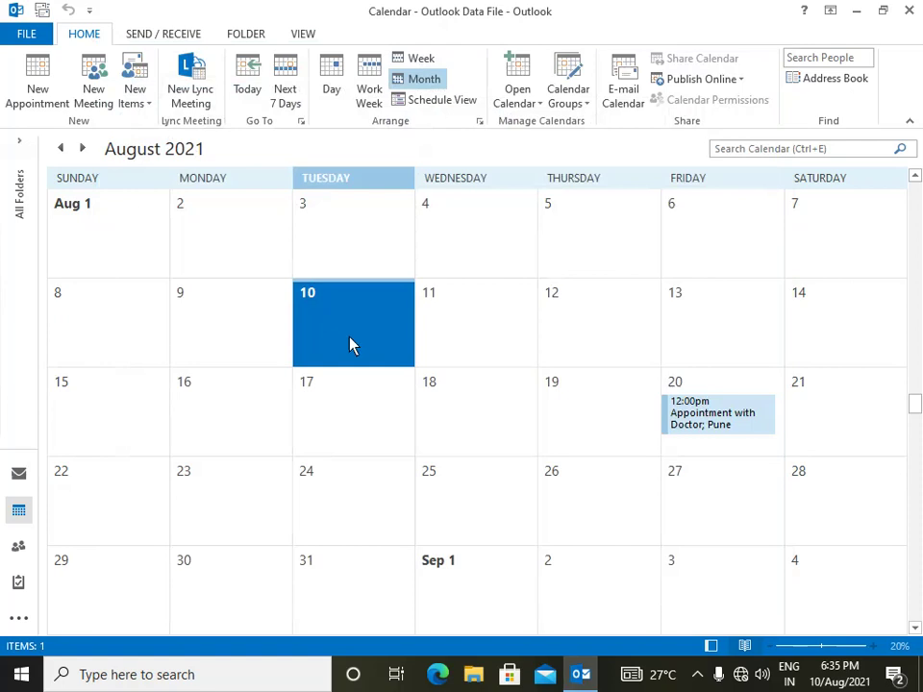
pyautogui.click(698, 386)
pyautogui.click(727, 439)
pyautogui.click(616, 414)
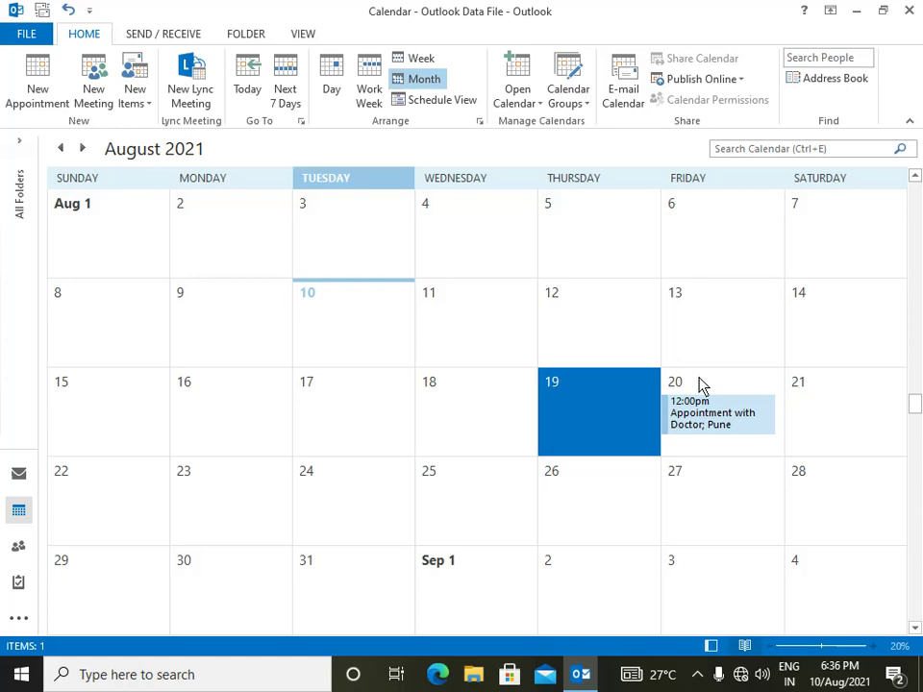
pyautogui.click(700, 385)
pyautogui.click(700, 389)
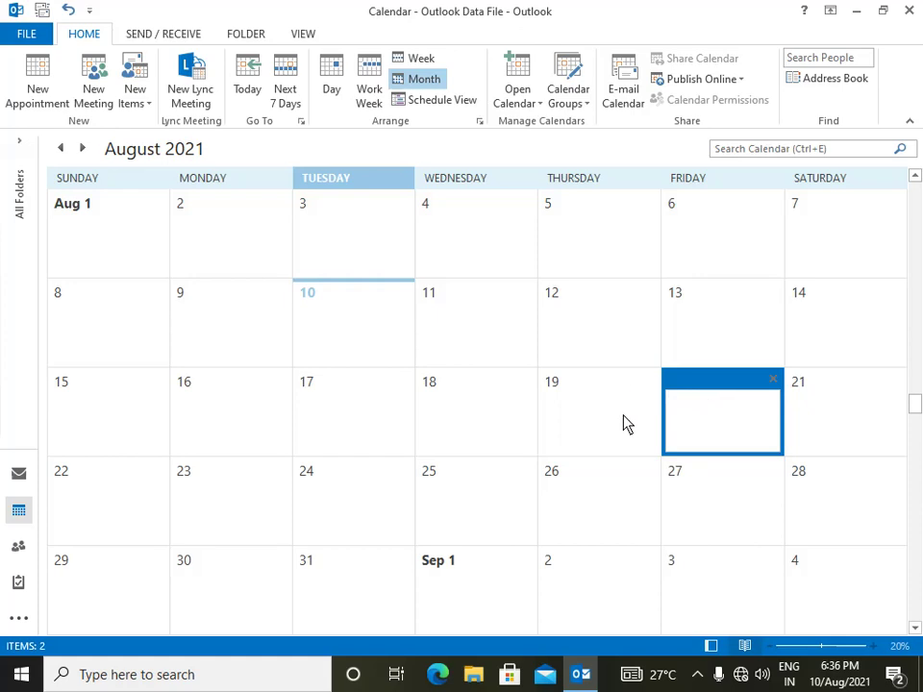
pyautogui.click(624, 422)
# - Reopen Appointment with Doctor and move its start date to Wednesday 11 August
pyautogui.click(703, 420)
pyautogui.doubleClick(702, 420)
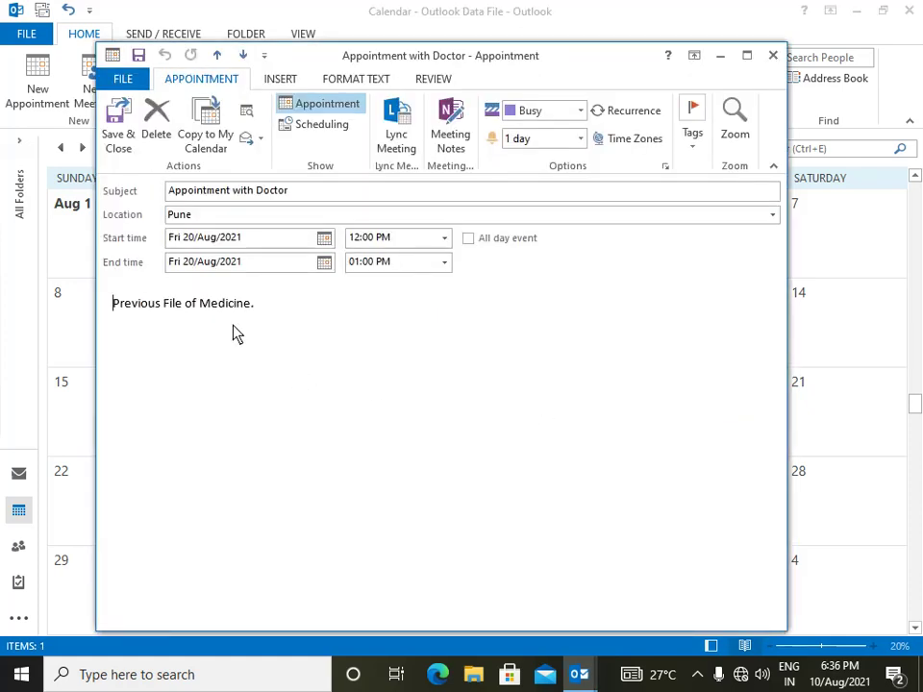
pyautogui.click(326, 245)
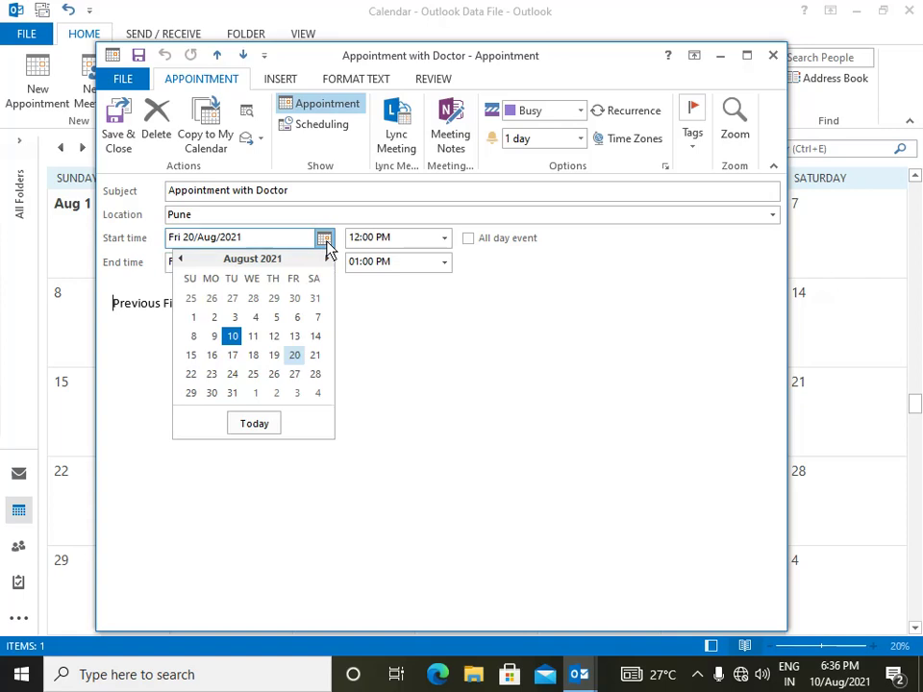
pyautogui.click(252, 335)
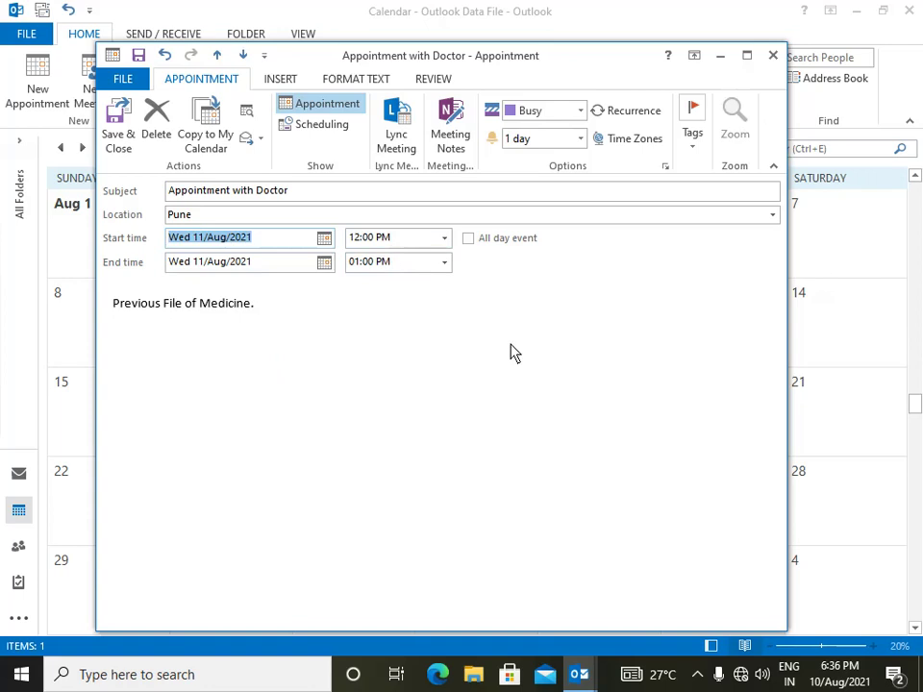
# - Keep the reminder at 1 day and save and close the appointment
pyautogui.click(580, 139)
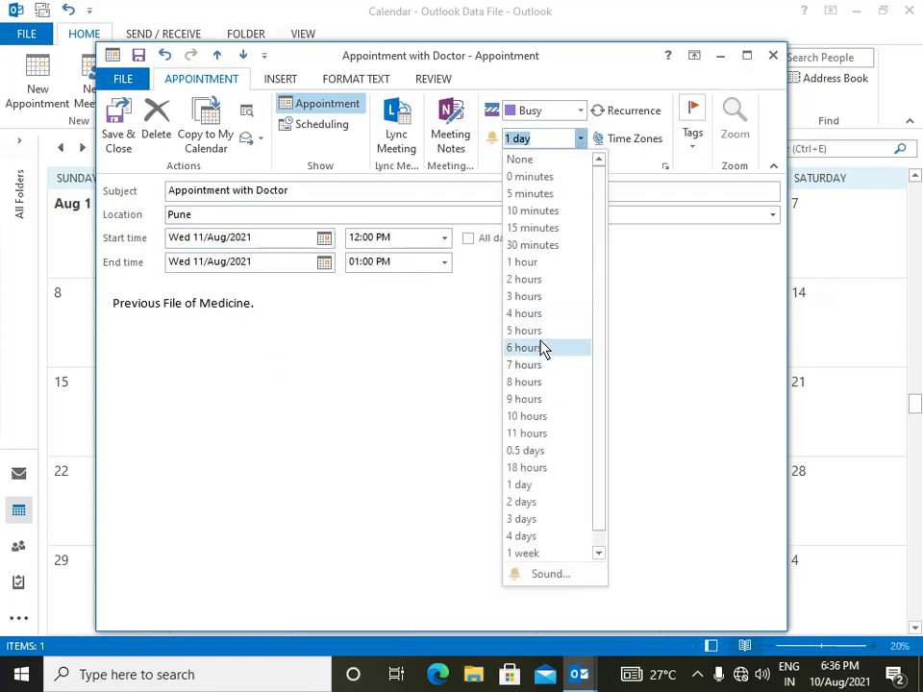
pyautogui.click(529, 489)
pyautogui.click(360, 411)
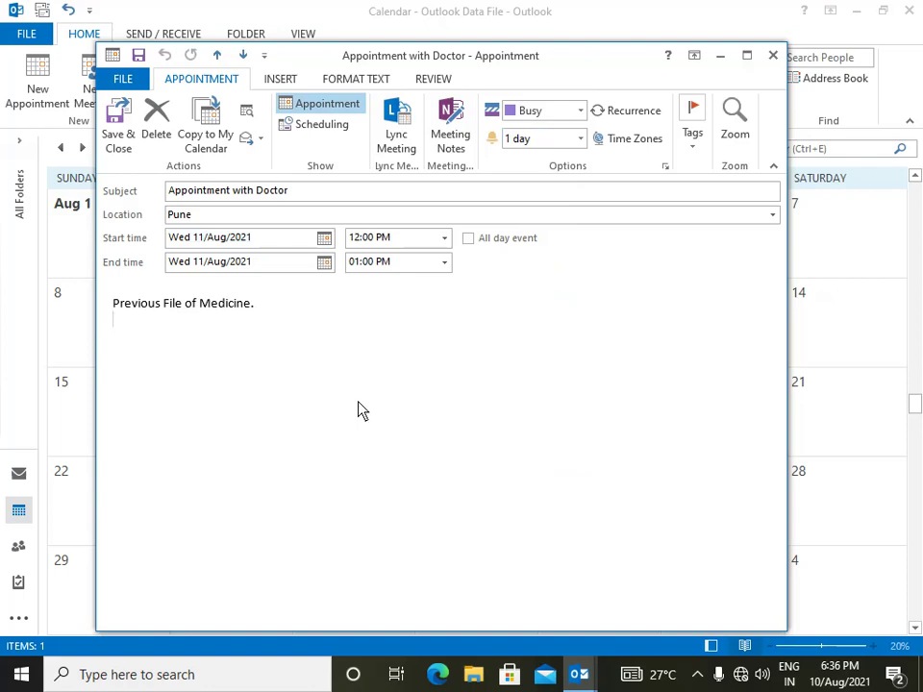
pyautogui.click(117, 139)
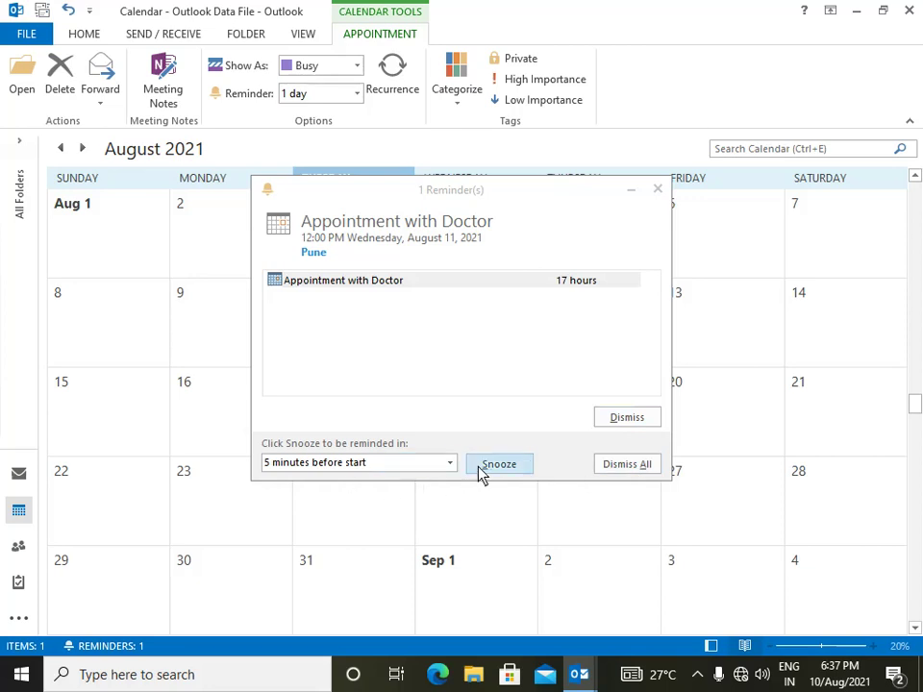
# - Choose 5 minutes in the Reminder dialog and snooze the Appointment with Doctor reminder
pyautogui.click(449, 462)
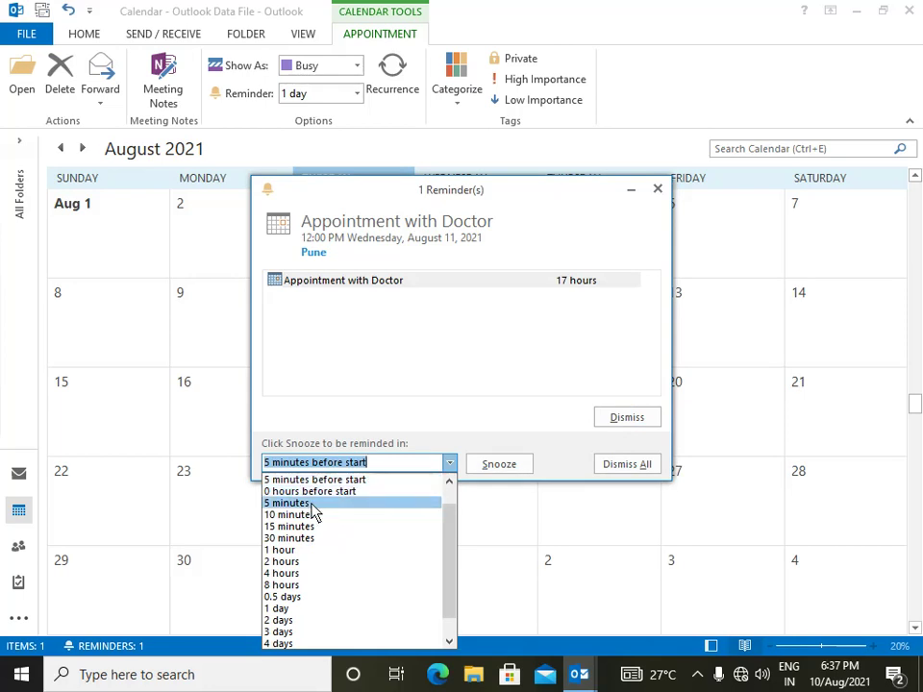
pyautogui.click(314, 503)
pyautogui.click(508, 471)
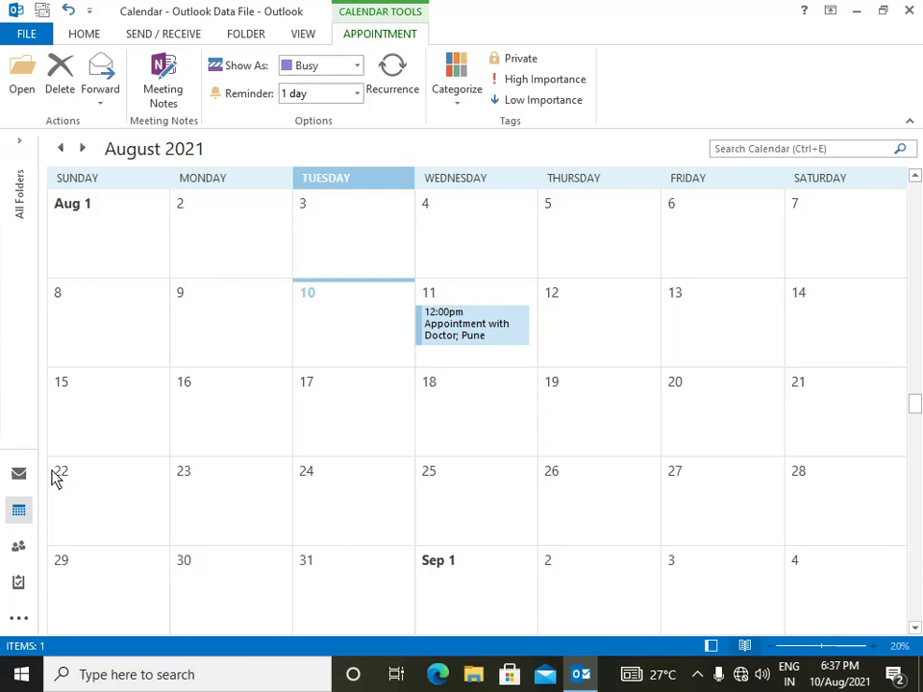
pyautogui.moveTo(21, 520)
# - Select Tuesday 10 August and create an All Day Event from New Items
pyautogui.click(331, 312)
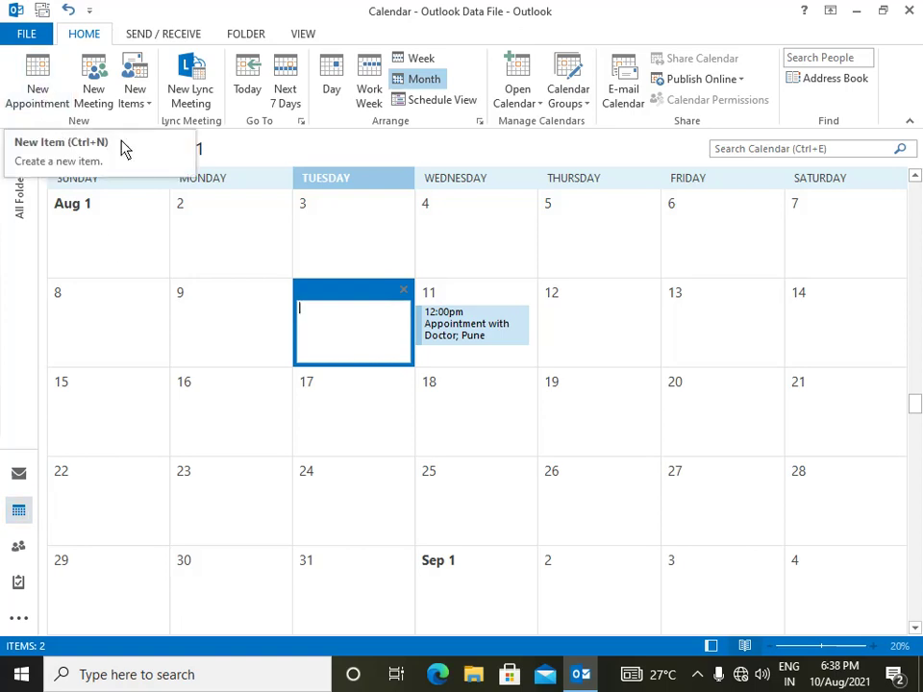
pyautogui.click(140, 101)
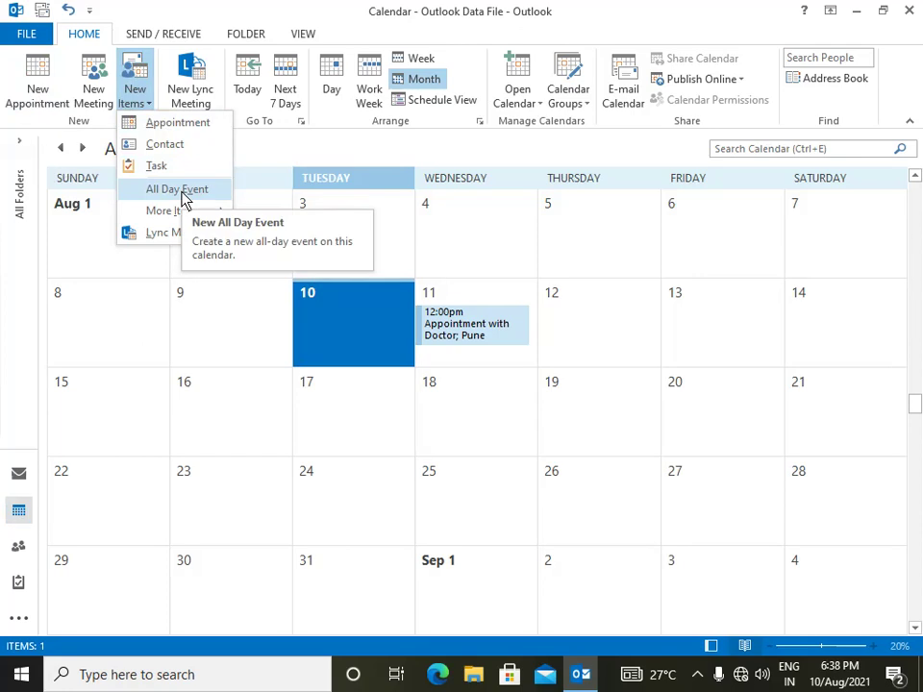
pyautogui.click(184, 196)
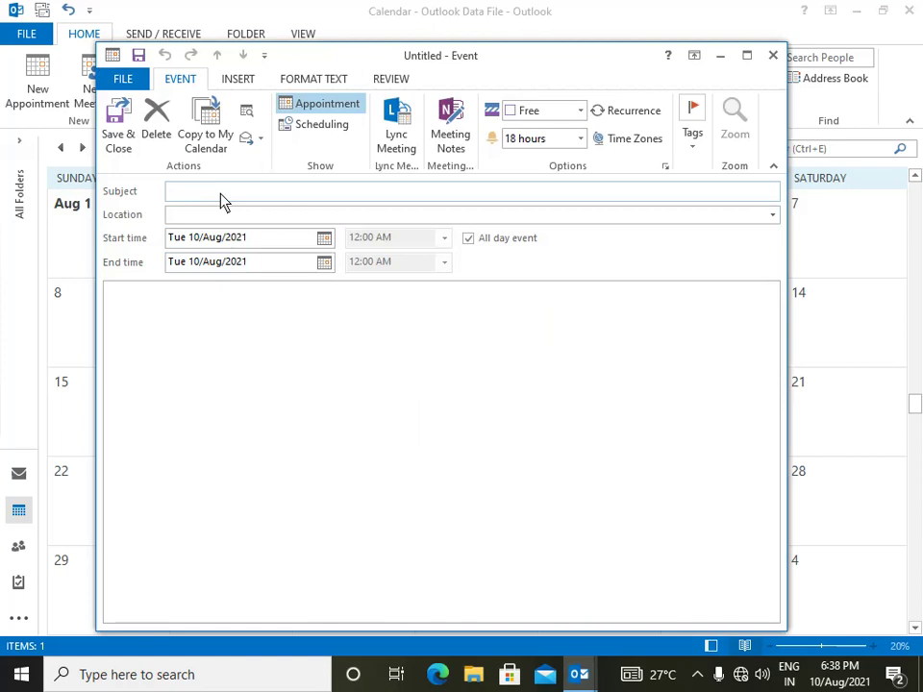
# - Title the new event 'Marriage Reception Function' and enter Saputara as its location
pyautogui.write('Marriage Reception Fun')
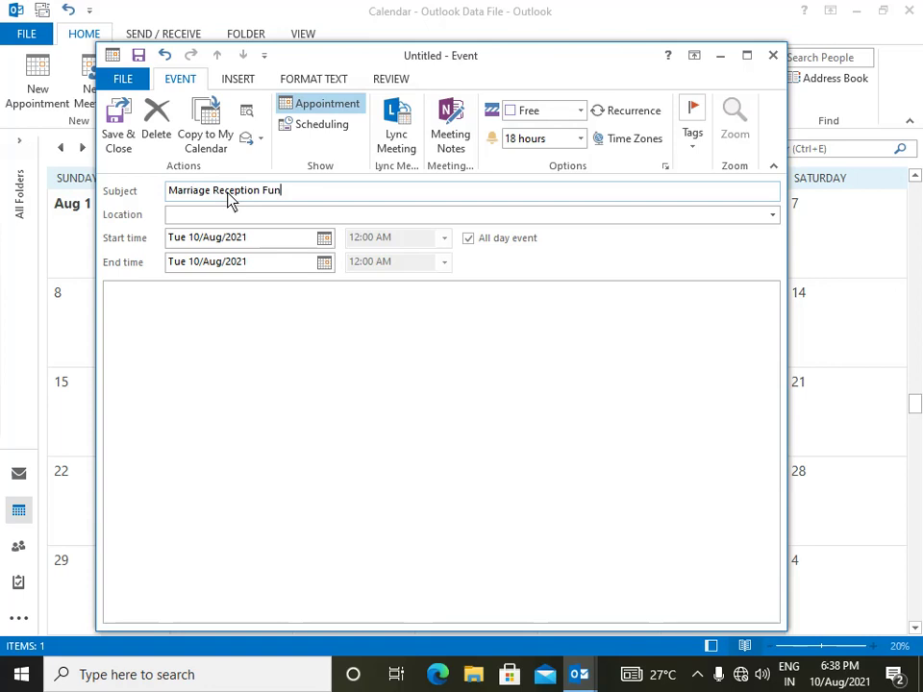
pyautogui.write('dion')
pyautogui.click(186, 216)
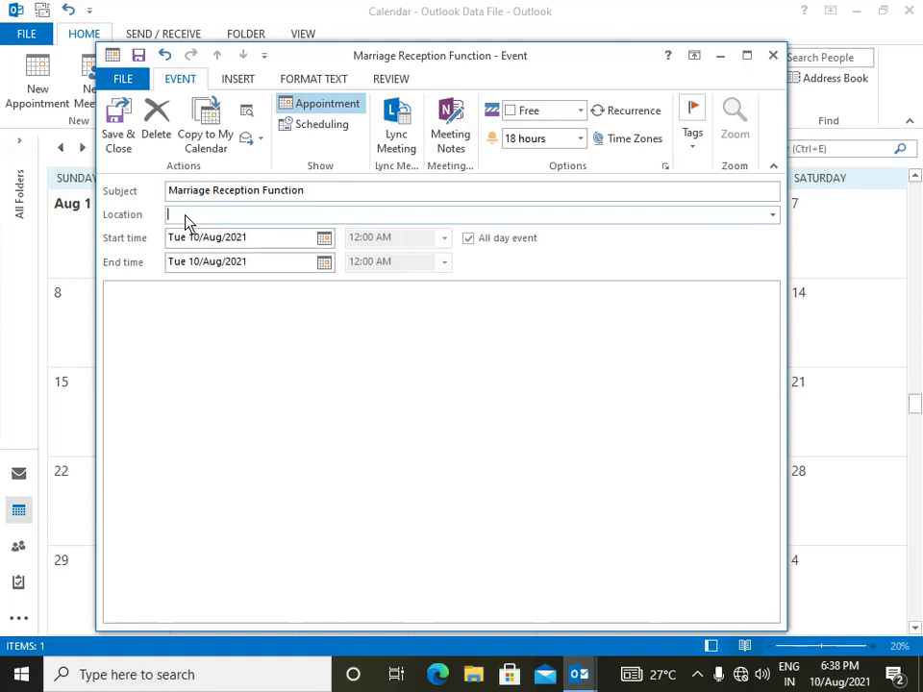
pyautogui.write('Saputara')
# - Set the event to start Friday 13 August and end Saturday 14 August 2021
pyautogui.click(324, 240)
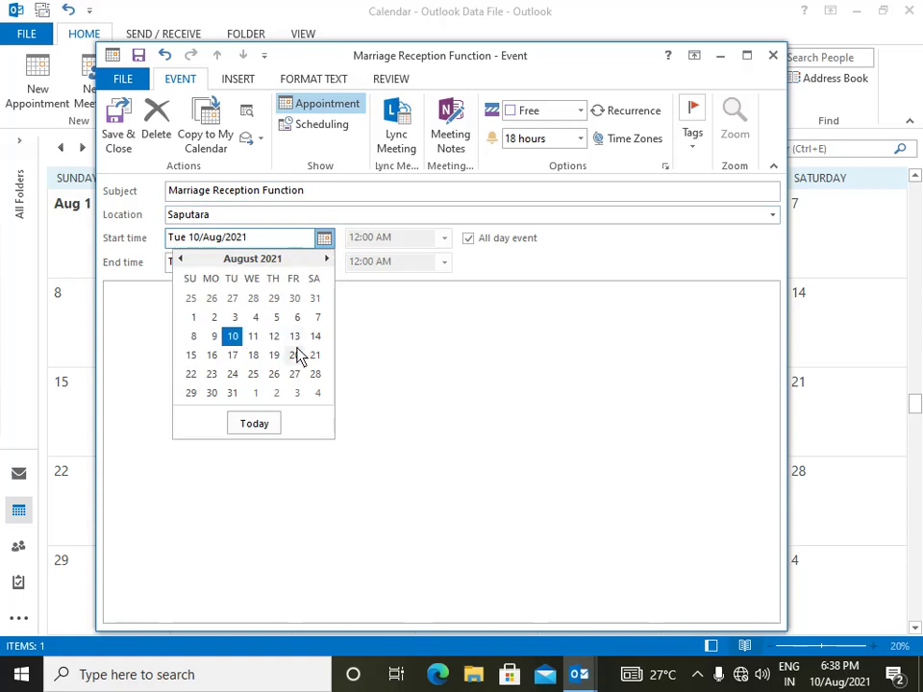
pyautogui.click(296, 338)
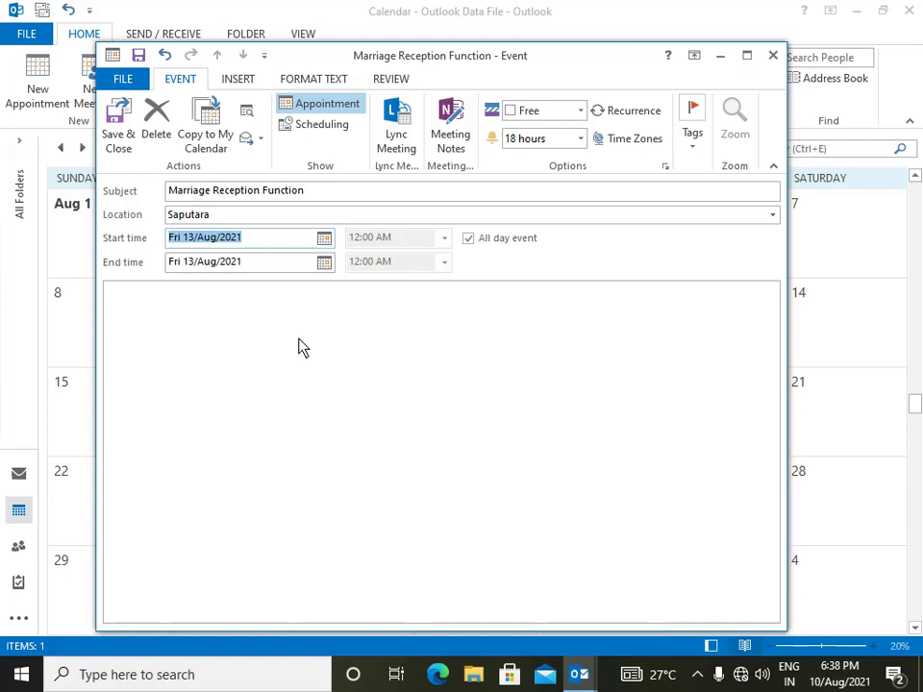
pyautogui.click(324, 262)
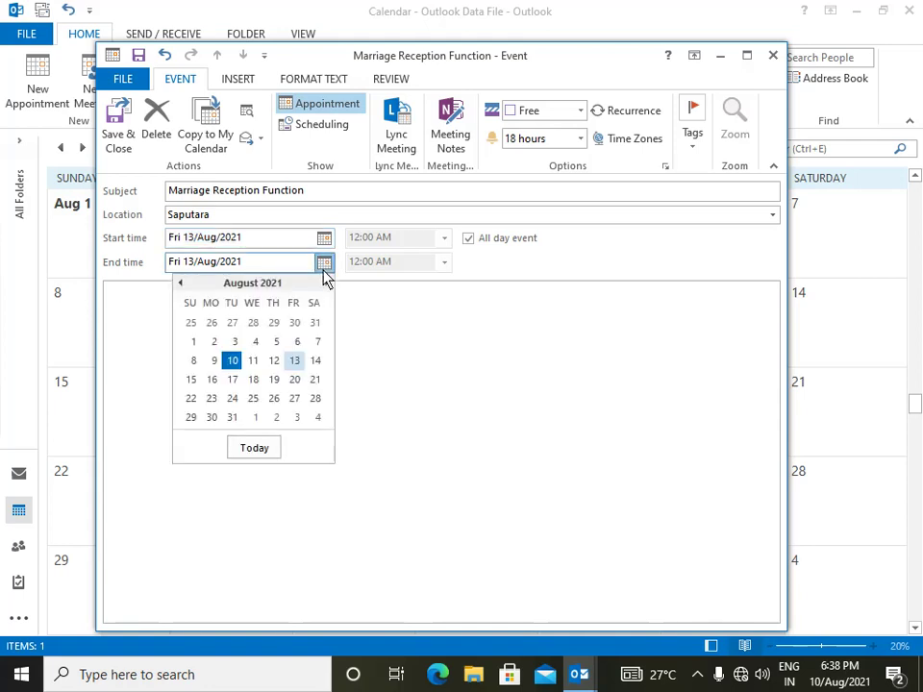
pyautogui.click(317, 362)
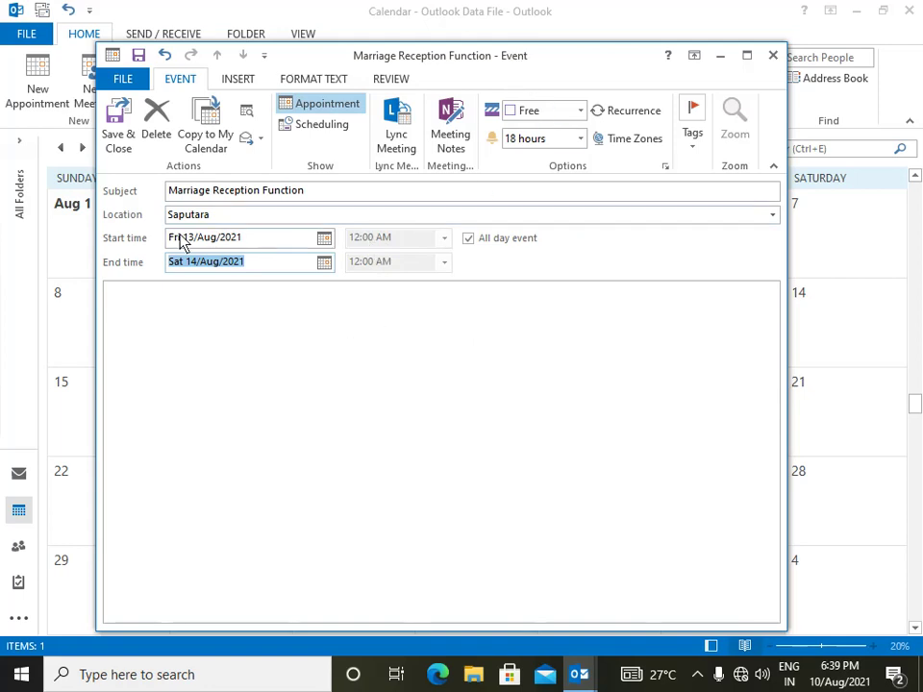
pyautogui.click(232, 363)
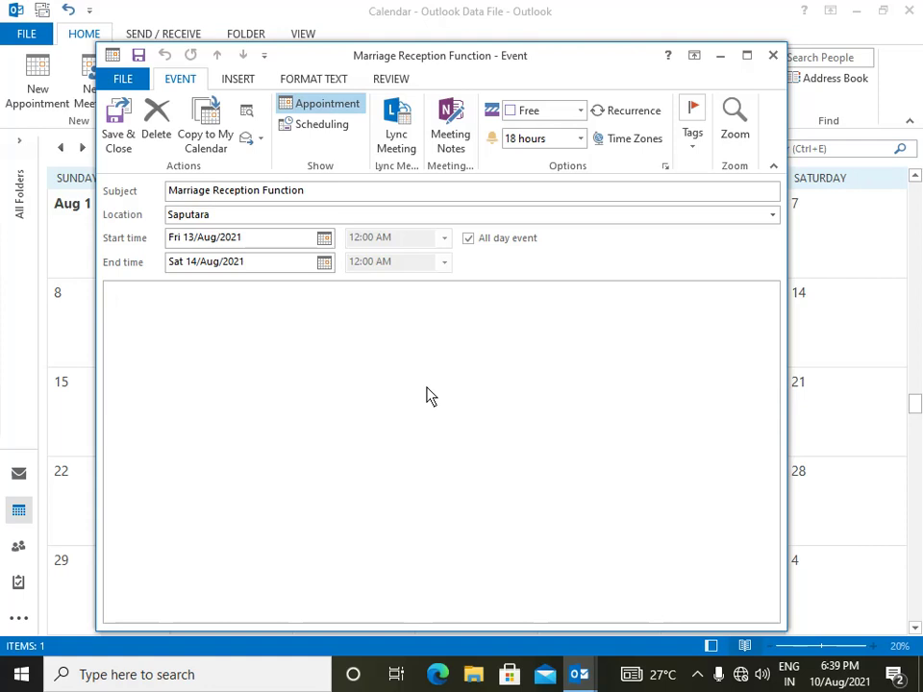
pyautogui.click(581, 140)
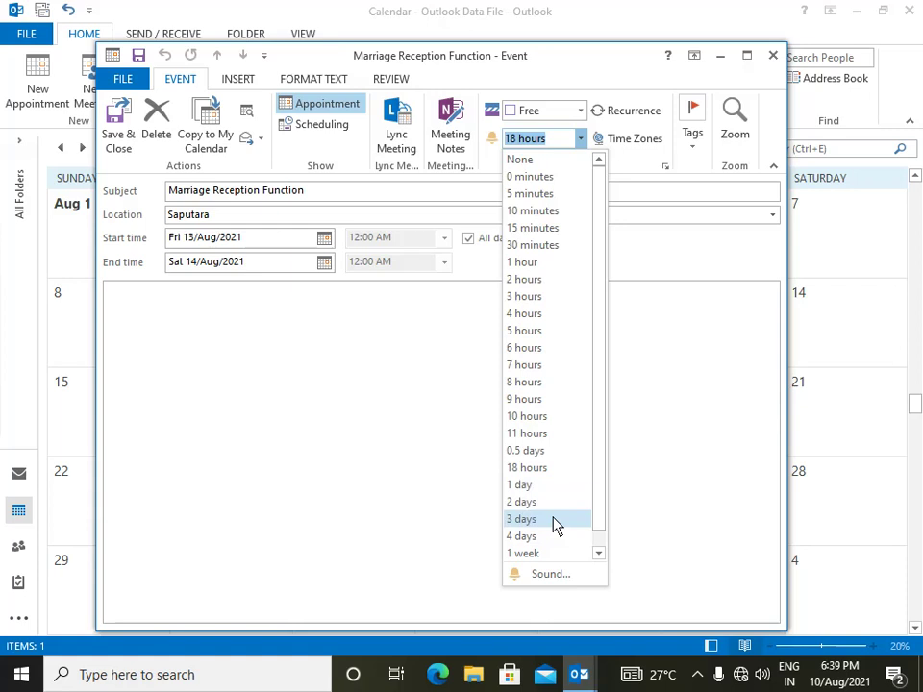
# - Choose a 3 days reminder and save the reception event to the calendar
pyautogui.click(555, 519)
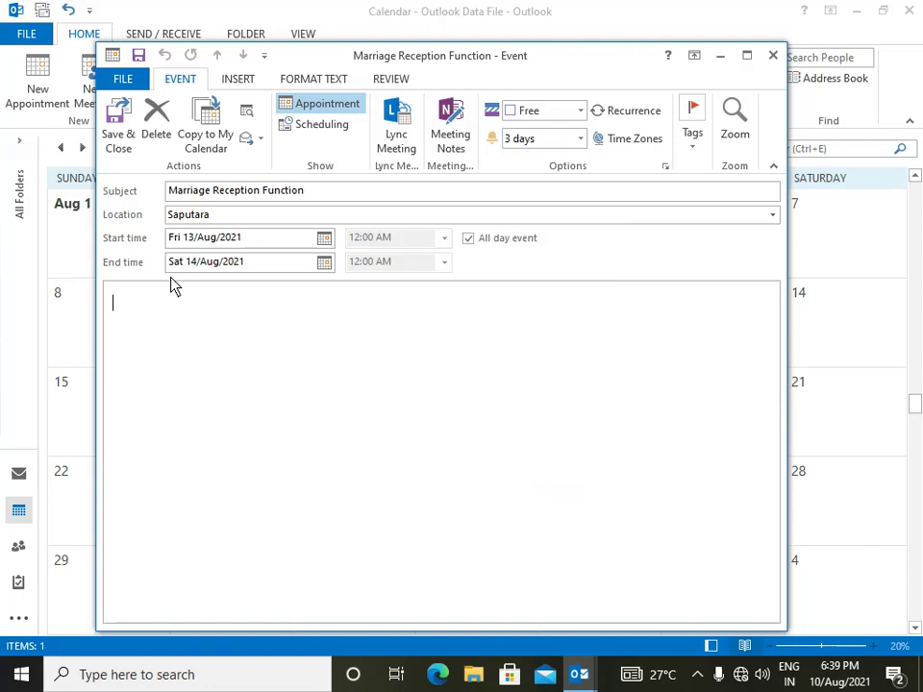
pyautogui.click(121, 136)
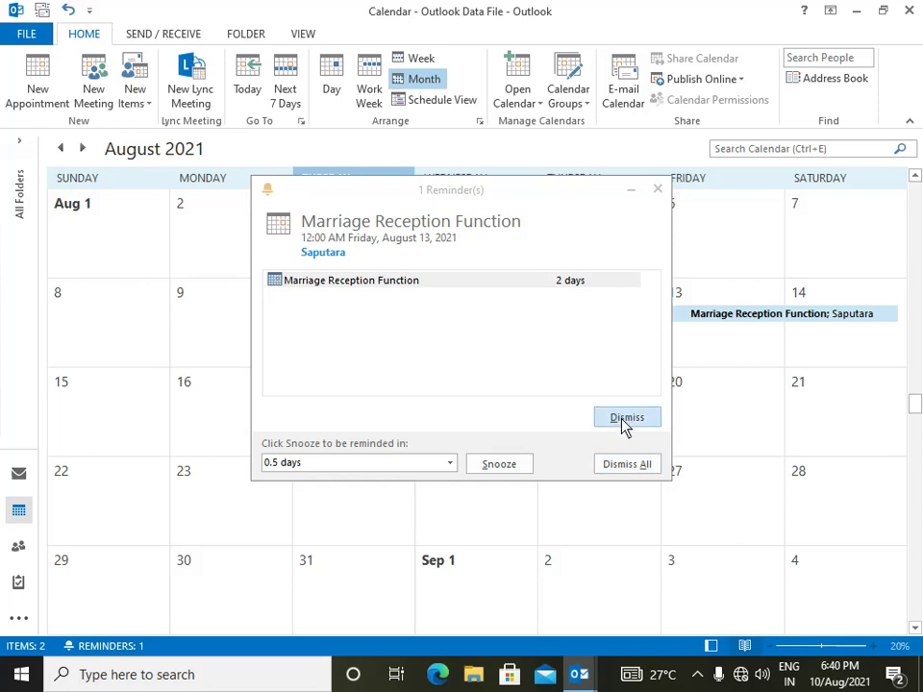
# - Dismiss the Marriage Reception Function reminder and close the calendar peek
pyautogui.click(625, 420)
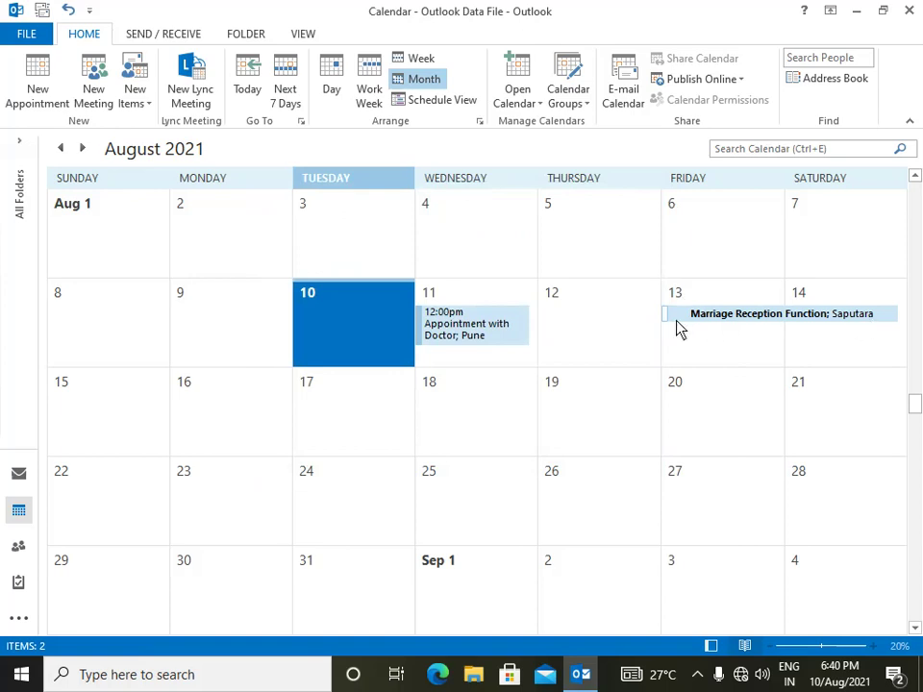
pyautogui.moveTo(837, 324)
pyautogui.click(26, 517)
pyautogui.moveTo(18, 586)
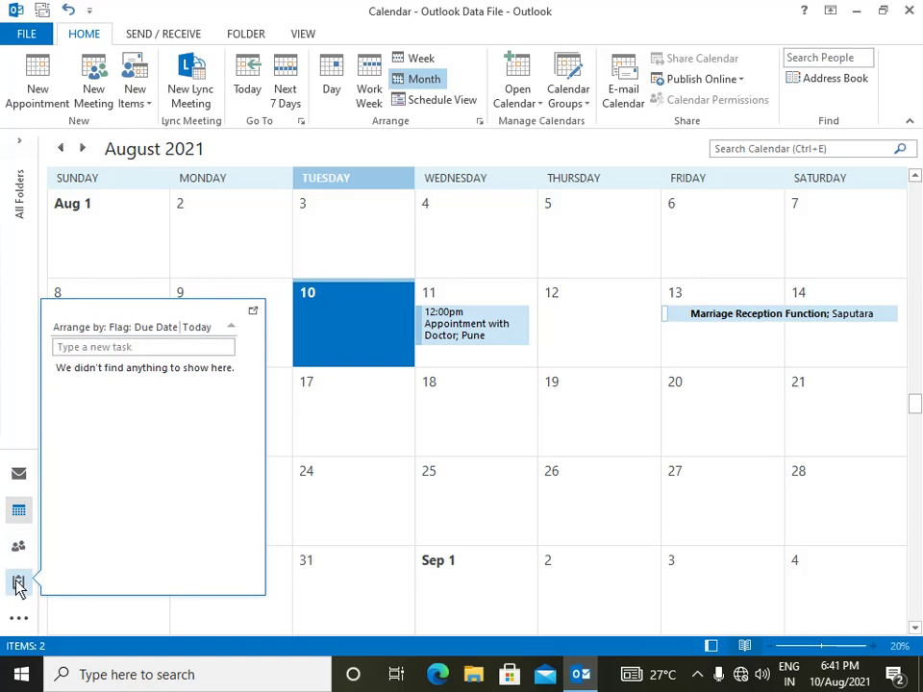
# - Go to the Tasks To-Do List and create a new blank task
pyautogui.click(18, 584)
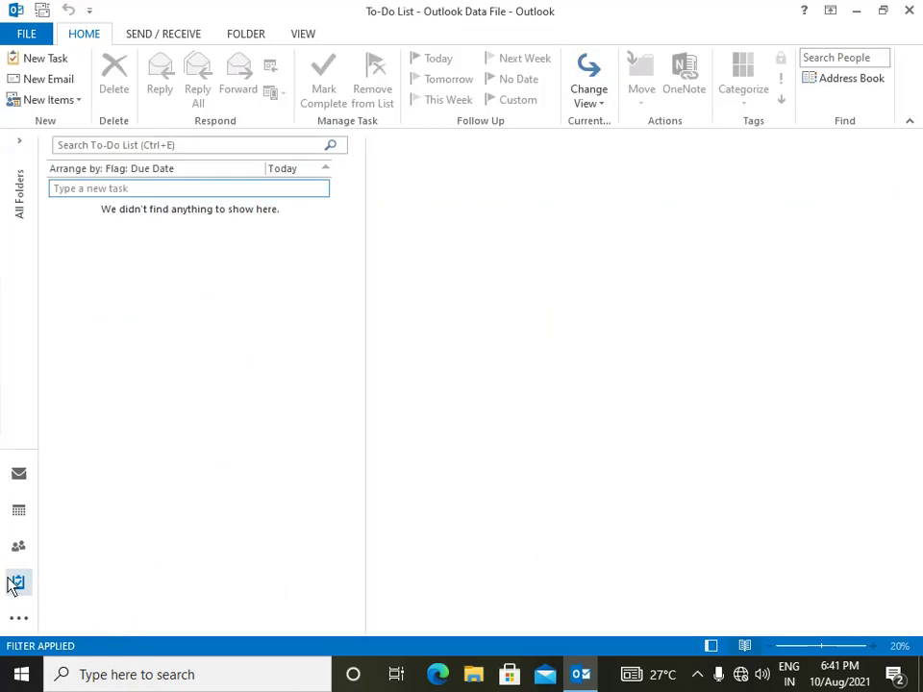
pyautogui.moveTo(18, 582)
pyautogui.click(36, 60)
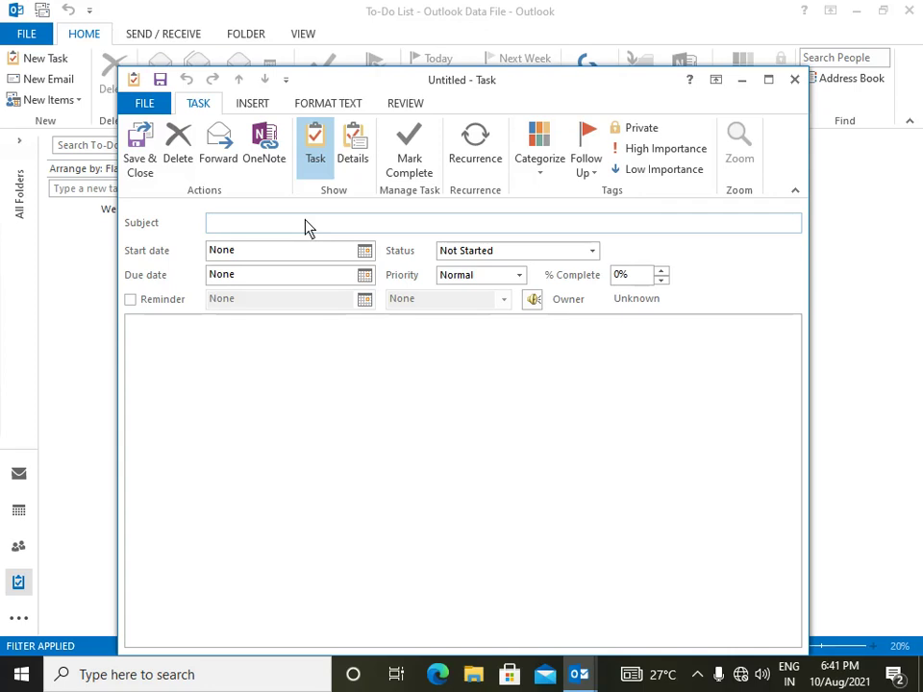
# - Enter 'Completion of Paper Checking' as the task subject and dismiss the Appointment with Doctor reminder
pyautogui.write('Completion of Pap')
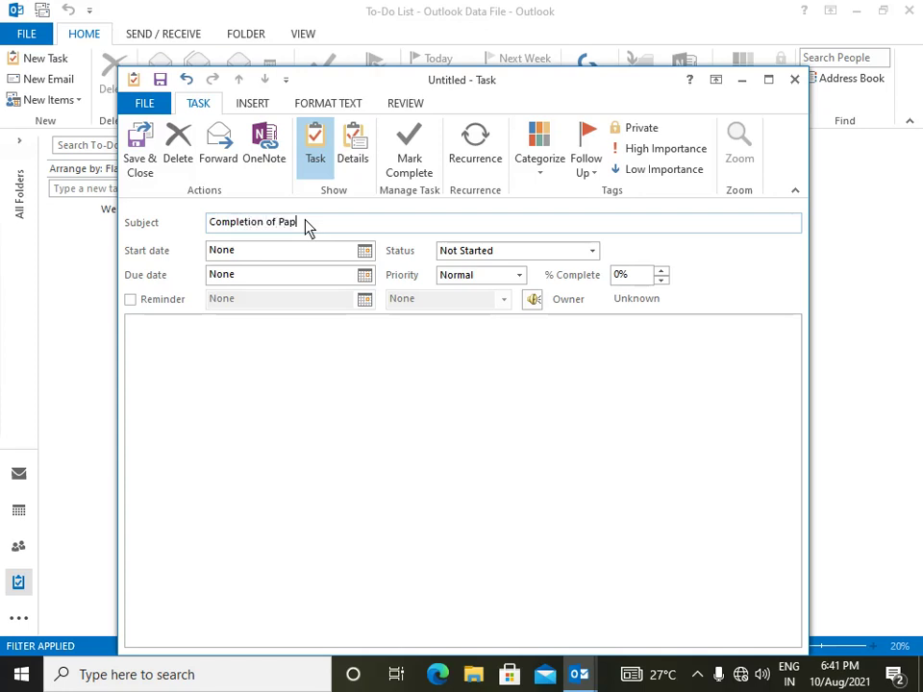
pyautogui.write('er Checking')
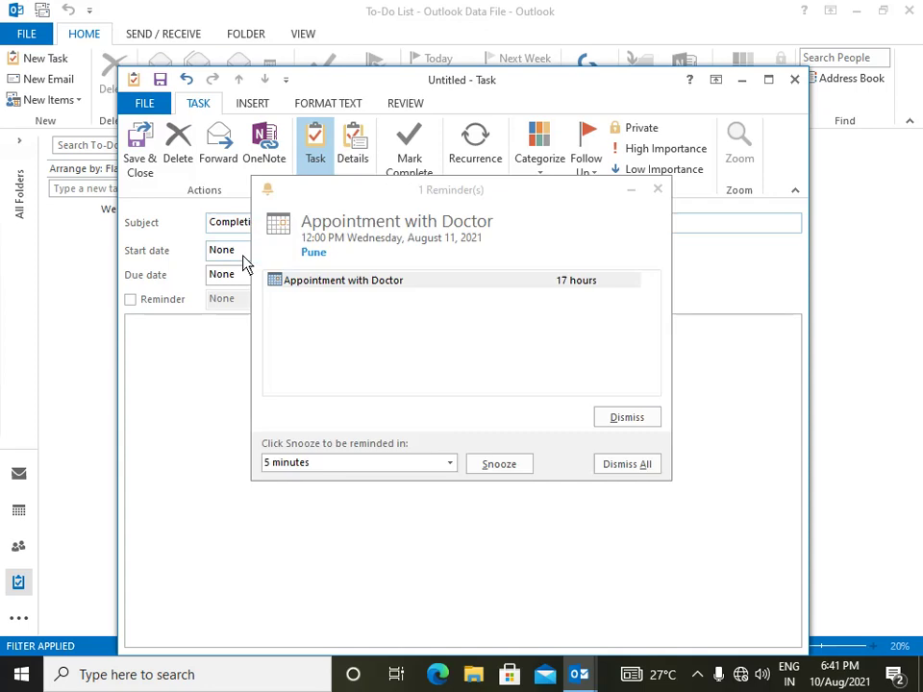
pyautogui.click(402, 208)
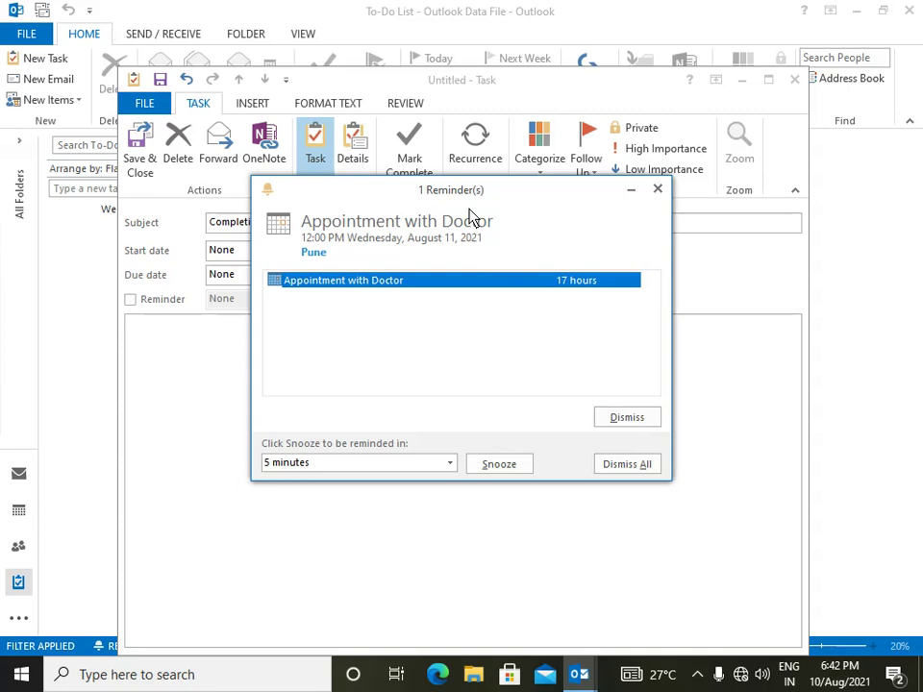
pyautogui.click(633, 429)
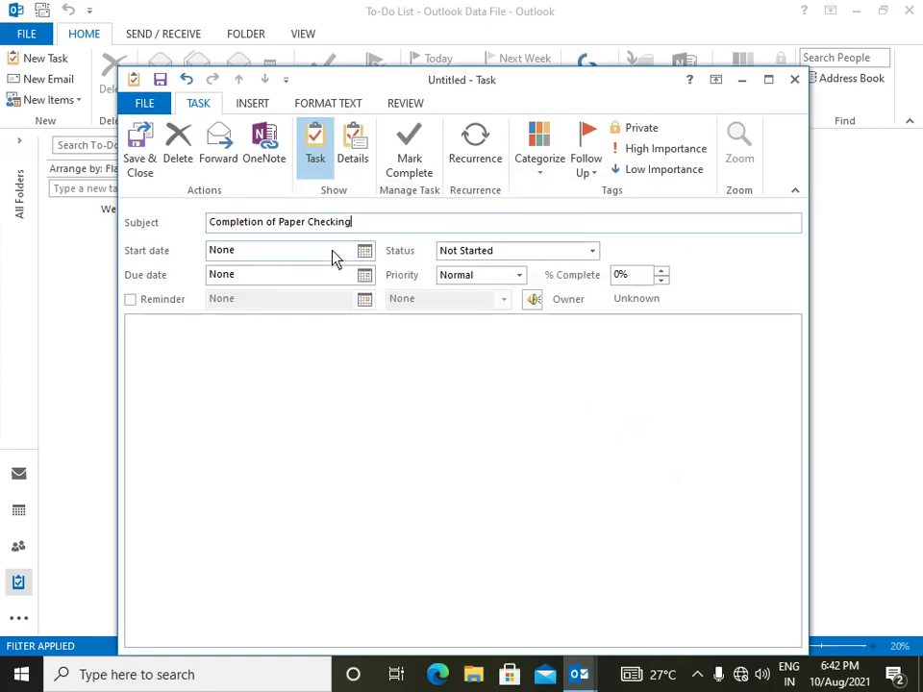
pyautogui.click(365, 253)
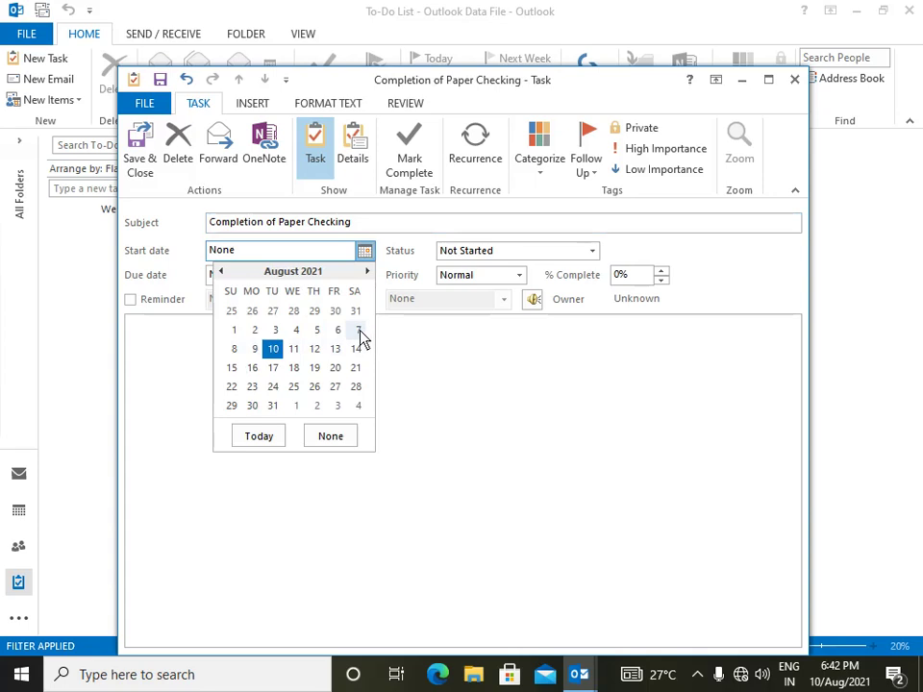
# - Set the task's start date to Sat 7 August and due date to Fri 20 August 2021
pyautogui.click(359, 332)
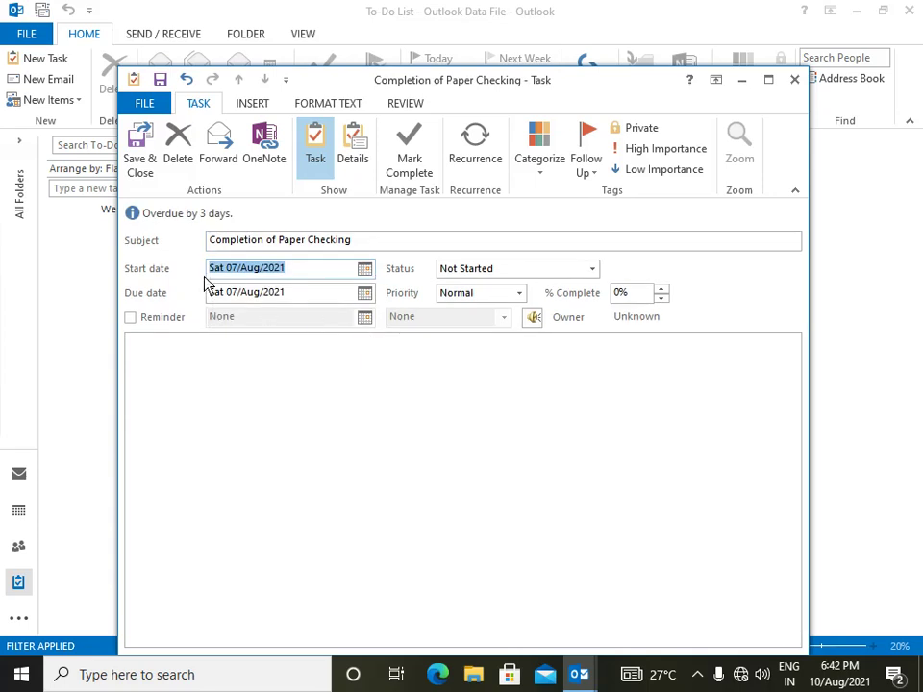
pyautogui.click(364, 294)
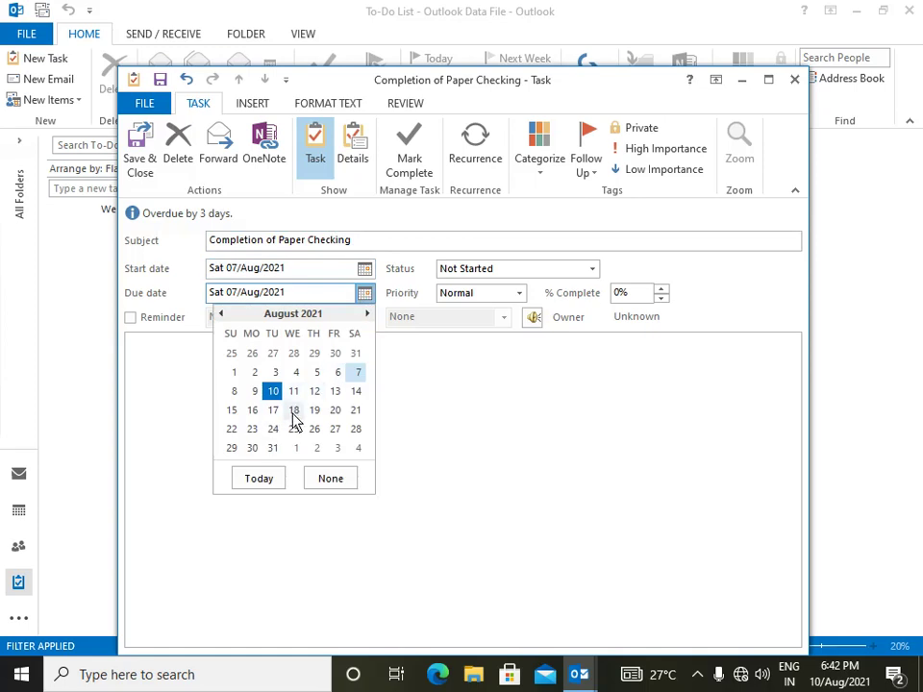
pyautogui.click(335, 411)
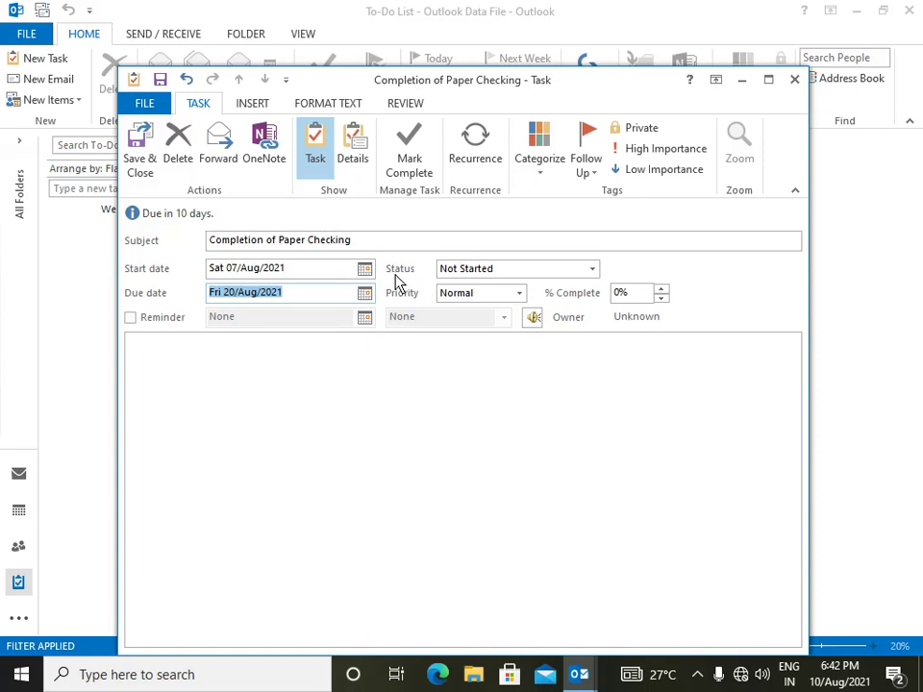
pyautogui.click(592, 272)
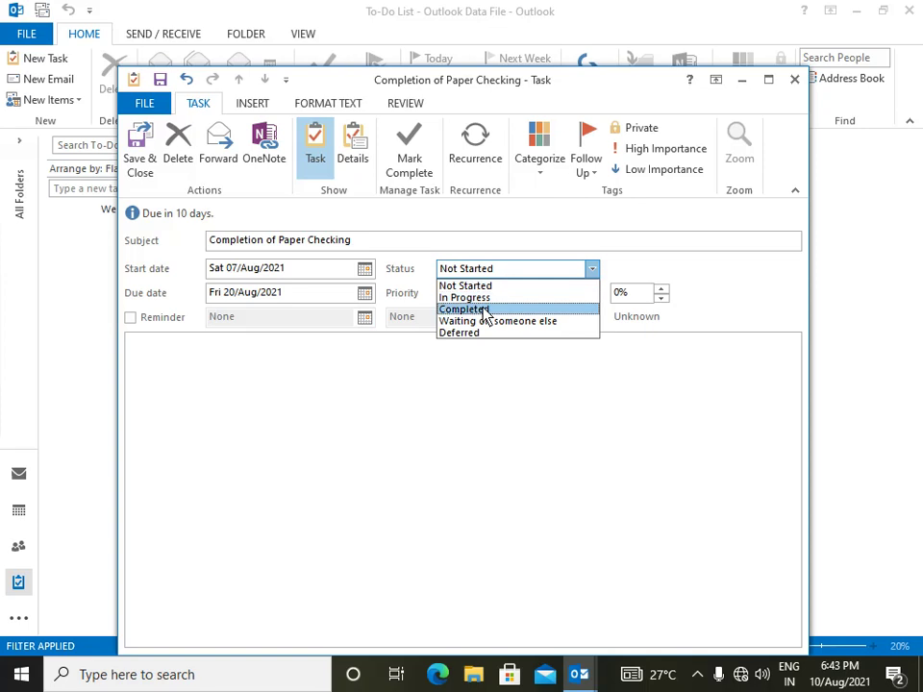
# - Cycle the task status through Completed, Waiting on someone else and Deferred, ending on In Progress
pyautogui.click(488, 309)
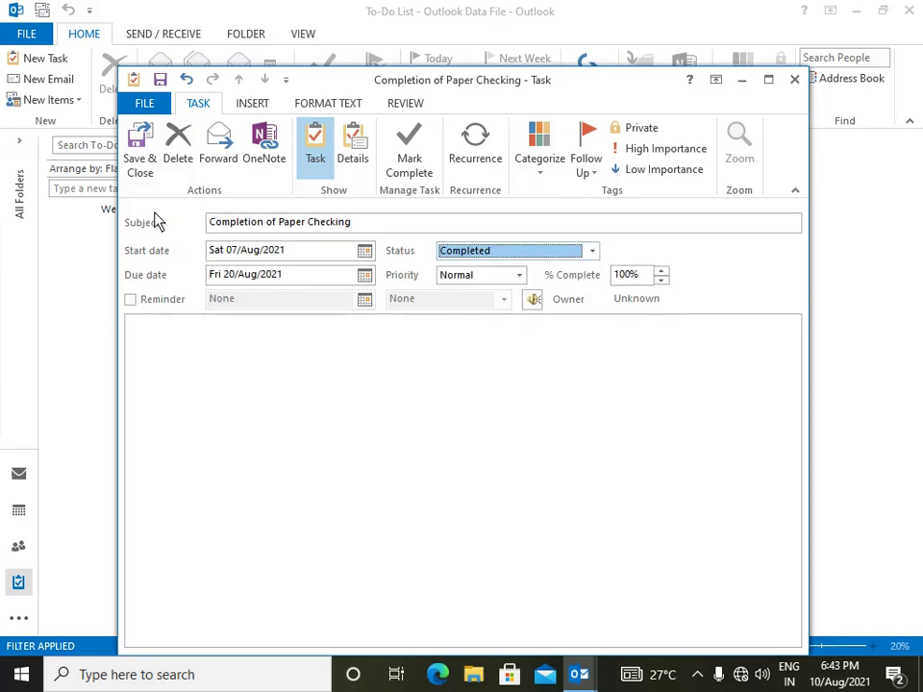
pyautogui.click(495, 253)
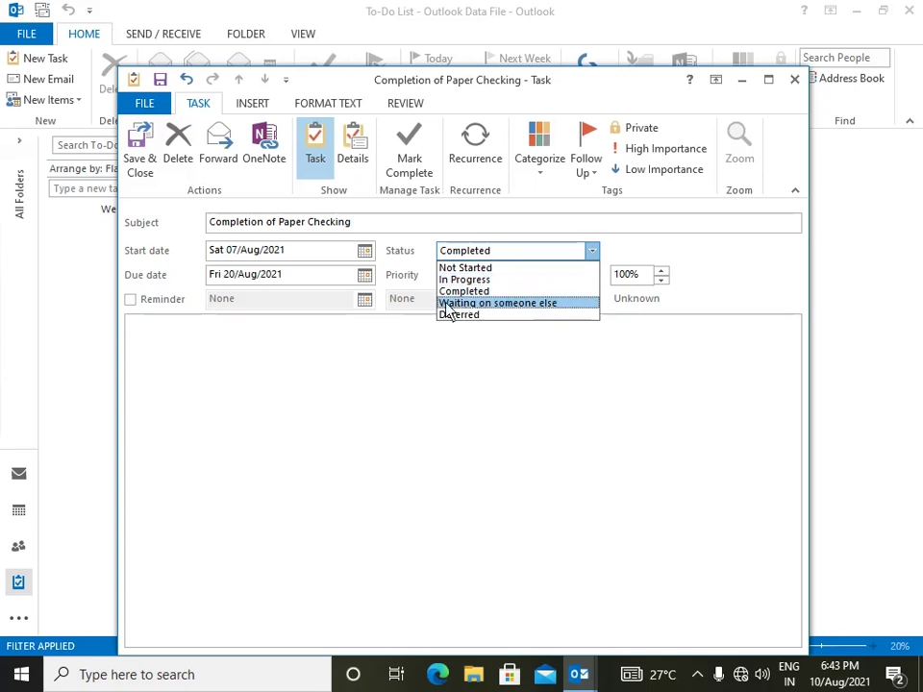
pyautogui.click(487, 304)
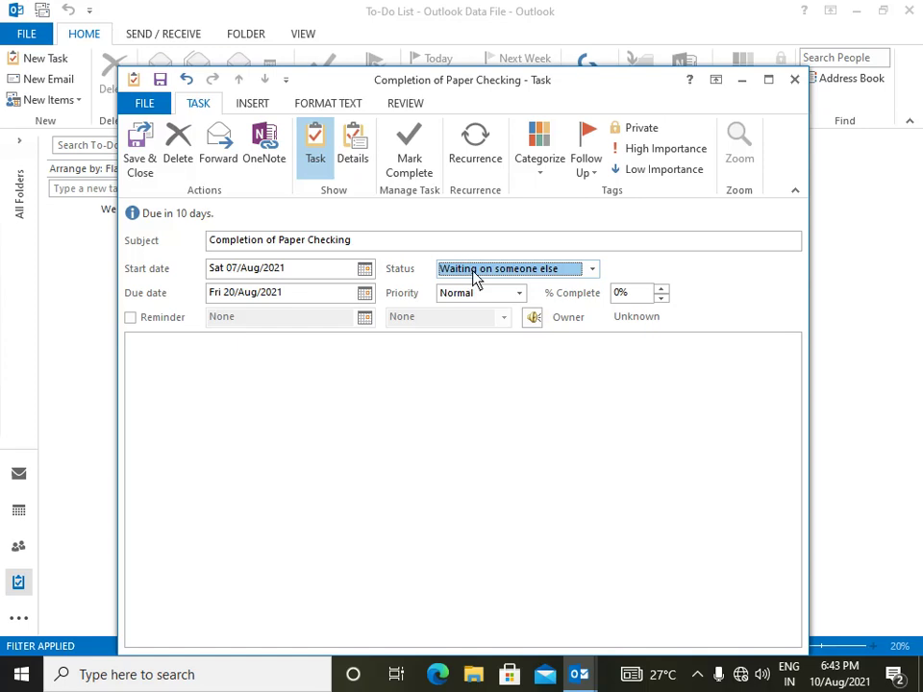
pyautogui.click(526, 272)
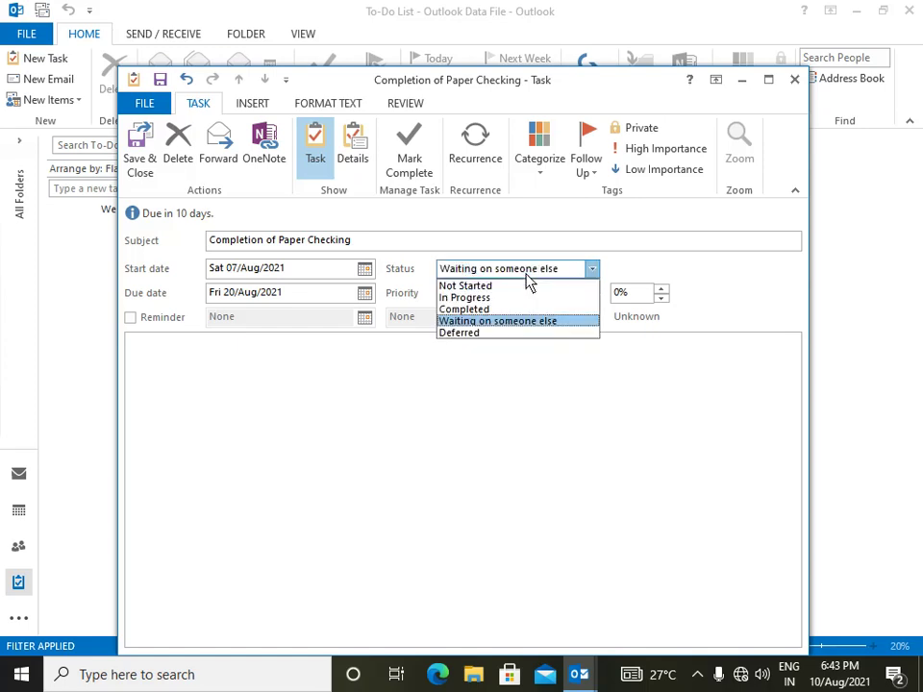
pyautogui.click(475, 333)
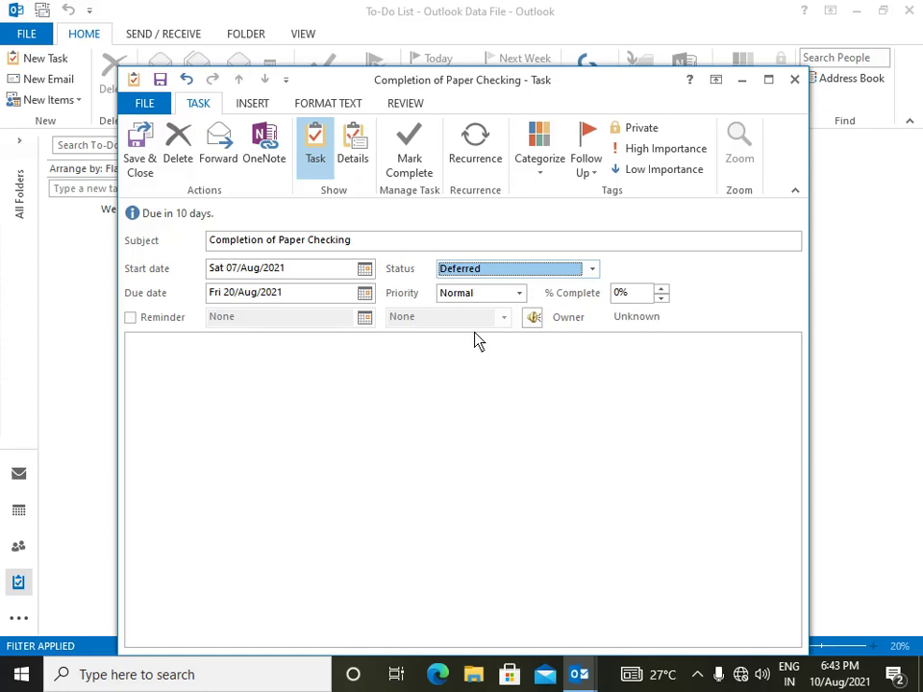
pyautogui.click(476, 271)
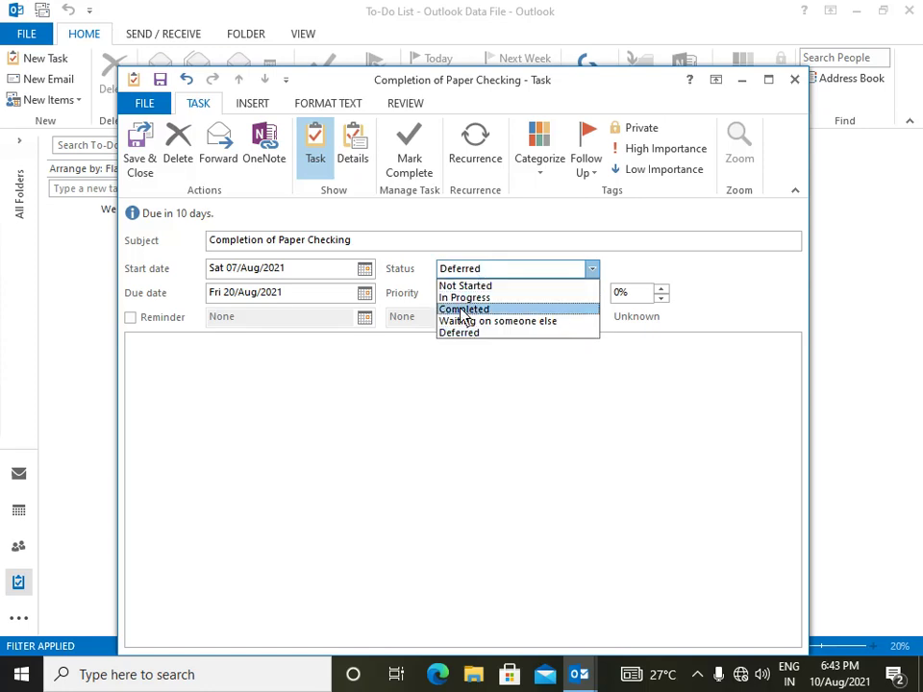
pyautogui.click(463, 298)
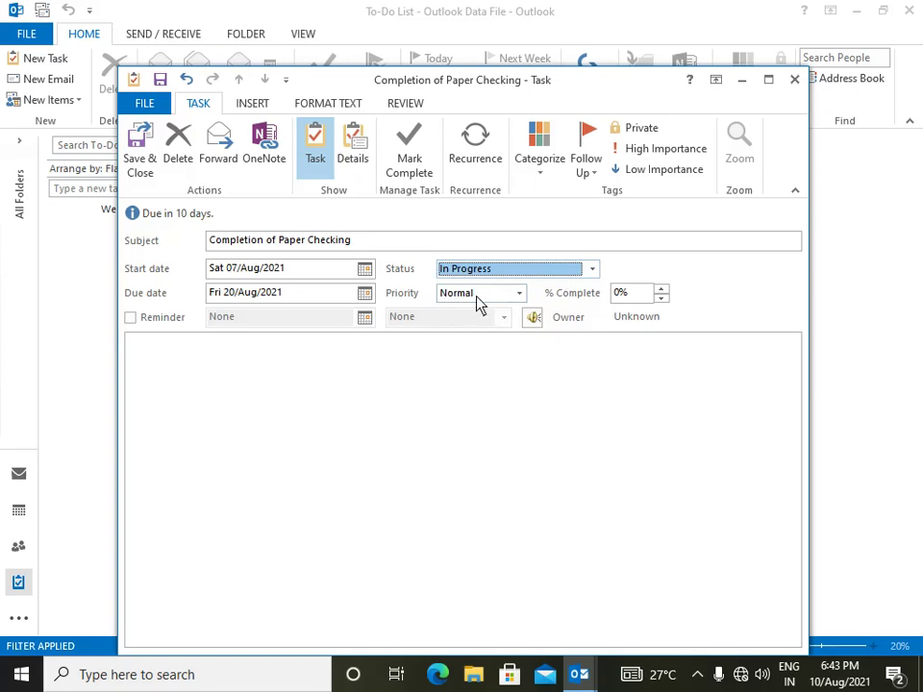
pyautogui.click(519, 294)
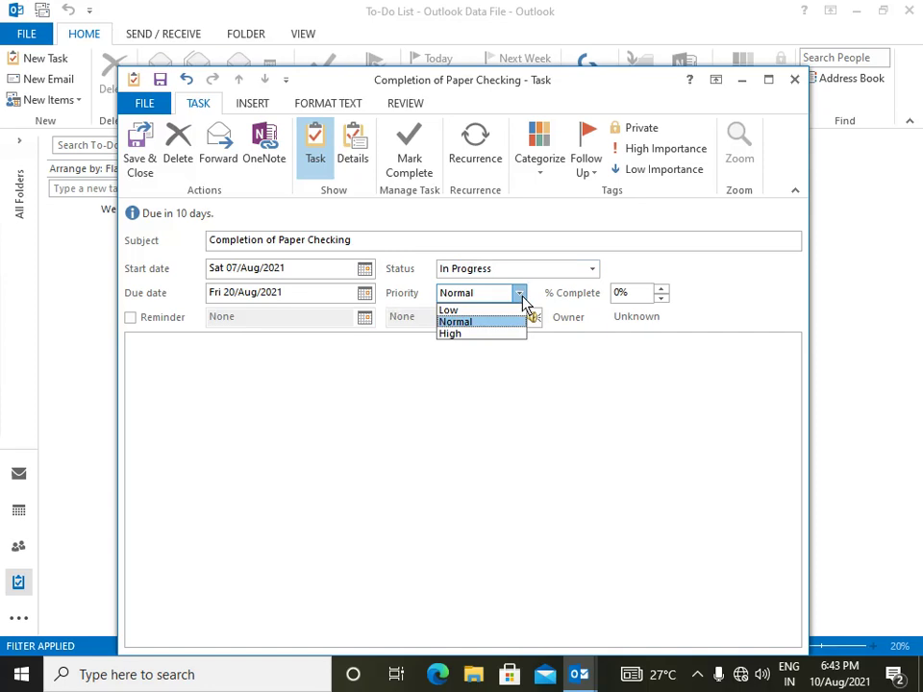
# - Try Low and High priority, return to Normal, and raise % Complete to 25%
pyautogui.click(456, 316)
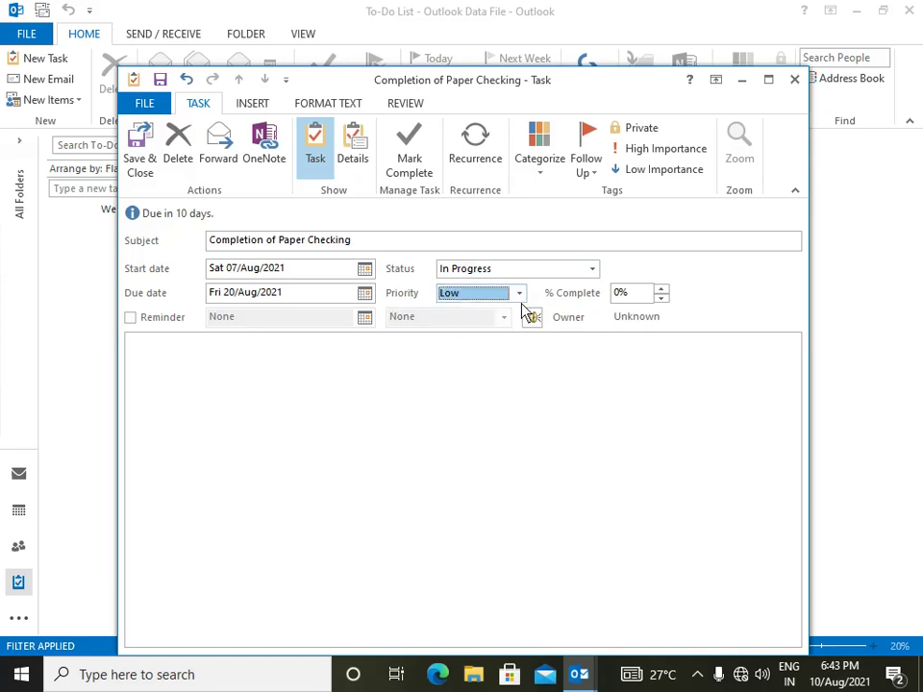
pyautogui.click(519, 294)
pyautogui.click(470, 322)
pyautogui.click(520, 294)
pyautogui.click(474, 335)
pyautogui.click(519, 295)
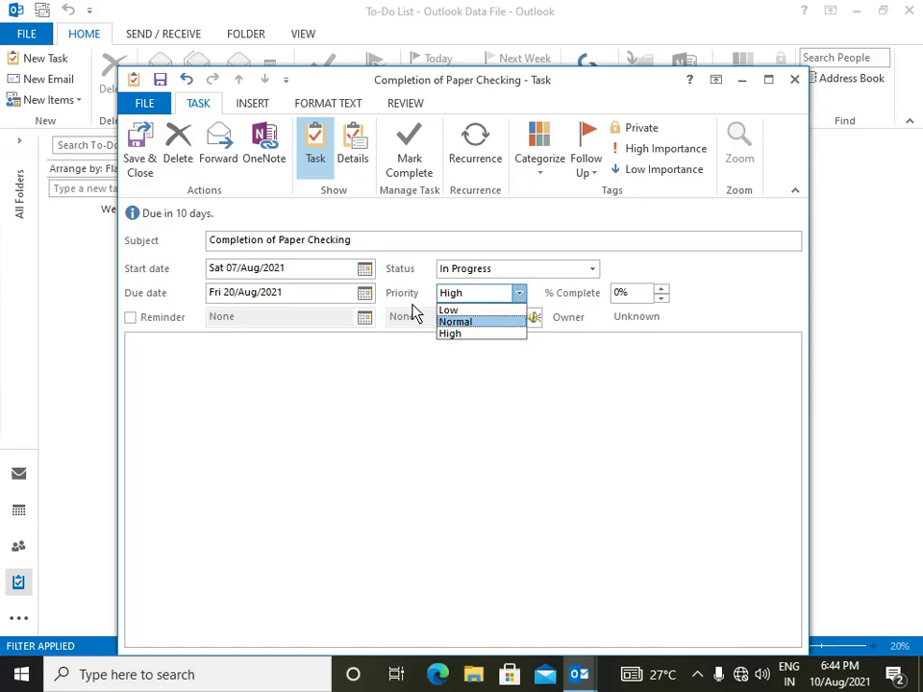
pyautogui.click(468, 324)
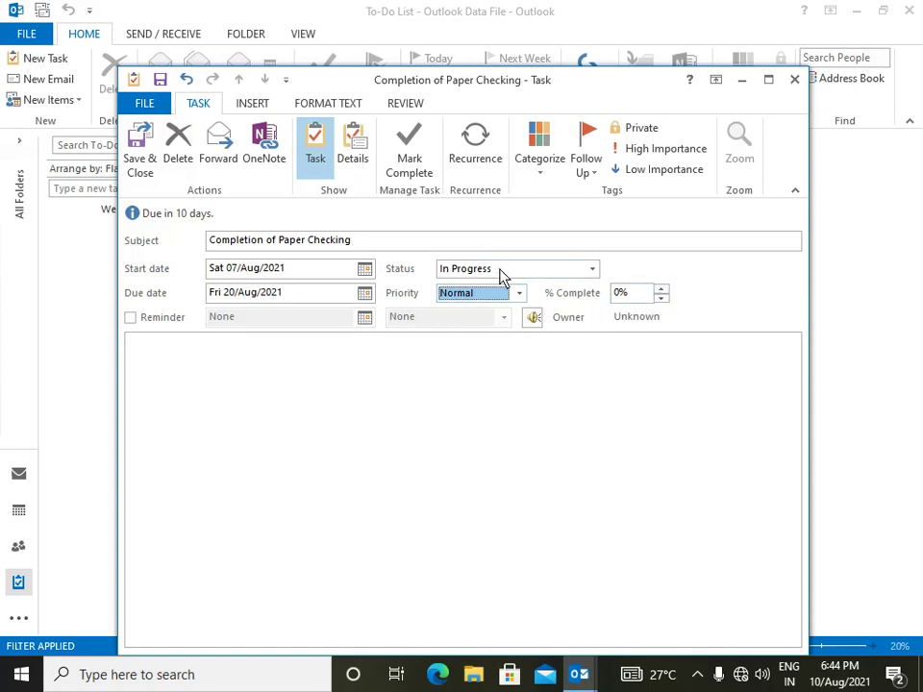
pyautogui.click(661, 288)
pyautogui.click(272, 423)
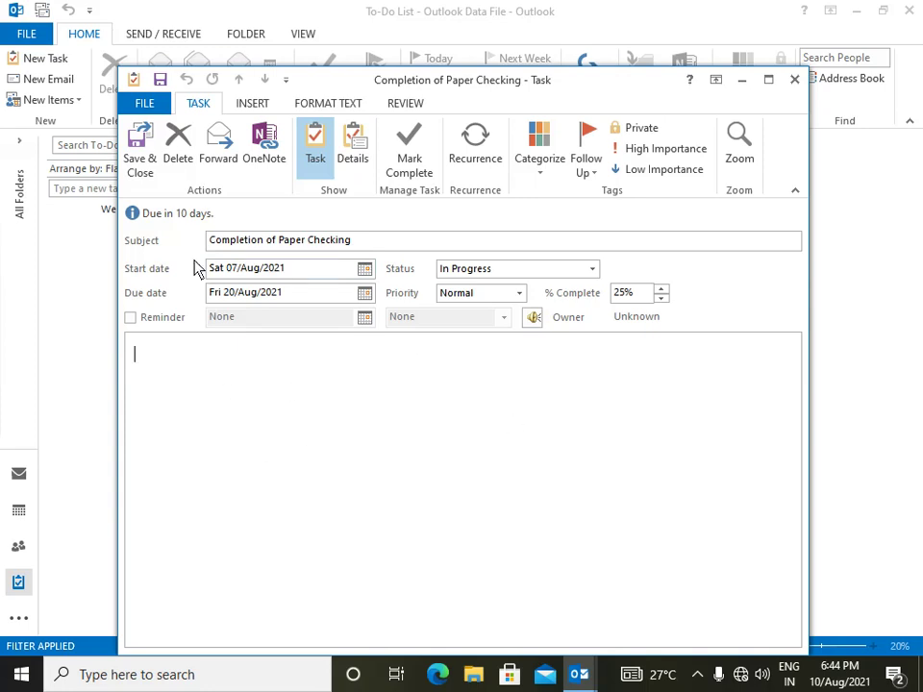
# - Save the Completion of Paper Checking task, then reopen and close it unchanged
pyautogui.click(146, 168)
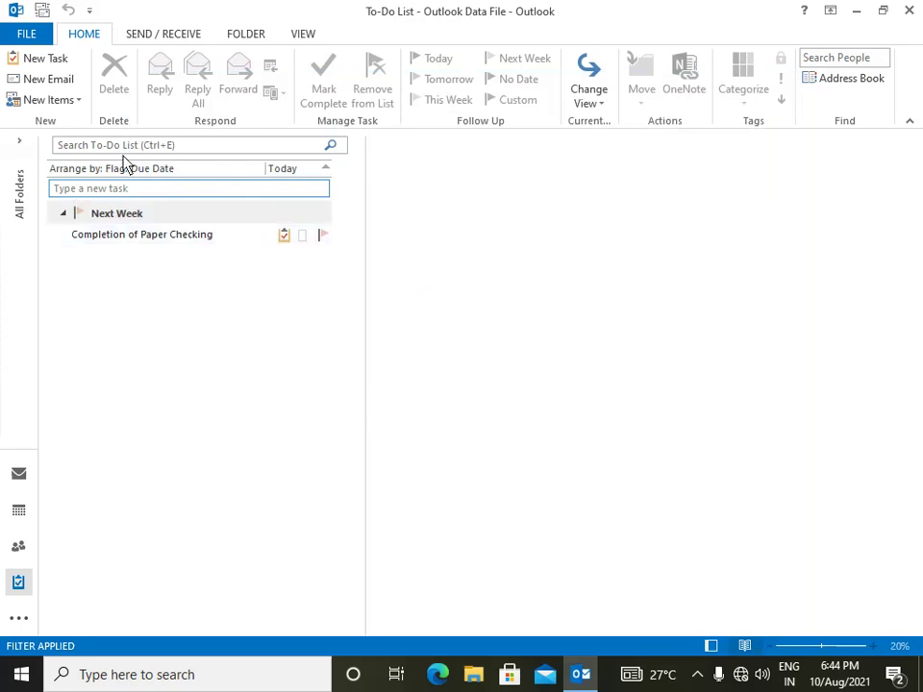
pyautogui.doubleClick(171, 238)
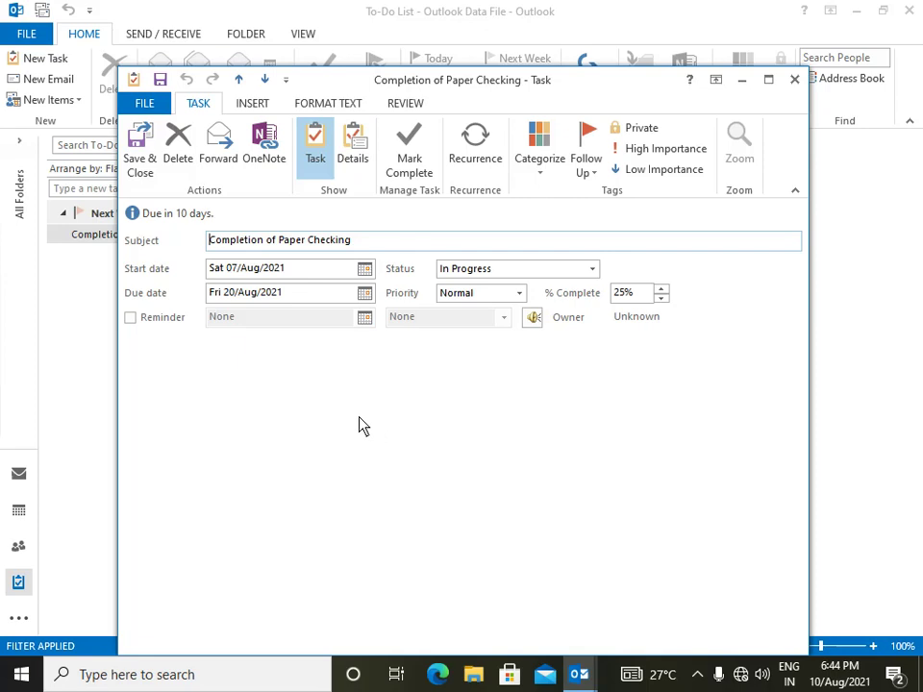
pyautogui.click(794, 81)
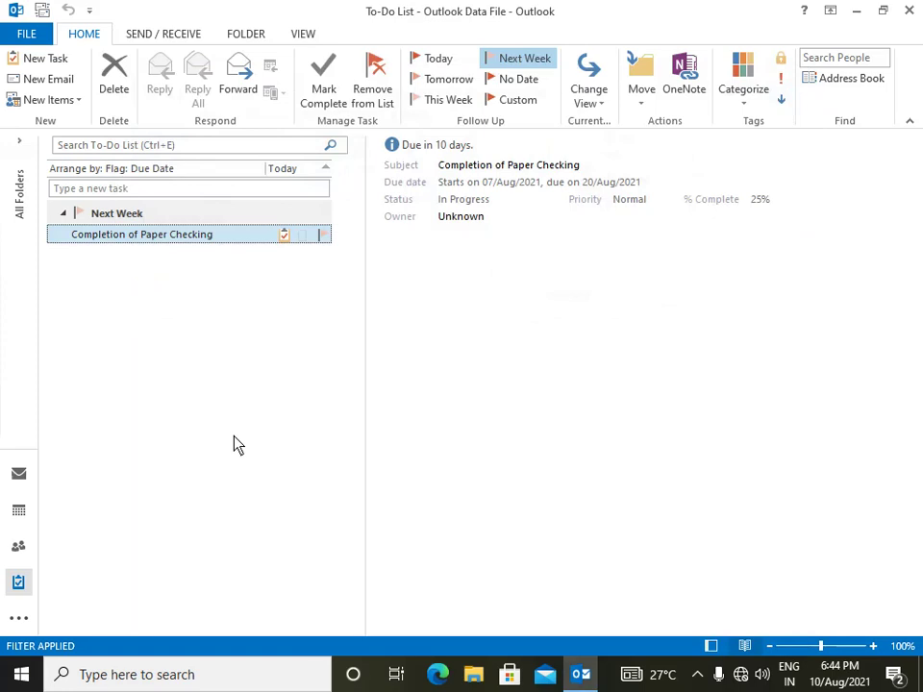
# - Visit the Calendar and To-Do List, finishing on the People contacts list
pyautogui.click(21, 548)
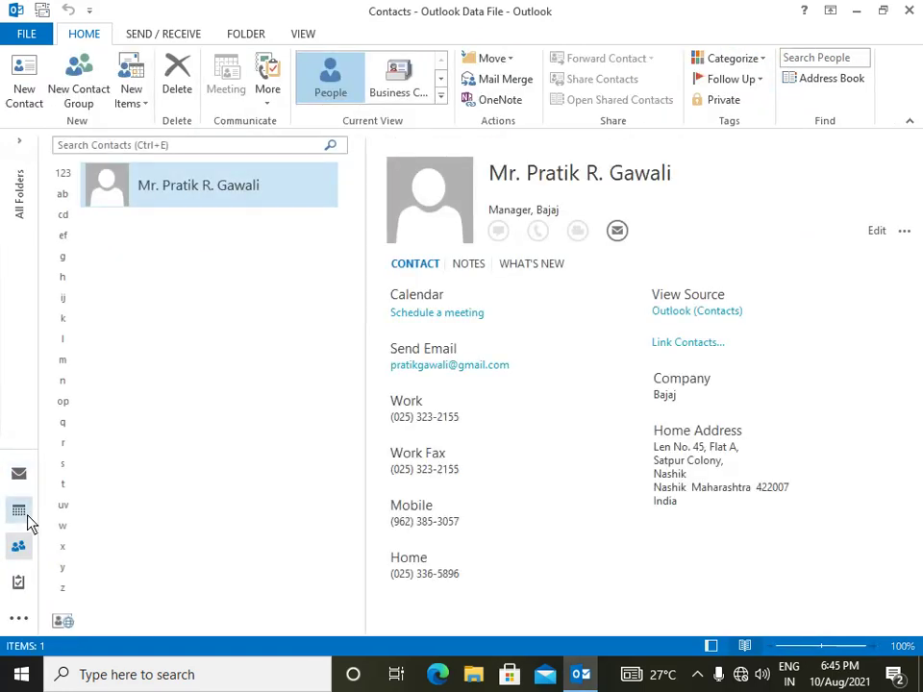
pyautogui.click(23, 516)
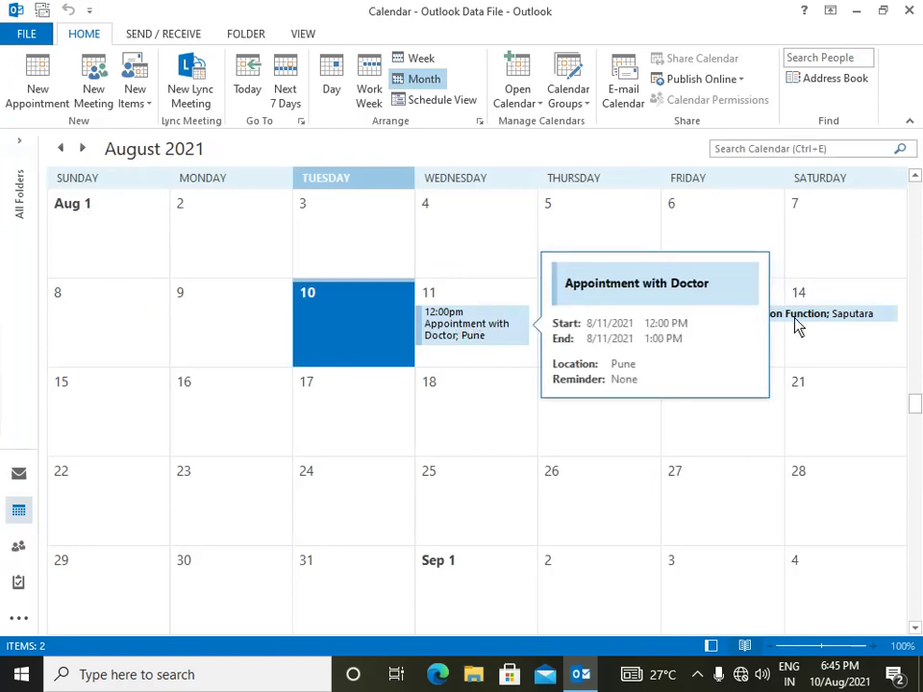
pyautogui.moveTo(797, 323)
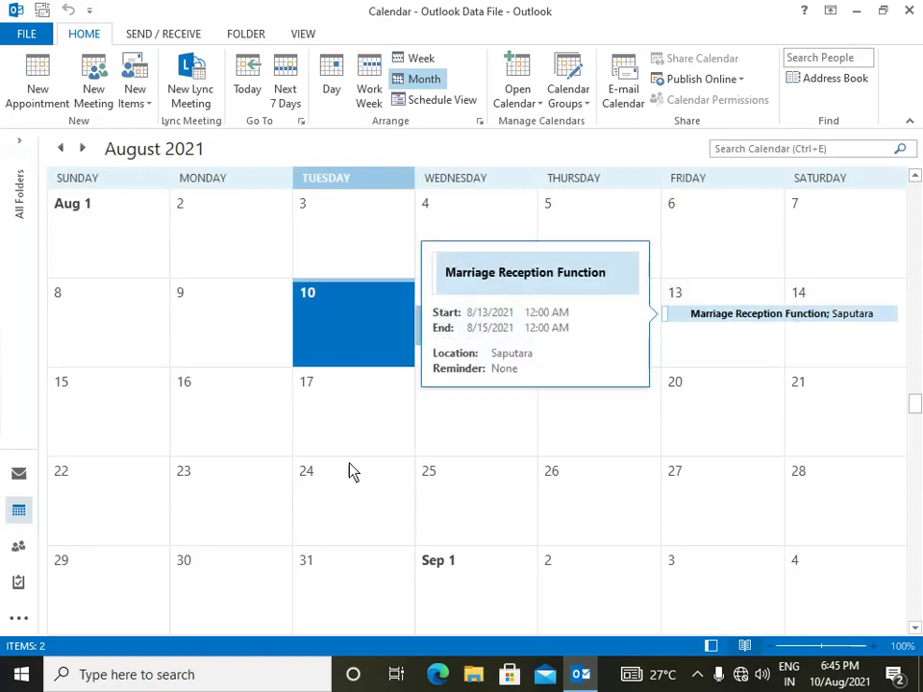
pyautogui.click(23, 552)
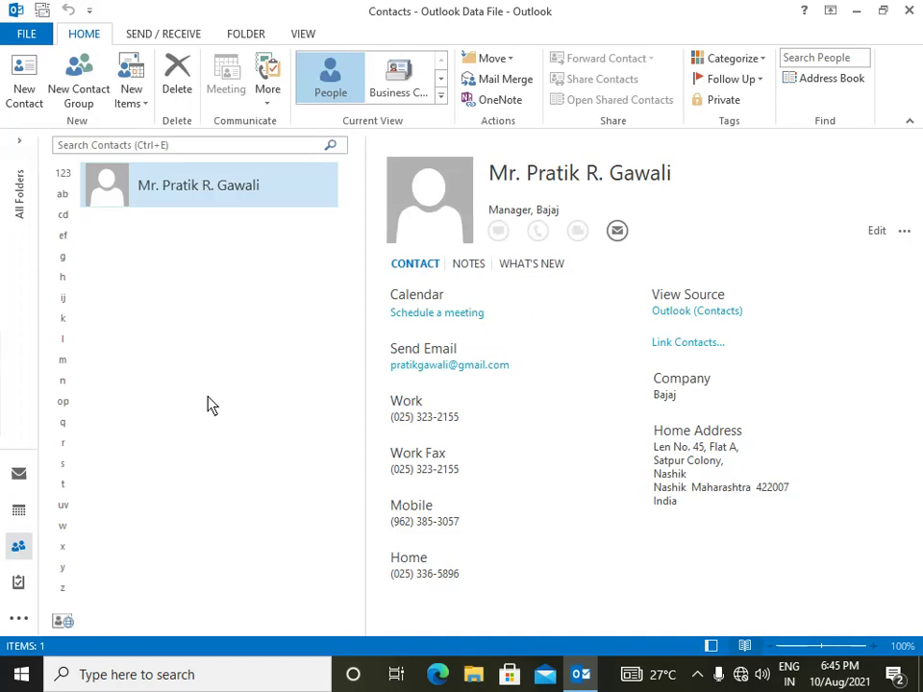
pyautogui.click(21, 587)
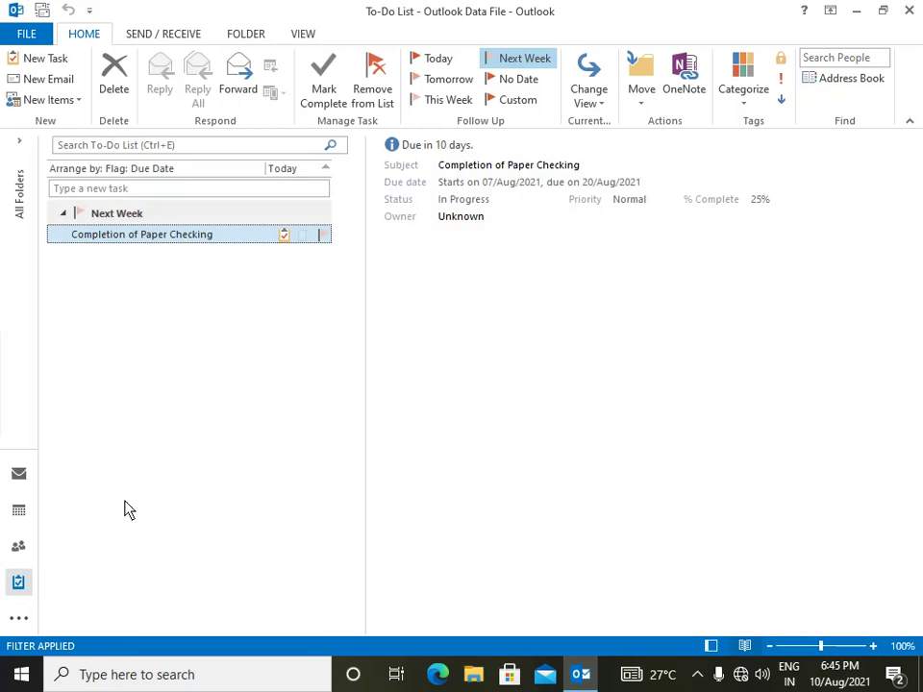
pyautogui.moveTo(23, 555)
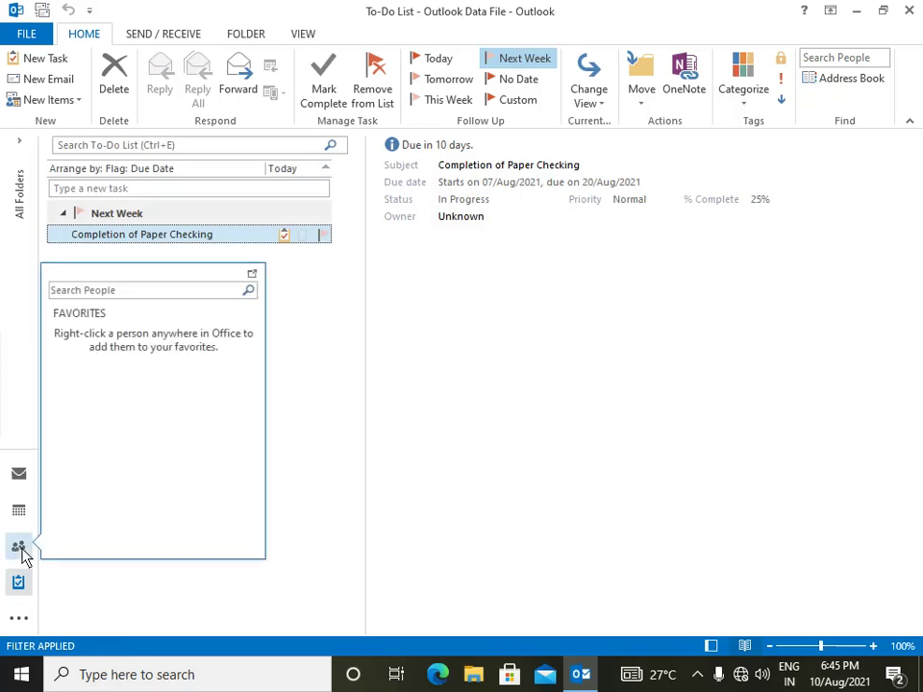
pyautogui.click(20, 550)
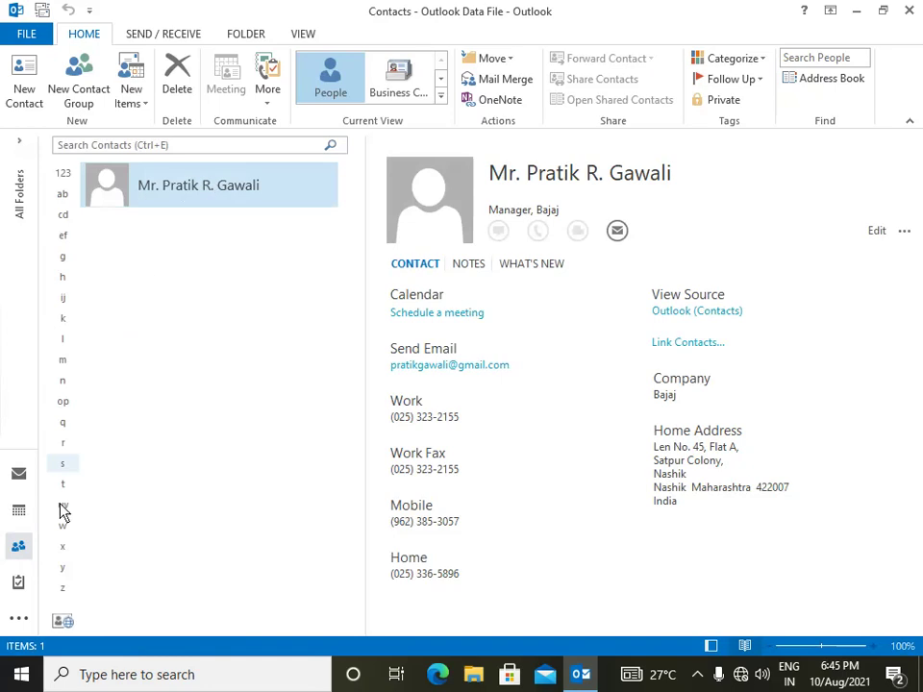
pyautogui.moveTo(23, 556)
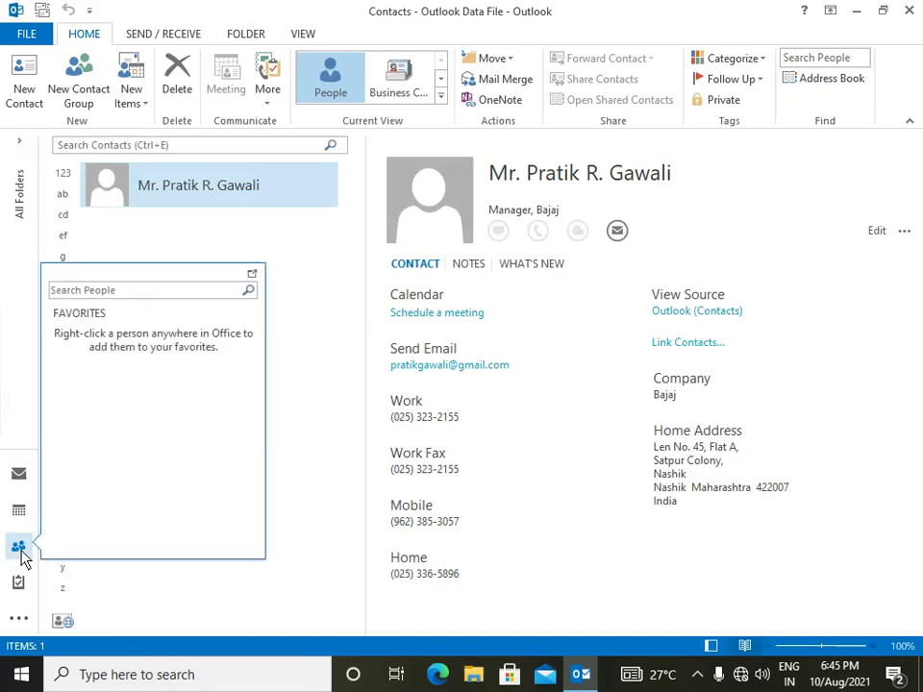
# - Delete the contact, then delete the doctor's appointment on 11 August in Month view
pyautogui.rightClick(242, 190)
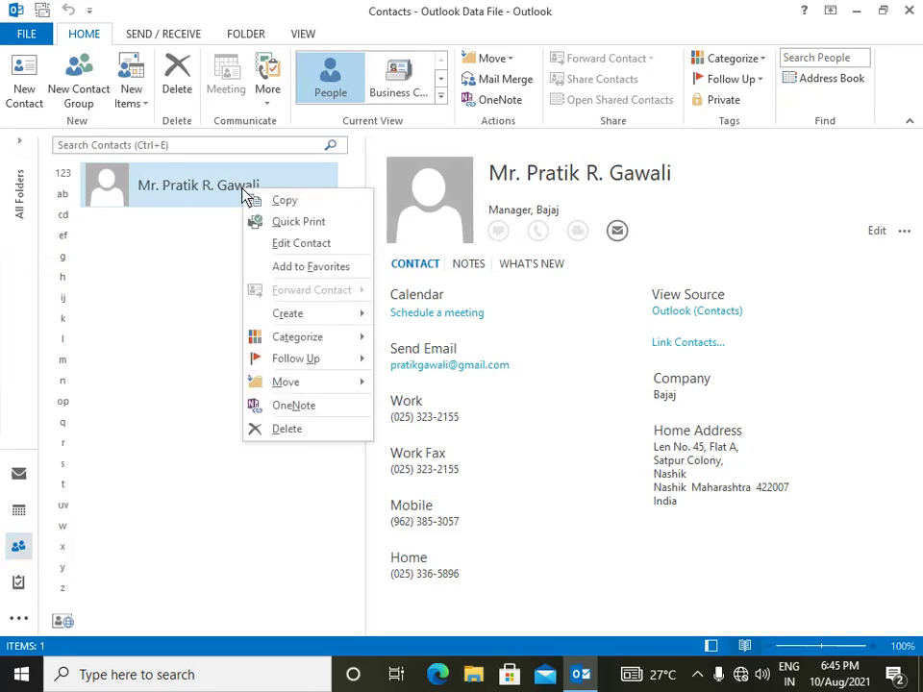
pyautogui.click(288, 430)
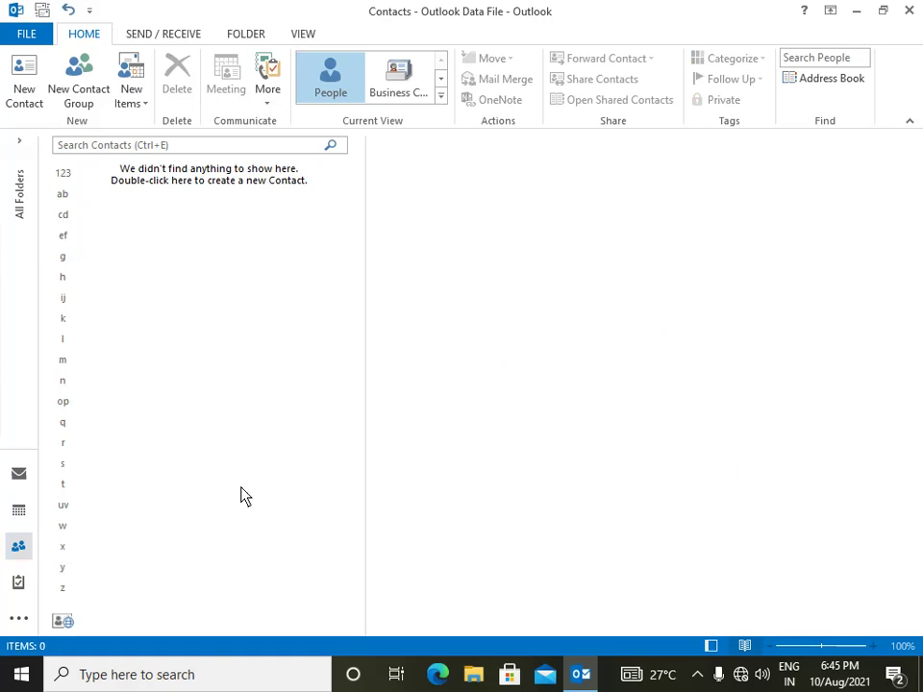
pyautogui.click(17, 512)
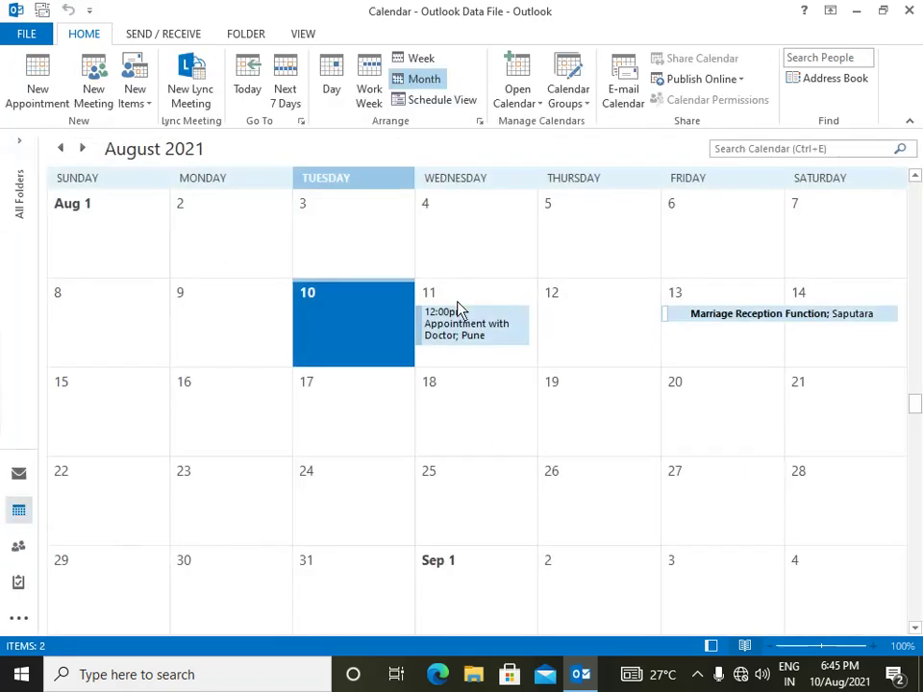
pyautogui.click(458, 308)
pyautogui.click(458, 303)
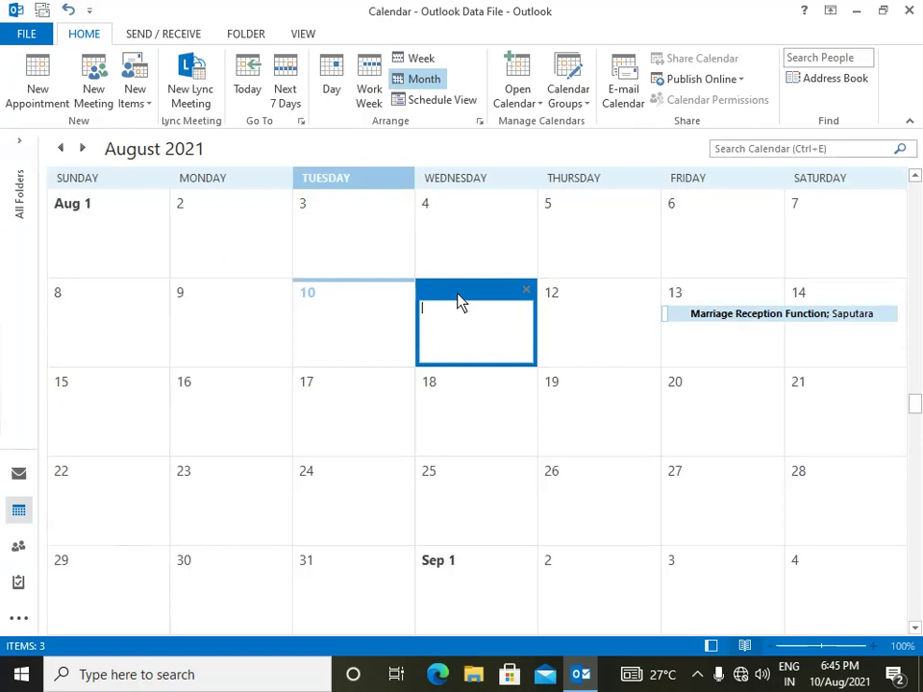
pyautogui.click(501, 413)
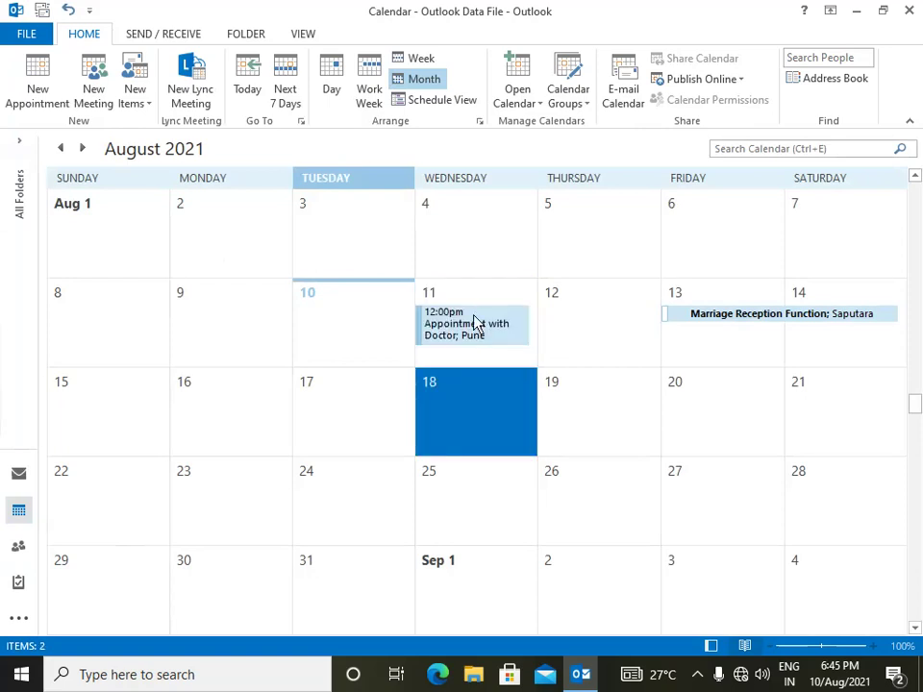
pyautogui.rightClick(473, 321)
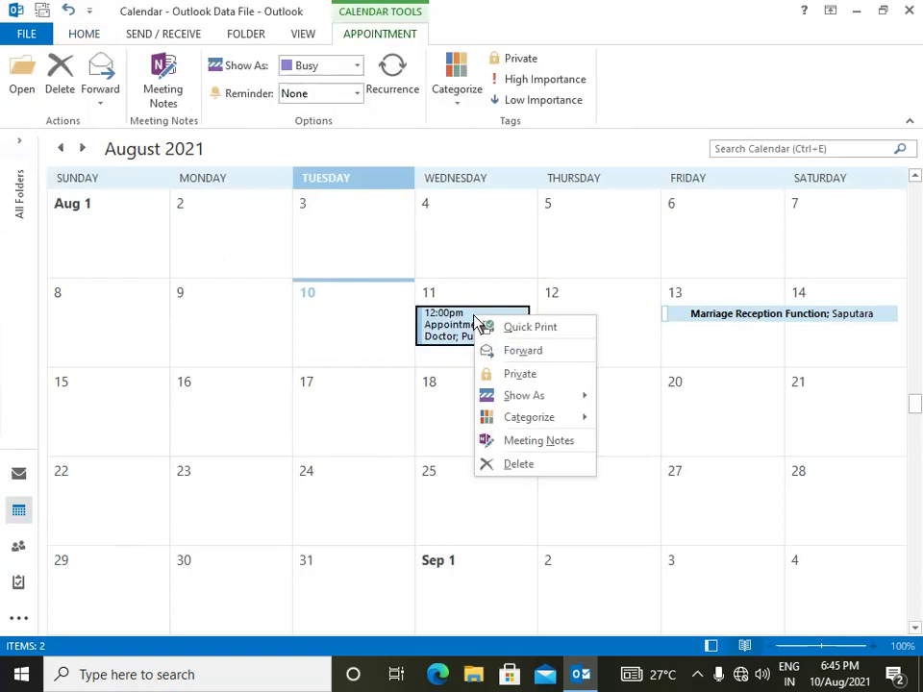
pyautogui.click(518, 465)
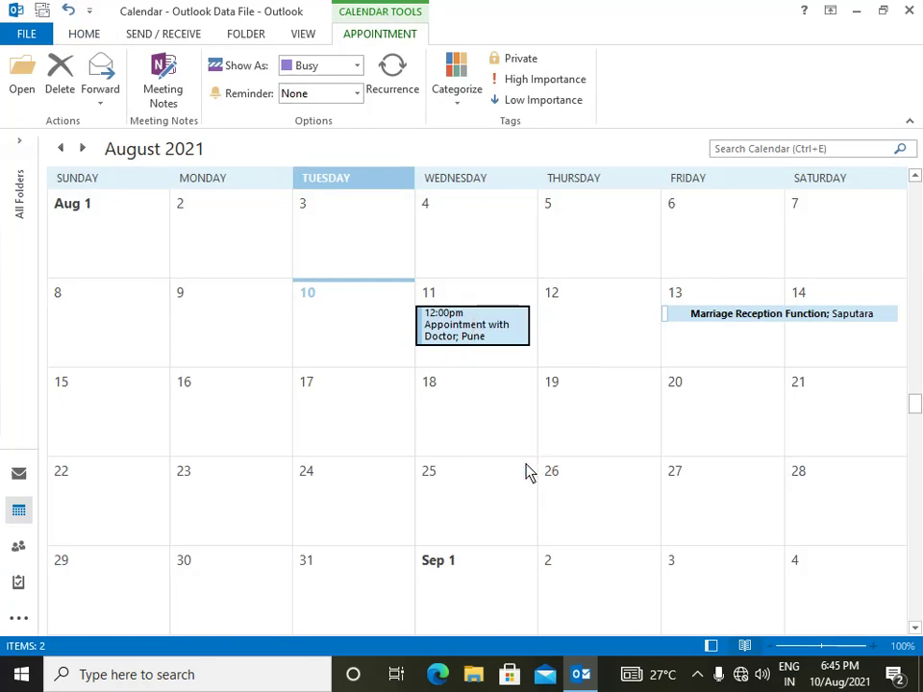
# - Delete the Marriage Reception Function event spanning 13–14 August
pyautogui.rightClick(745, 323)
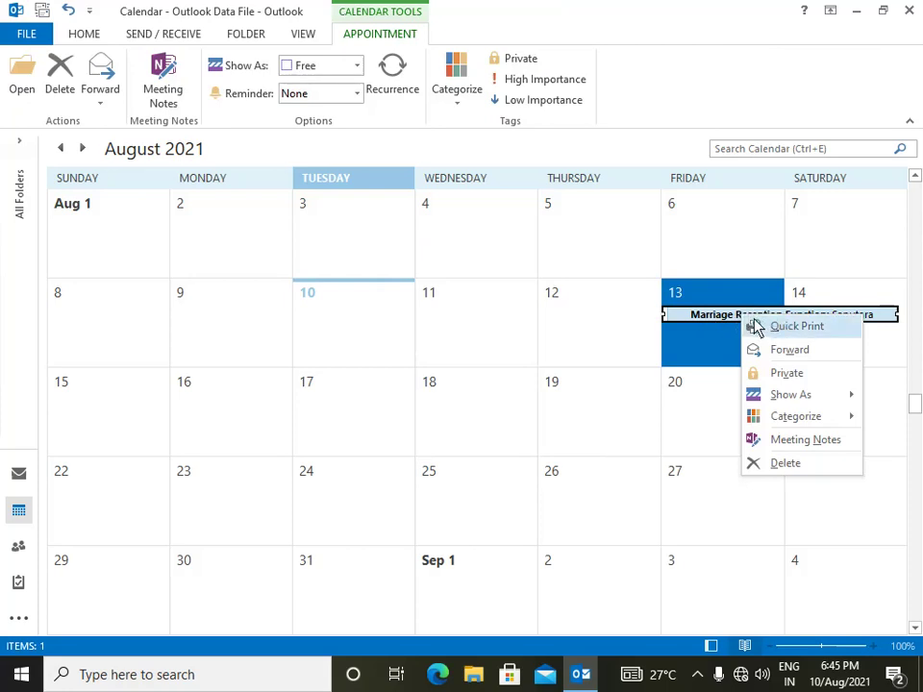
pyautogui.click(788, 464)
pyautogui.click(337, 348)
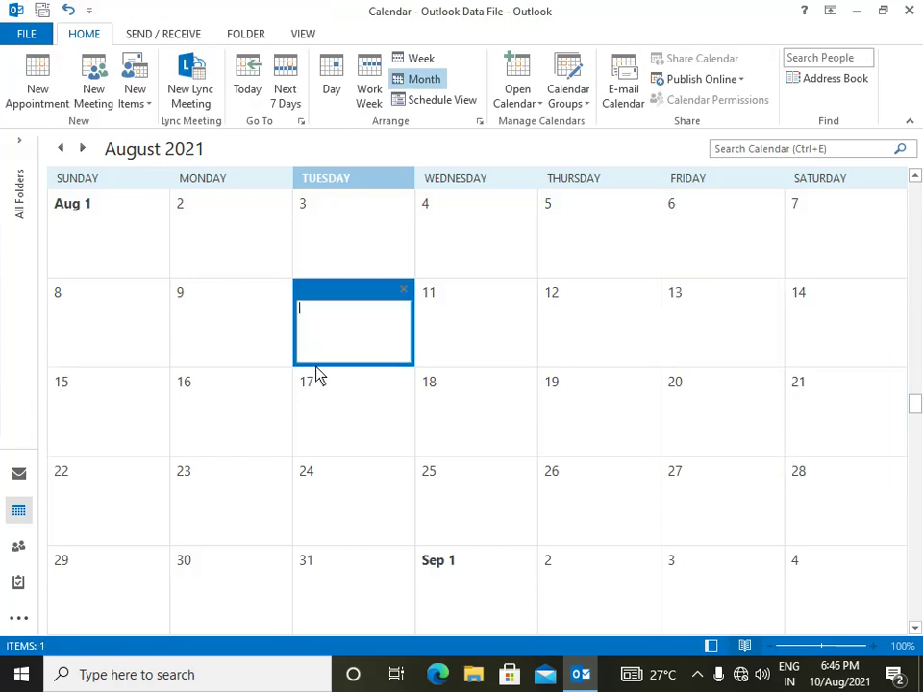
pyautogui.click(216, 345)
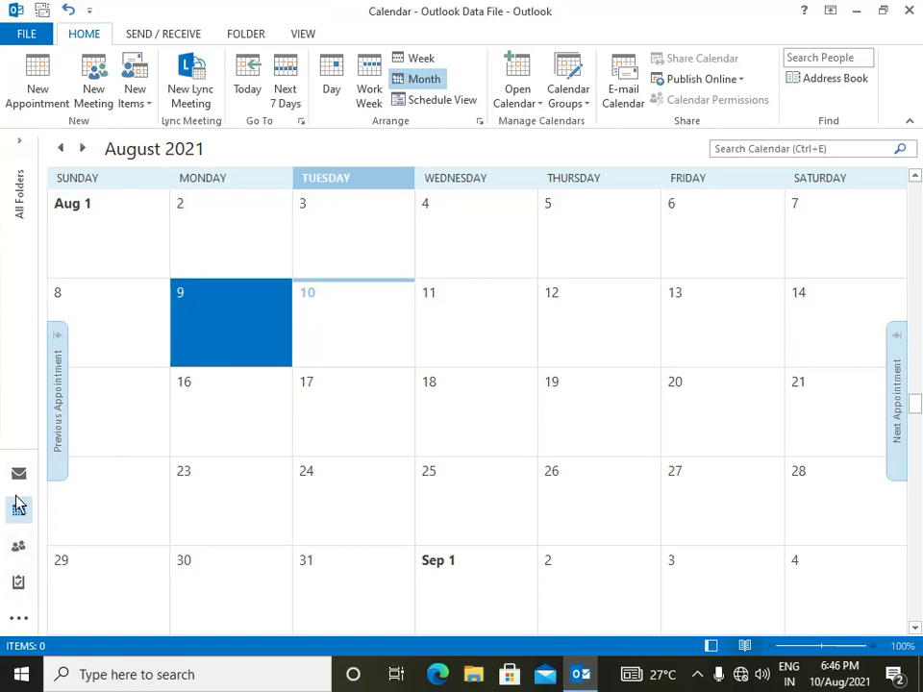
pyautogui.moveTo(19, 585)
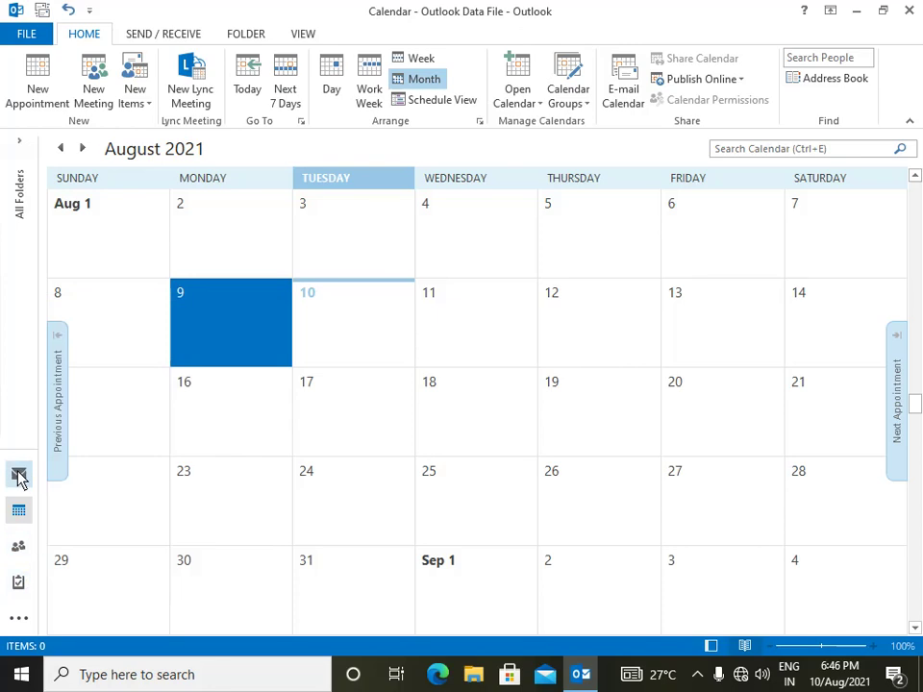
# - Switch from Calendar to Mail and start a blank new email
pyautogui.click(19, 475)
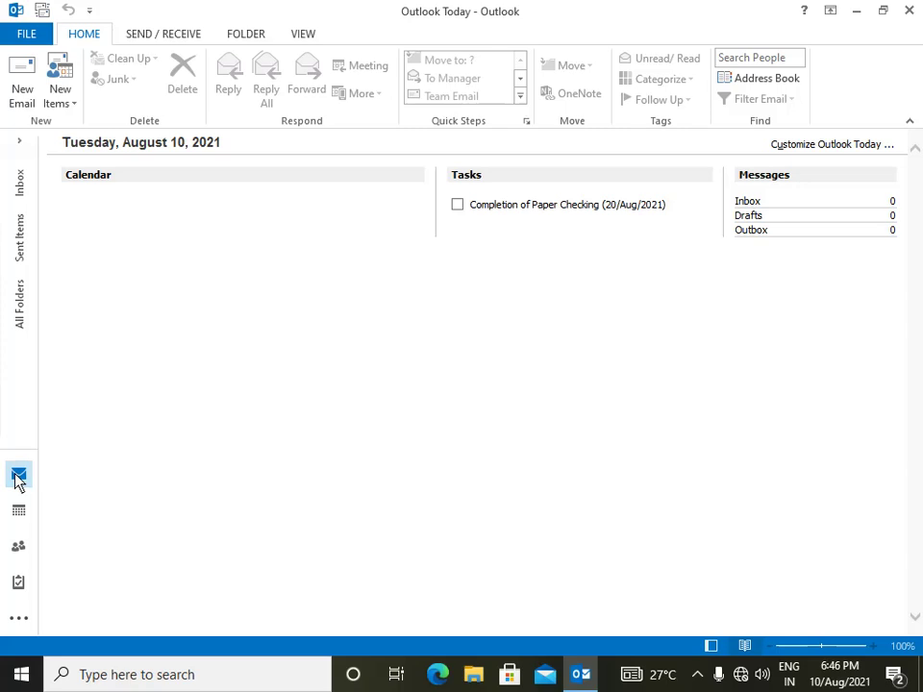
pyautogui.click(22, 96)
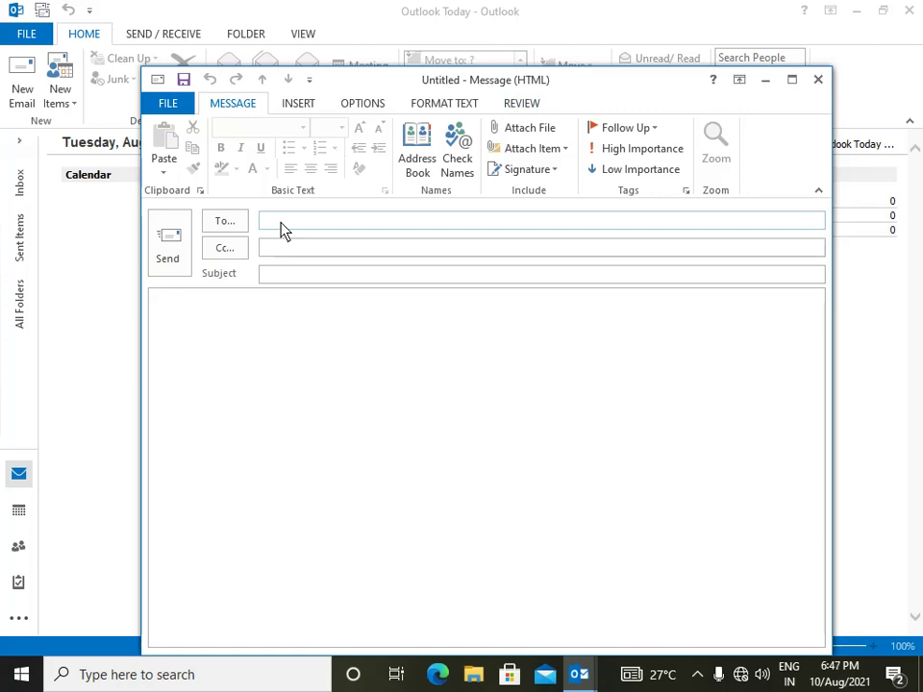
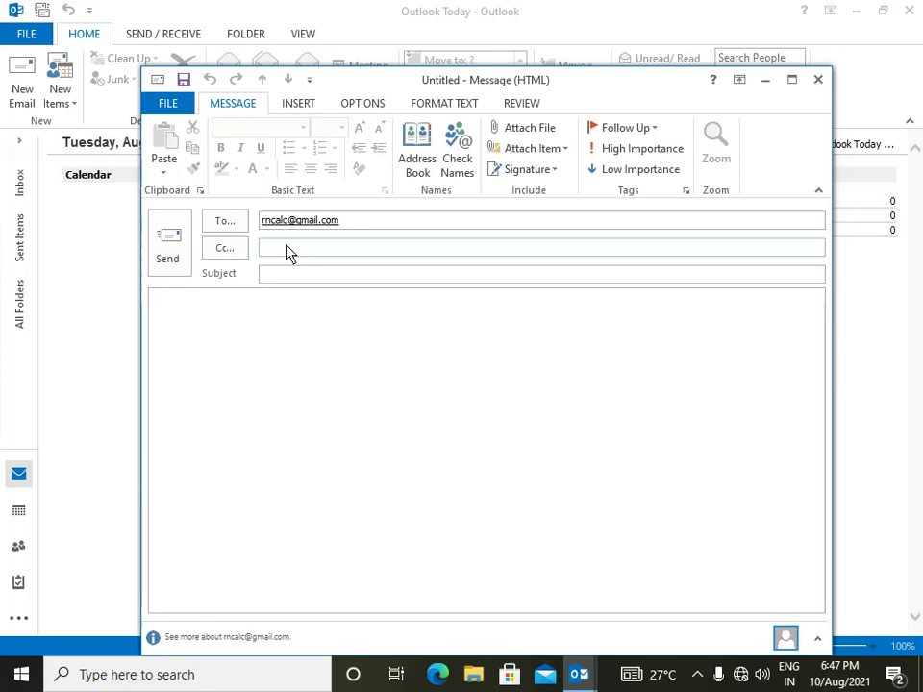
# - Fill in the recipient and Cc addresses and the subject 'What is my Final Exam Date of MS-CIT'
pyautogui.click(273, 279)
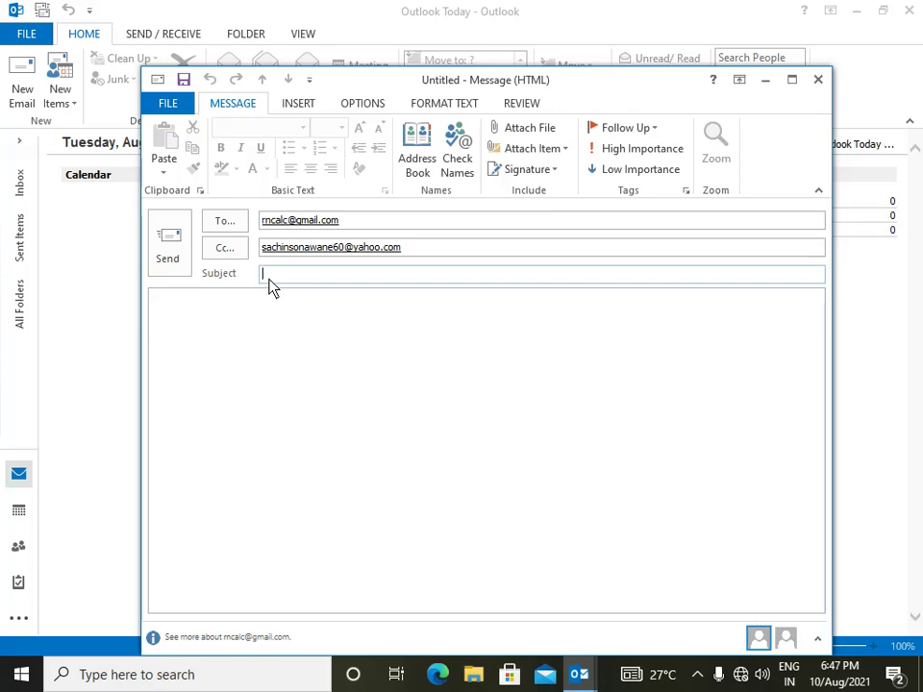
pyautogui.write('What is my Final Exam Date of MS')
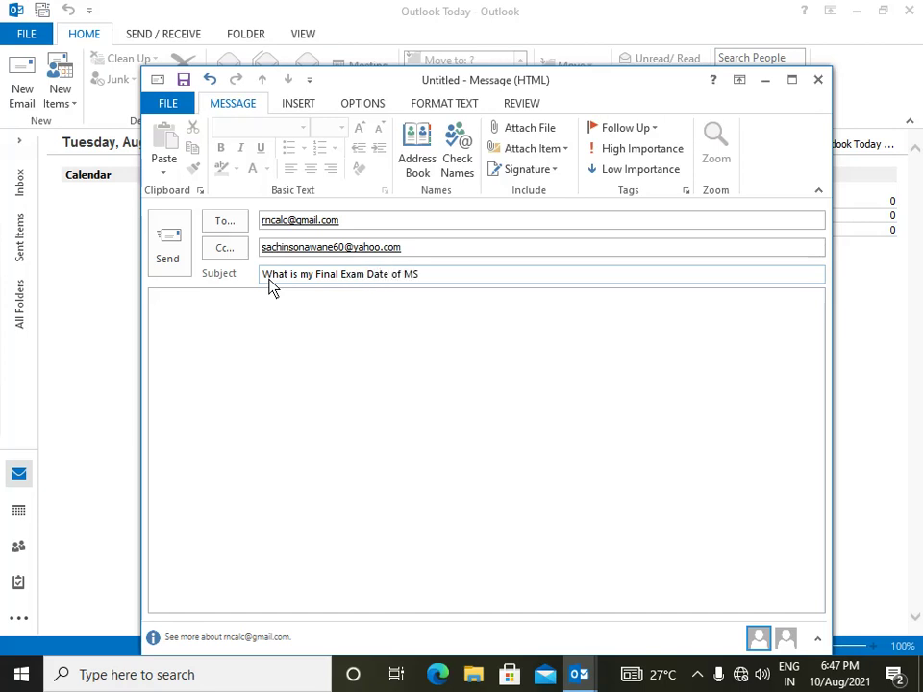
pyautogui.write('-CIT')
# - Write the body with greeting 'Dear Sir/Mam,' and sign-off 'Thanks and Regards,'
pyautogui.click(252, 366)
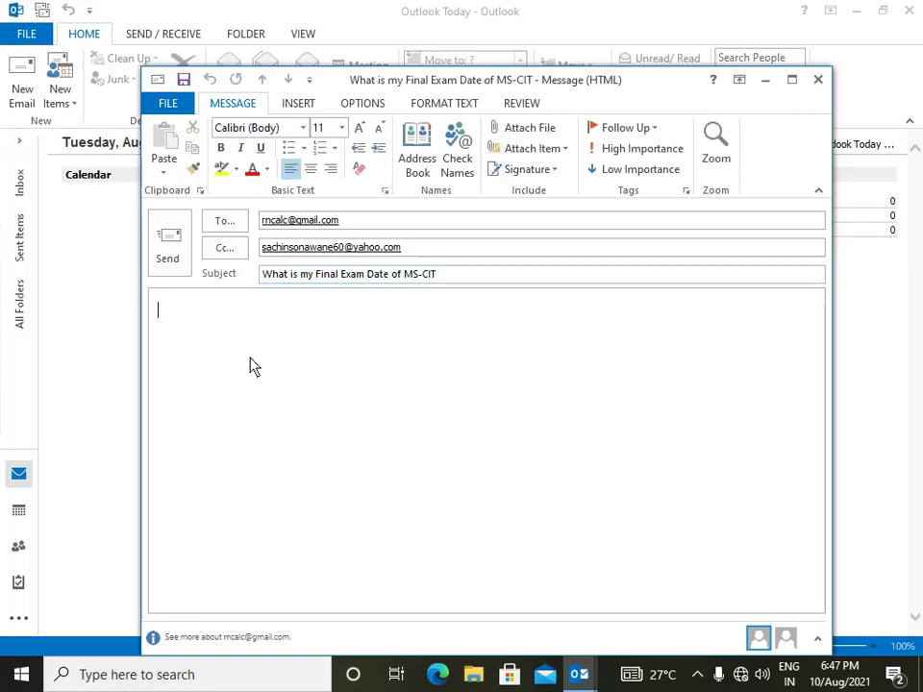
pyautogui.write('Dear Sir,')
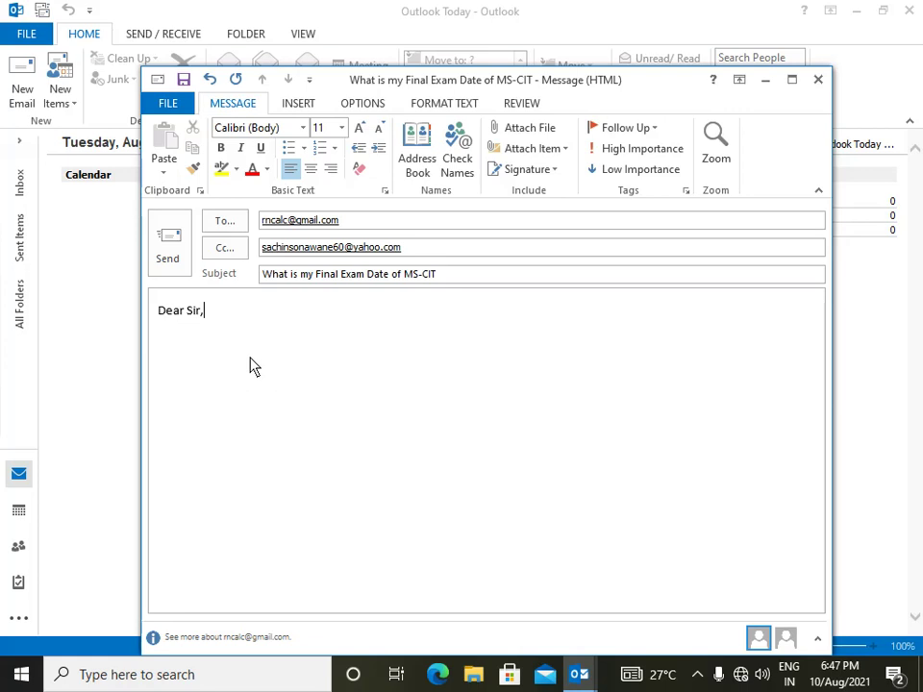
pyautogui.press('BackSpace')
pyautogui.write('/Mam,')
pyautogui.press('Return')
pyautogui.press('Return')
pyautogui.write('Thank')
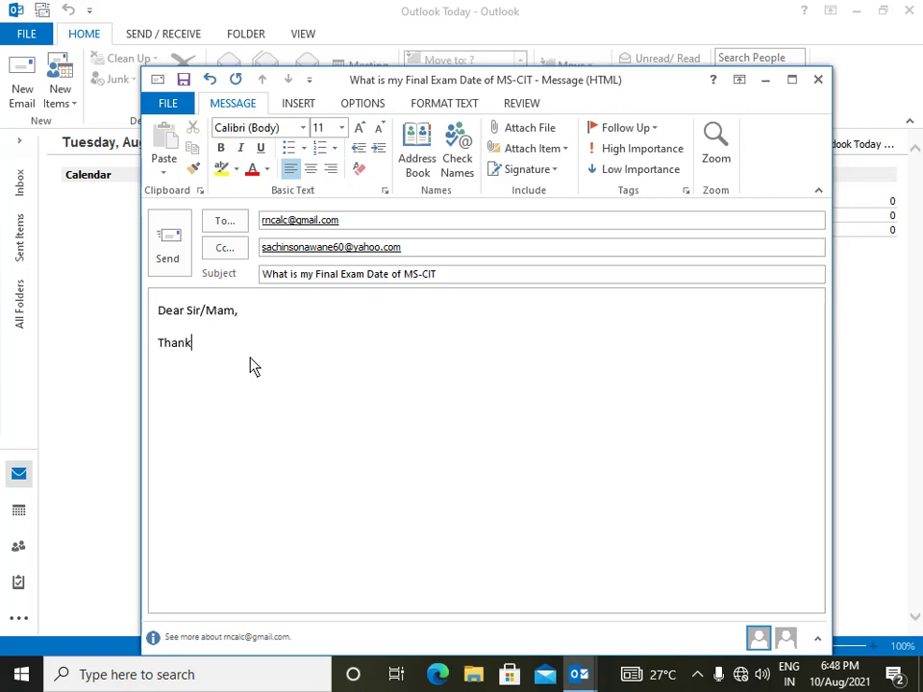
pyautogui.write('s and Regards,')
pyautogui.press('Return')
# - Attach mayuri.xlsx and try to send, triggering the no valid email accounts warning
pyautogui.click(544, 132)
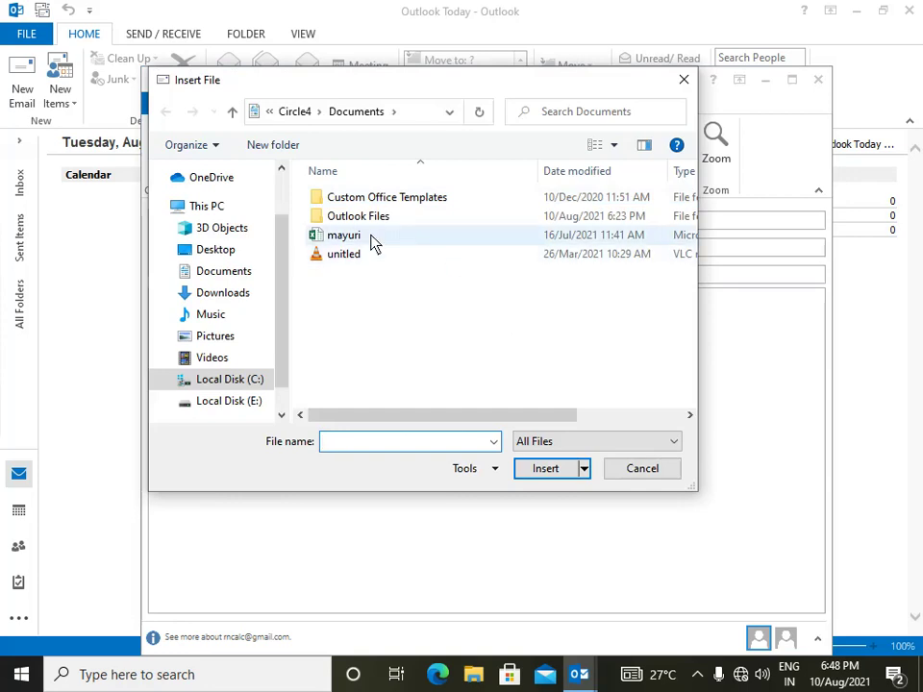
pyautogui.click(373, 243)
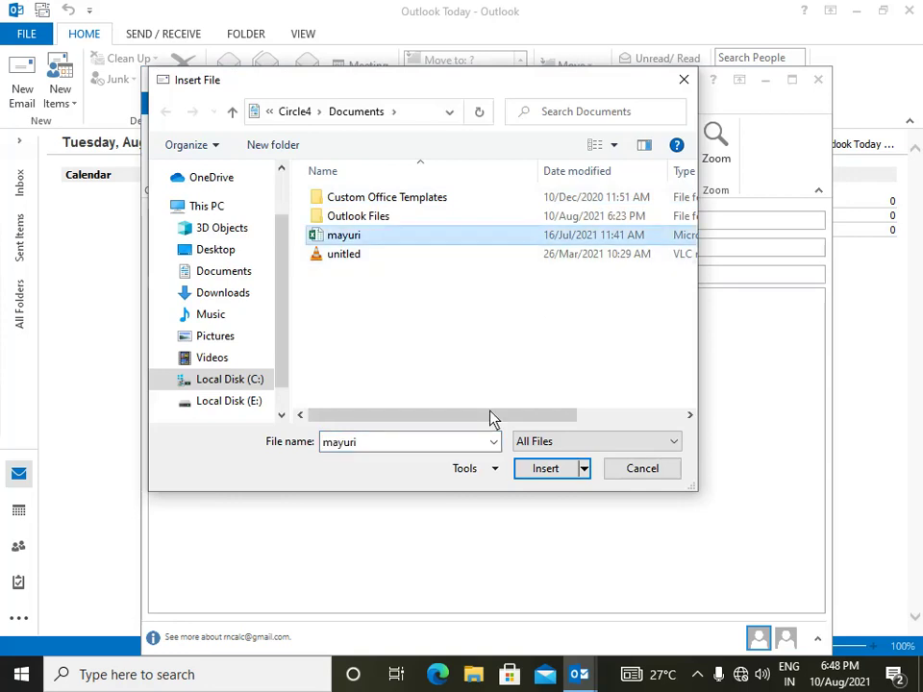
pyautogui.click(551, 474)
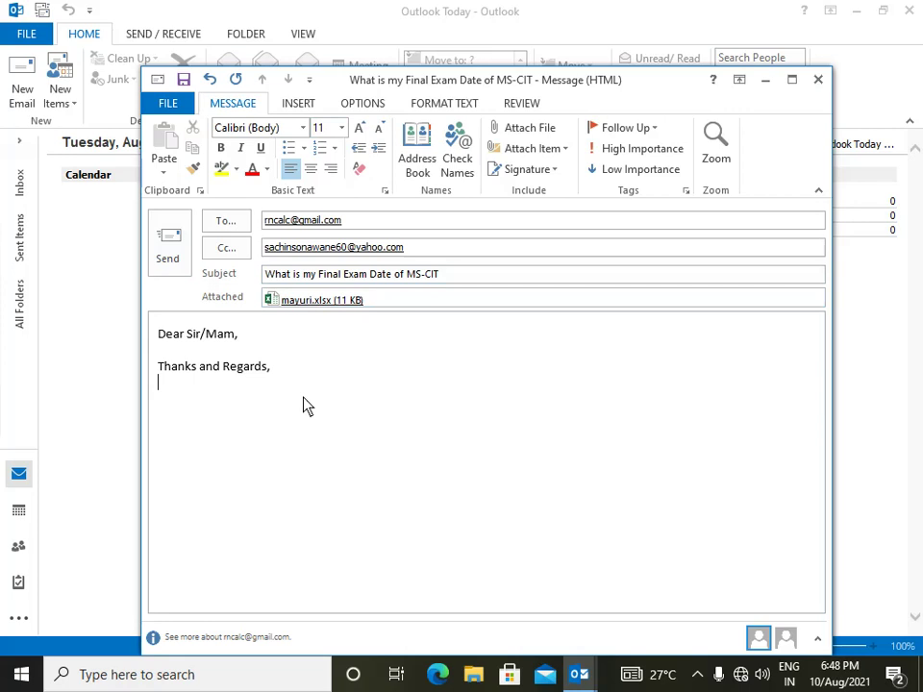
pyautogui.click(162, 252)
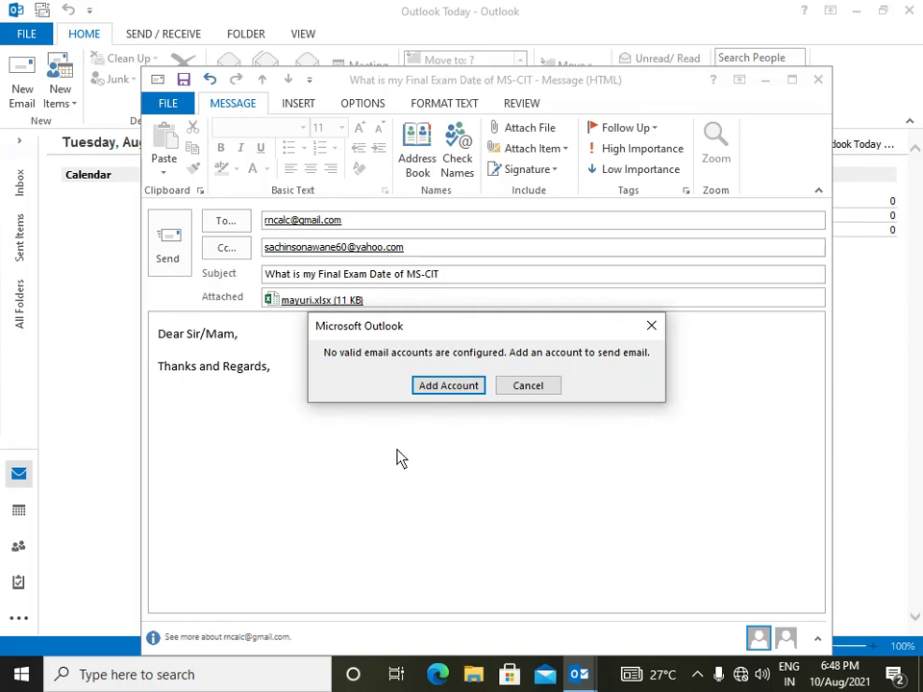
# - Dismiss the warning, close the message without saving, and show the hidden tray icons
pyautogui.click(527, 387)
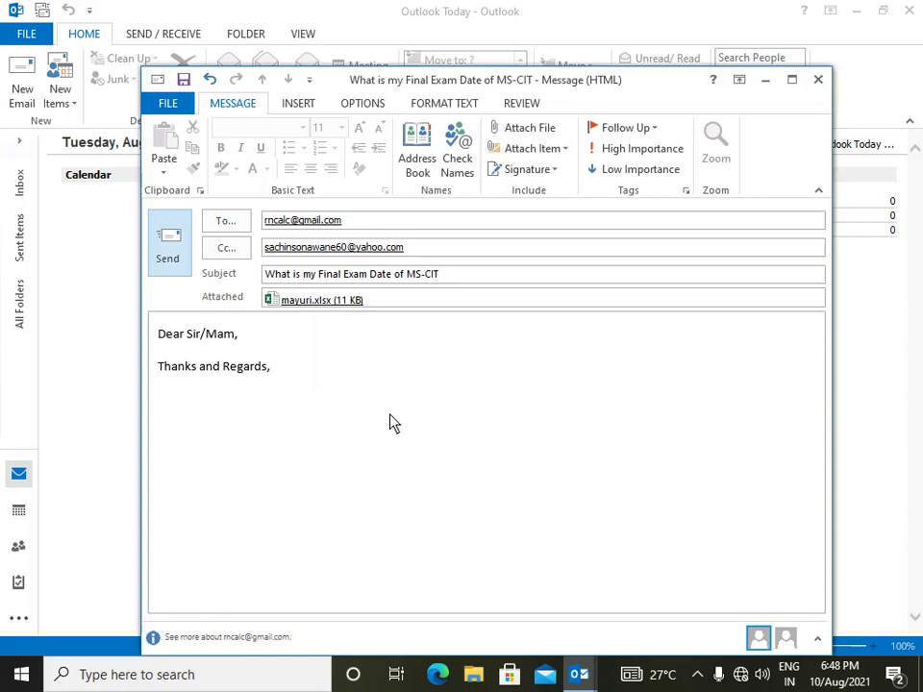
pyautogui.click(817, 81)
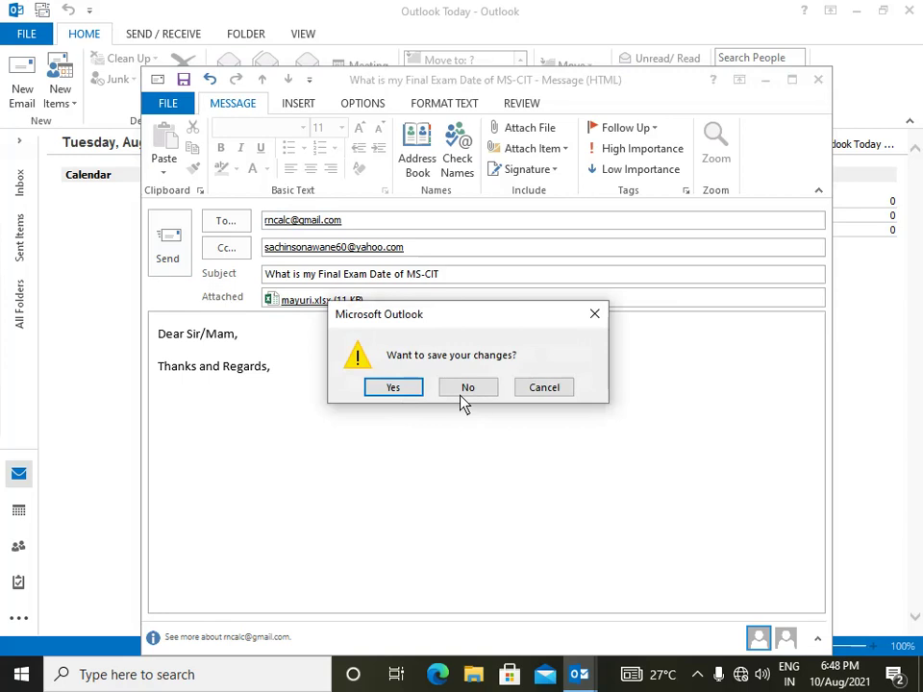
pyautogui.click(468, 390)
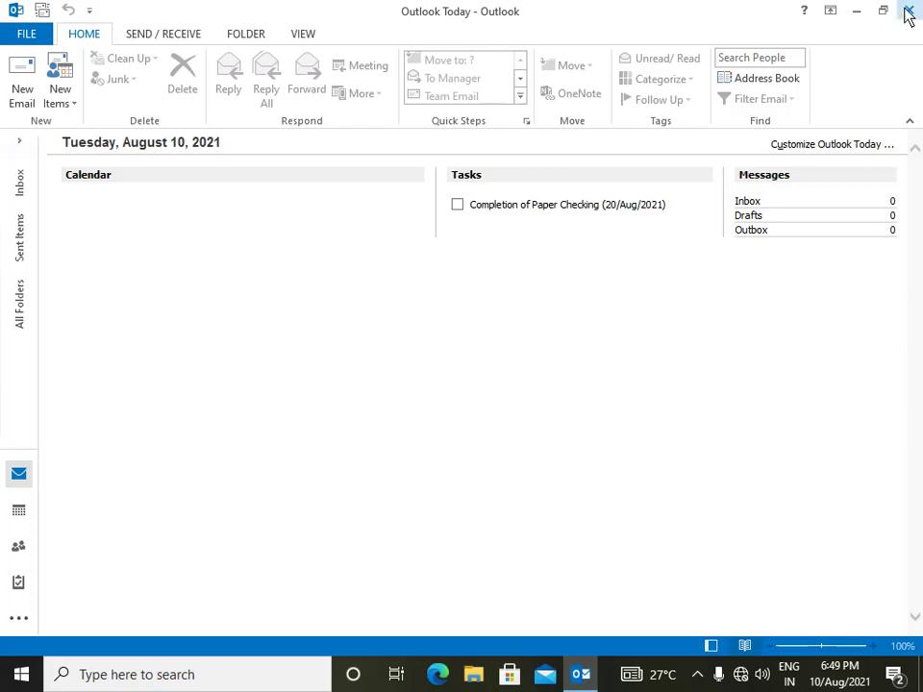
pyautogui.click(705, 675)
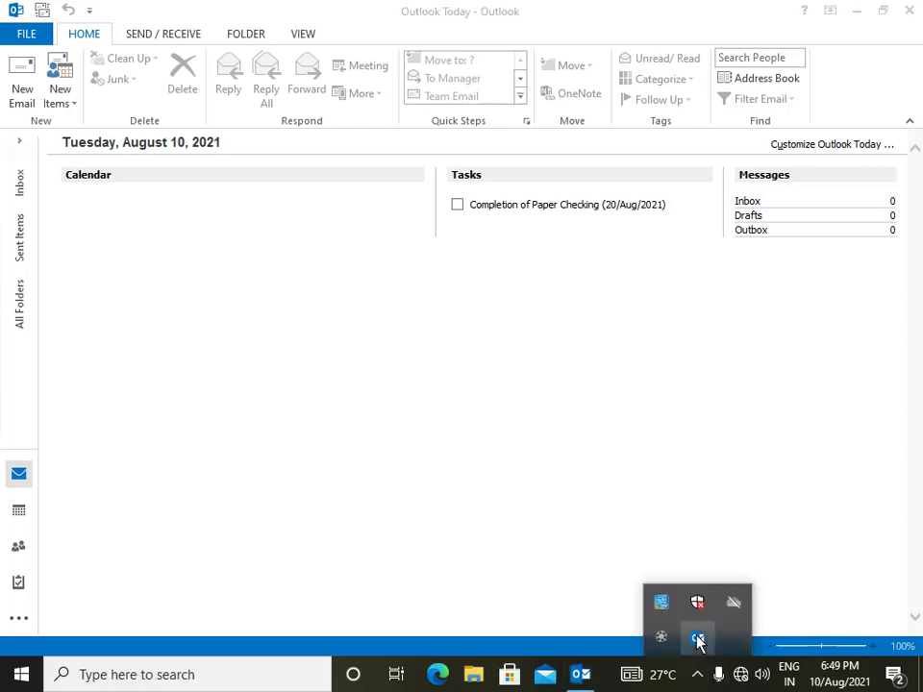